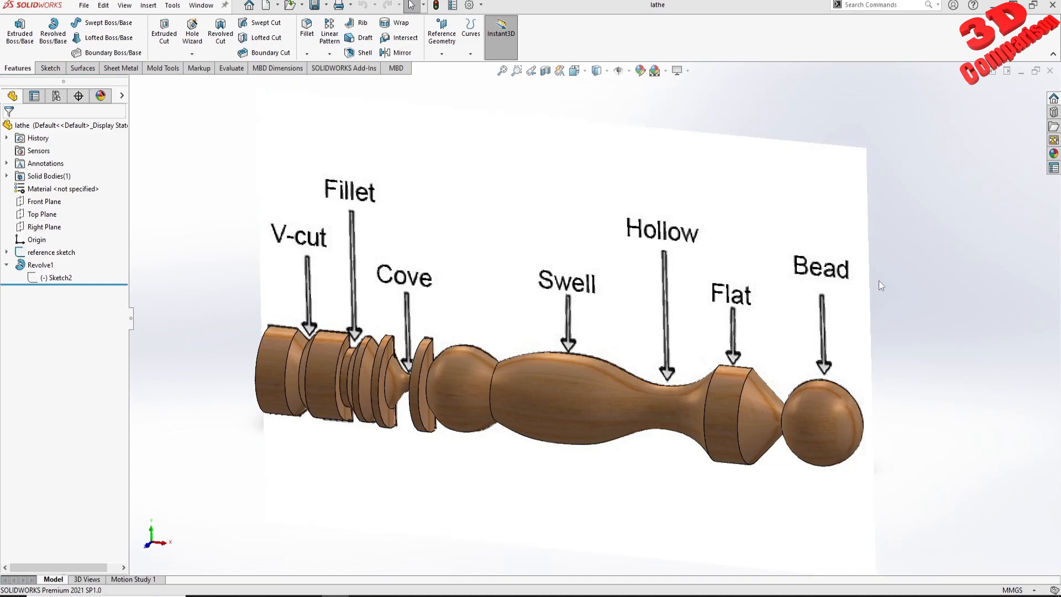
Step: Look over the finished lathe model and switch to Chrome to examine the labelled woodturning cuts image
{"action": "middle_click_drag", "start_coordinate": [561, 367], "coordinate": [545, 387]}
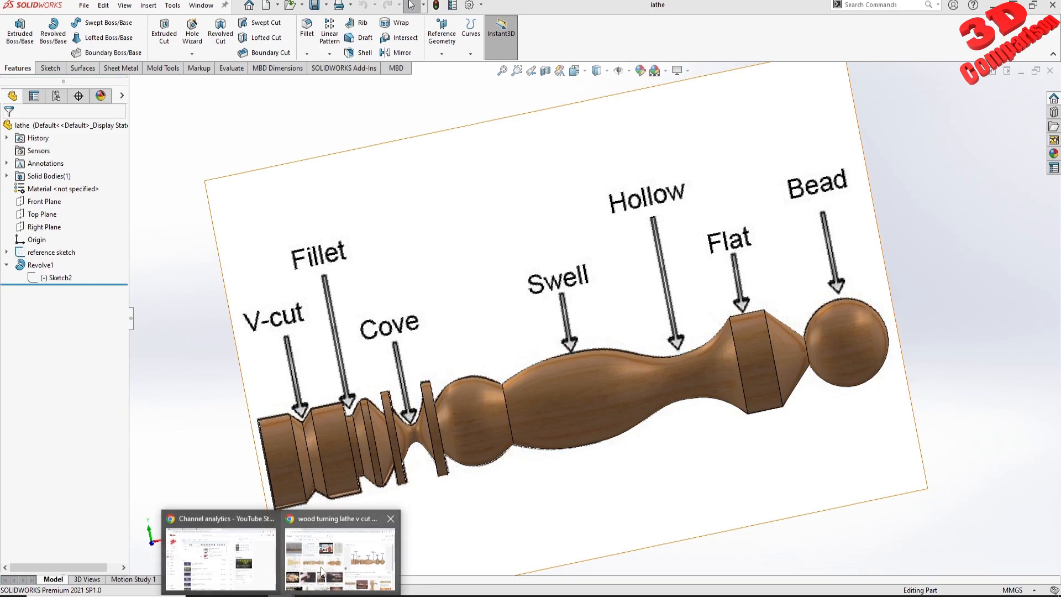
{"action": "left_click", "coordinate": [322, 571]}
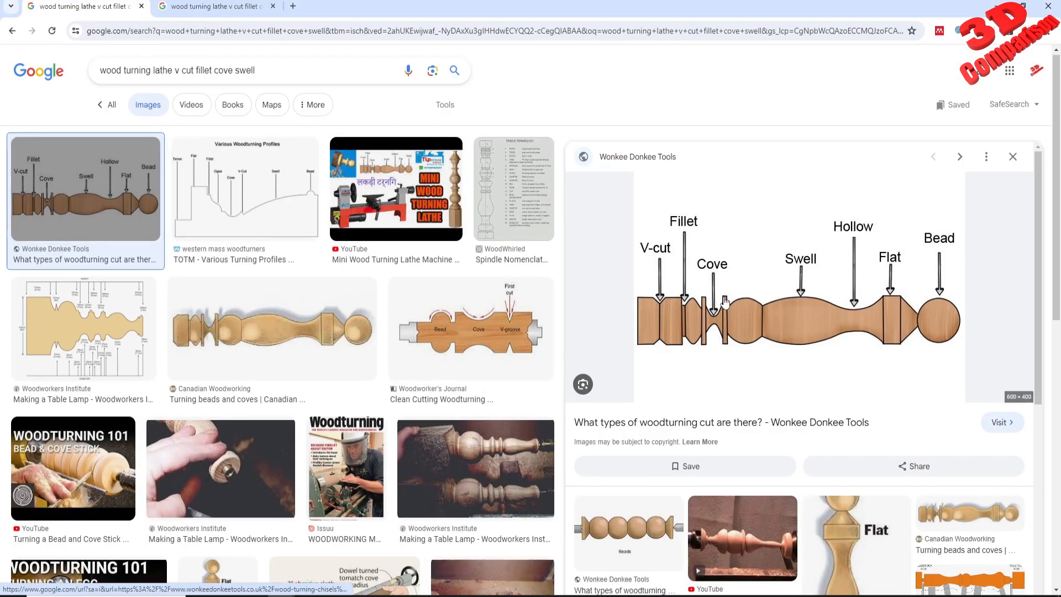
{"action": "scroll", "coordinate": [725, 301], "scroll_direction": "down", "scroll_amount": 4}
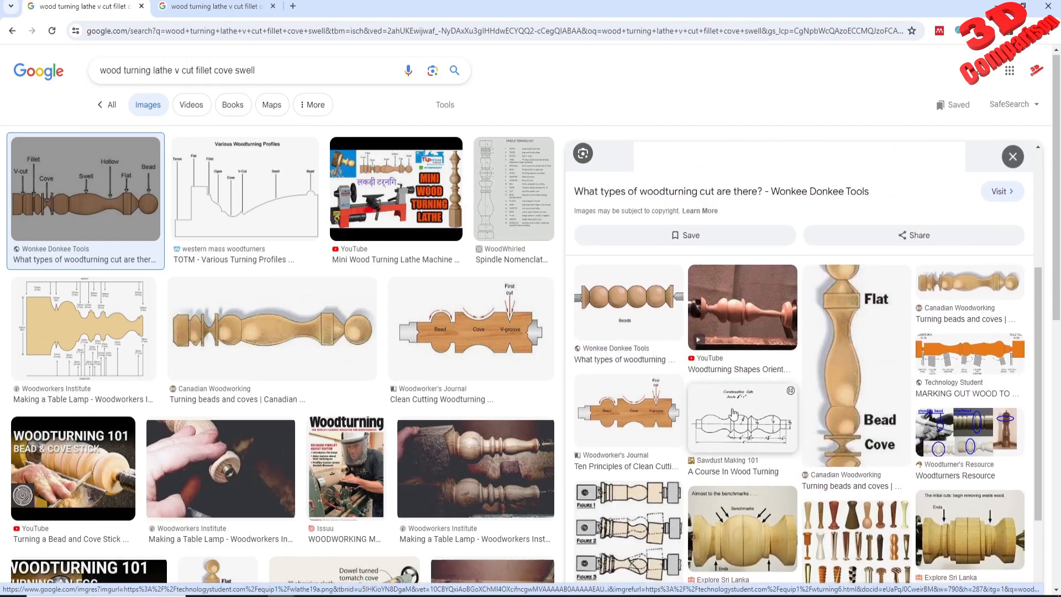
{"action": "scroll", "coordinate": [730, 415], "scroll_direction": "up", "scroll_amount": 4}
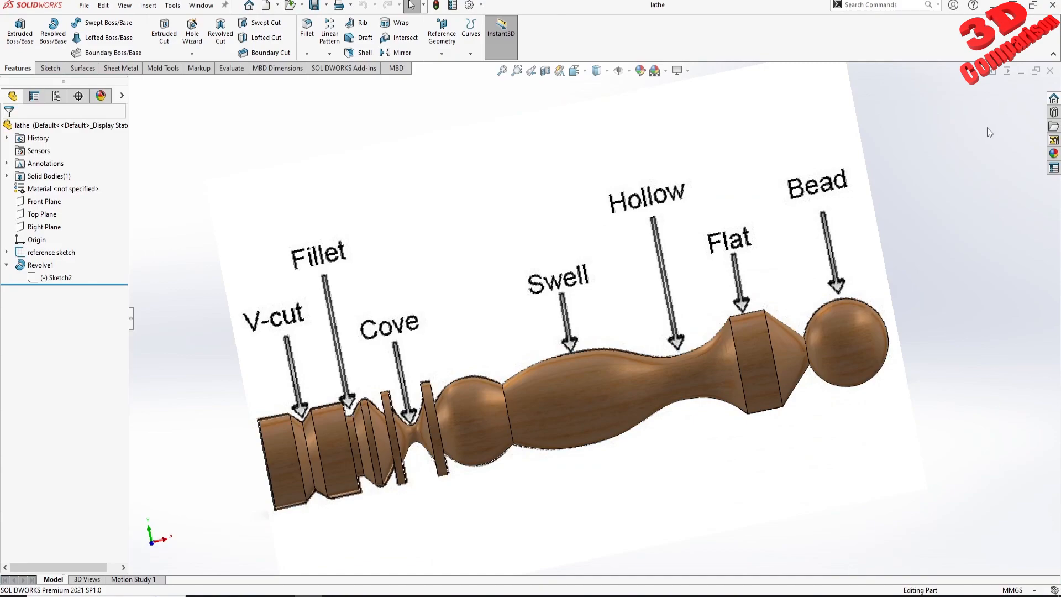
Step: Create a new part document and start a sketch on the Front Plane
{"action": "left_click", "coordinate": [83, 5]}
{"action": "left_click", "coordinate": [100, 22]}
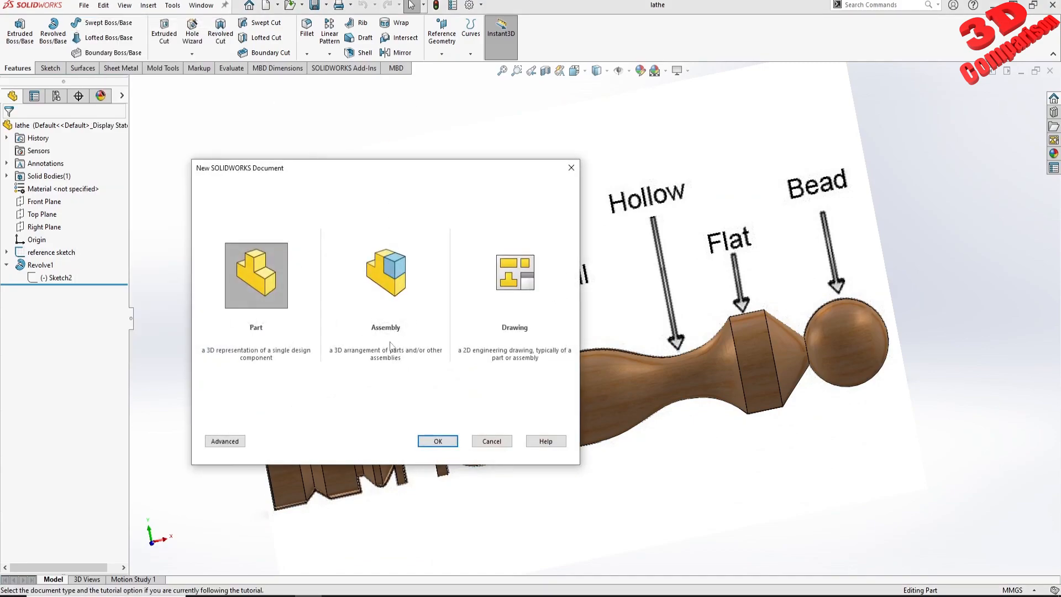
{"action": "left_click", "coordinate": [431, 440]}
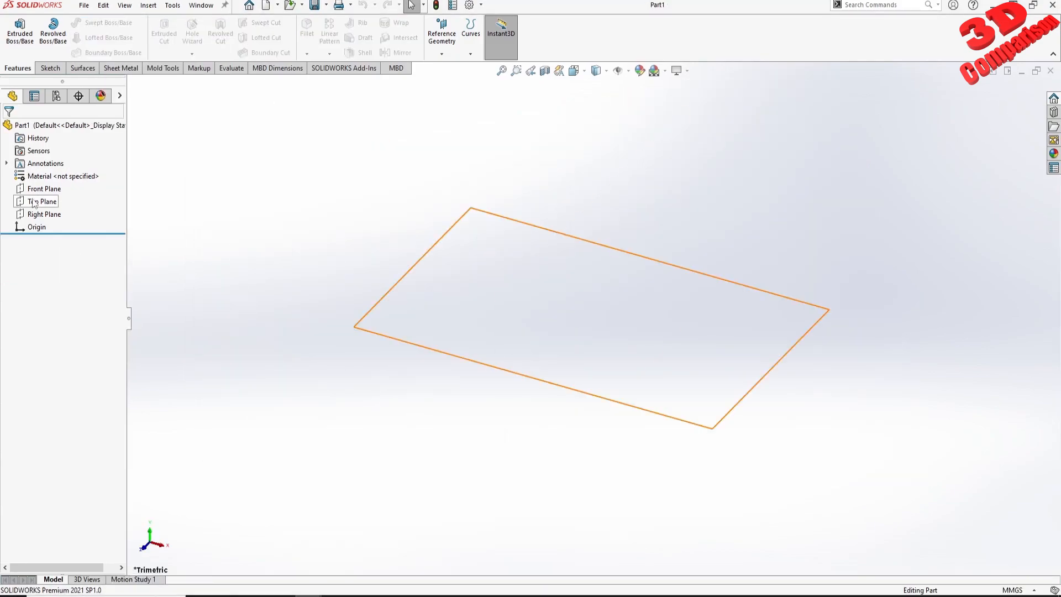
{"action": "left_click", "coordinate": [42, 190]}
{"action": "left_click", "coordinate": [51, 68]}
{"action": "left_click", "coordinate": [16, 31]}
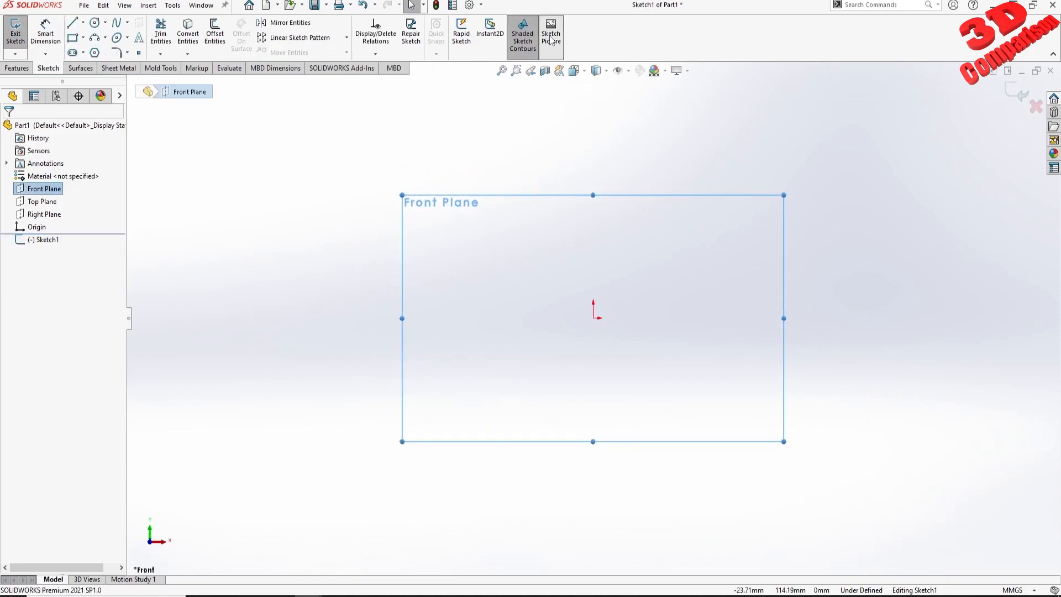
Step: Insert the labelled woodturning cuts image from the Desktop into the sketch as a Sketch Picture
{"action": "left_click", "coordinate": [551, 37]}
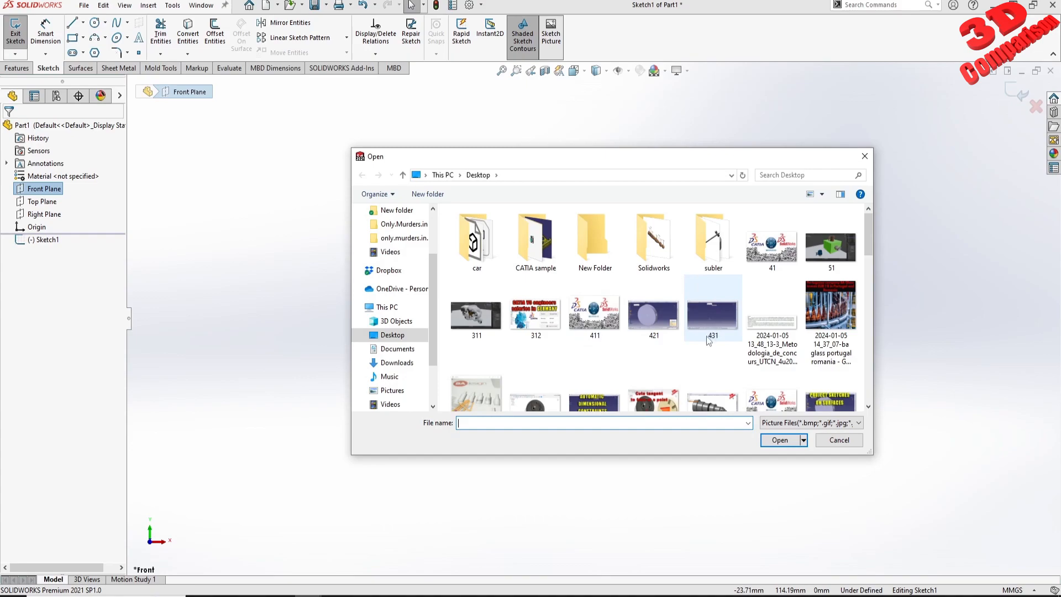
{"action": "type", "text": "woo"}
{"action": "key", "text": "Down"}
{"action": "key", "text": "Return"}
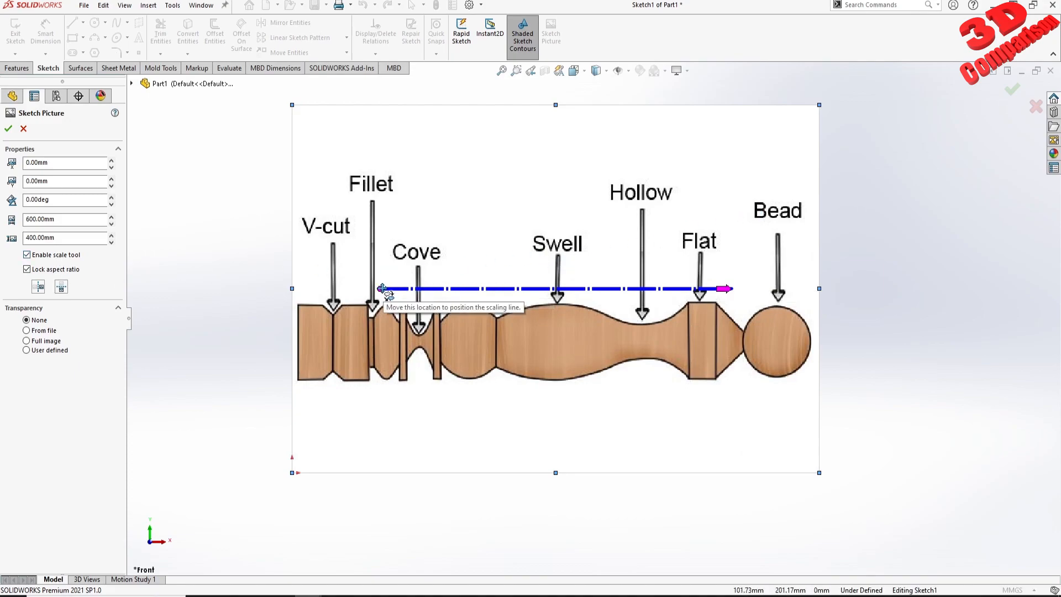
Step: Lay the picture's scale line along the spindle axis from the flat V-cut end to the bead's outer edge and set its length to 500 mm
{"action": "left_click_drag", "start_coordinate": [382, 289], "coordinate": [301, 342]}
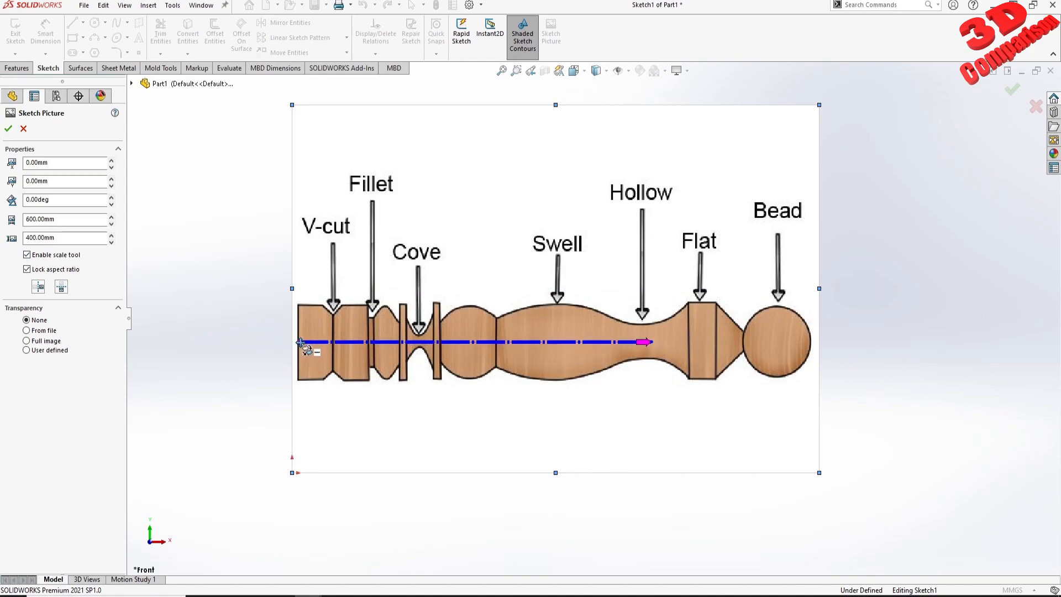
{"action": "left_click_drag", "start_coordinate": [301, 342], "coordinate": [299, 342]}
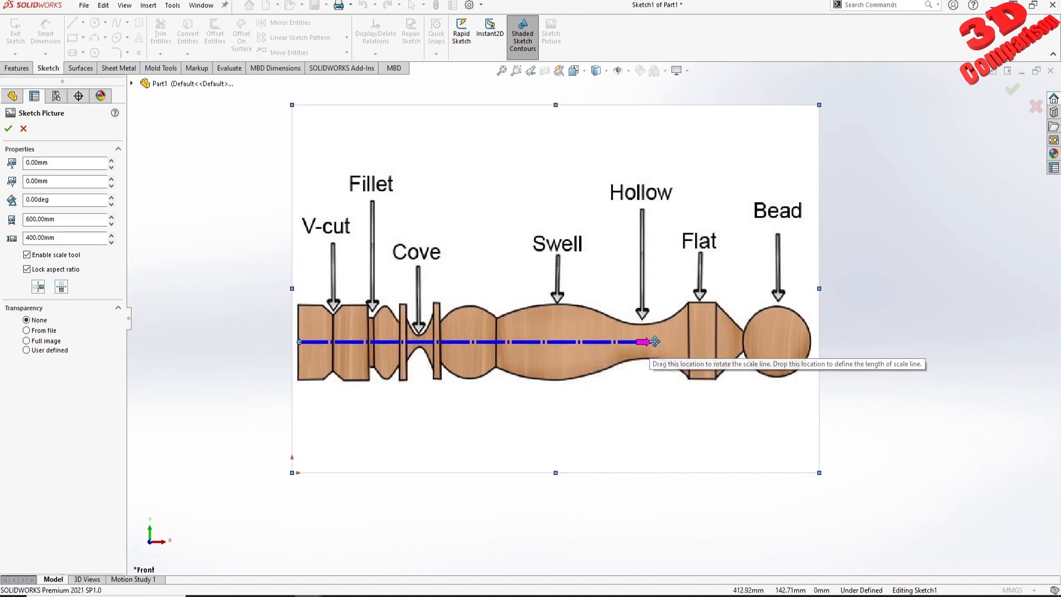
{"action": "mouse_move", "coordinate": [664, 341]}
{"action": "left_mouse_down"}
{"action": "mouse_move", "coordinate": [807, 336]}
{"action": "mouse_move", "coordinate": [621, 354]}
{"action": "mouse_move", "coordinate": [776, 359]}
{"action": "left_mouse_up"}
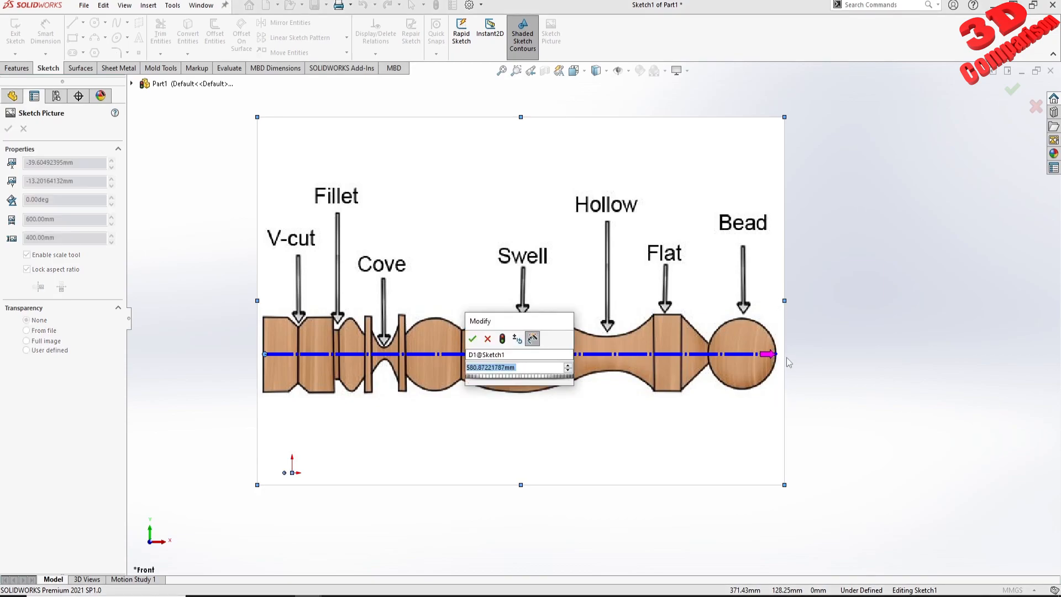
{"action": "type", "text": "500"}
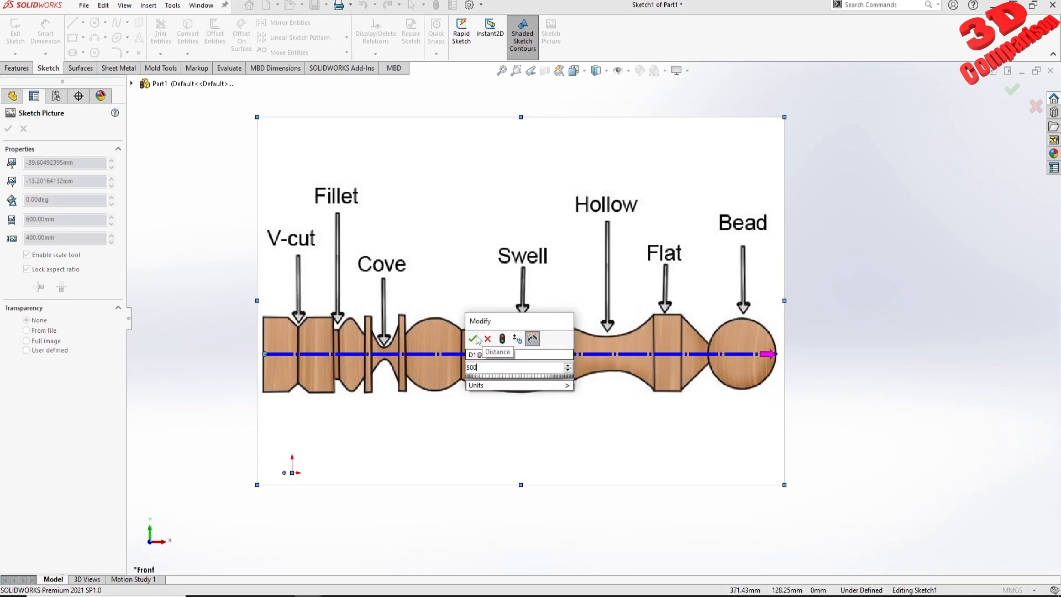
{"action": "left_click", "coordinate": [473, 339]}
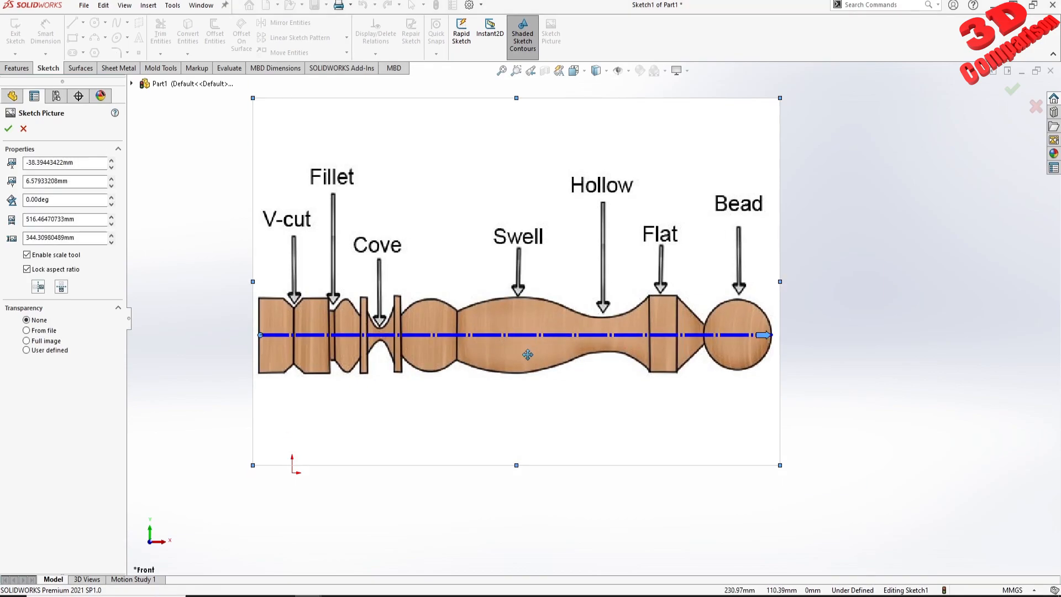
Step: Move the scaled picture so the scale line's start at the V-cut end lies roughly on the sketch origin
{"action": "scroll", "coordinate": [363, 372], "scroll_direction": "up", "scroll_amount": 1}
{"action": "scroll", "coordinate": [310, 395], "scroll_direction": "down", "scroll_amount": 1}
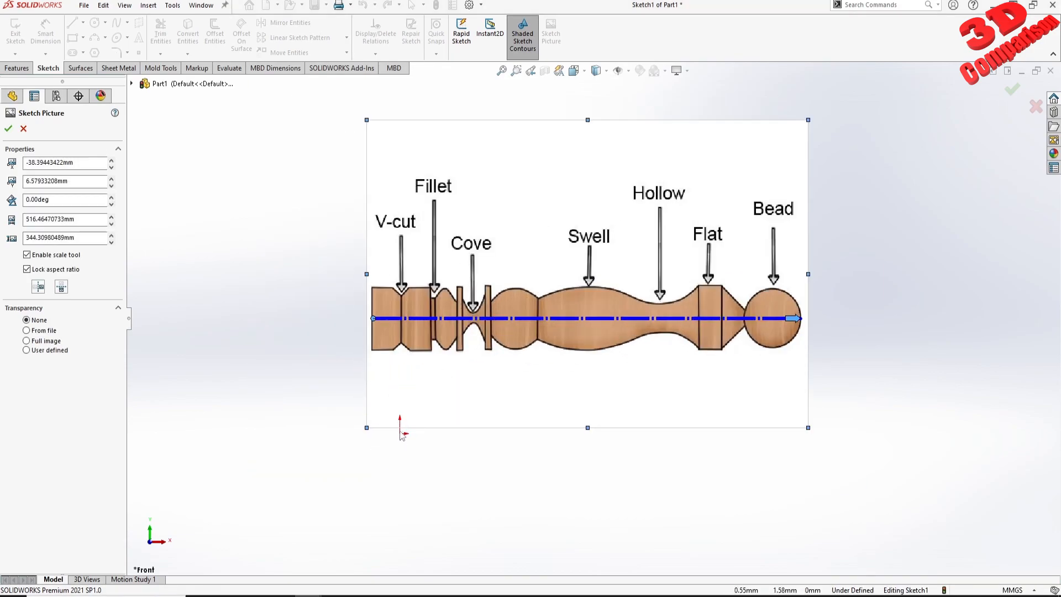
{"action": "mouse_move", "coordinate": [456, 359]}
{"action": "left_mouse_down"}
{"action": "mouse_move", "coordinate": [475, 481]}
{"action": "mouse_move", "coordinate": [532, 418]}
{"action": "left_mouse_up"}
{"action": "scroll", "coordinate": [427, 436], "scroll_direction": "up", "scroll_amount": 5}
{"action": "scroll", "coordinate": [427, 436], "scroll_direction": "up", "scroll_amount": 3}
{"action": "scroll", "coordinate": [476, 315], "scroll_direction": "up", "scroll_amount": 4}
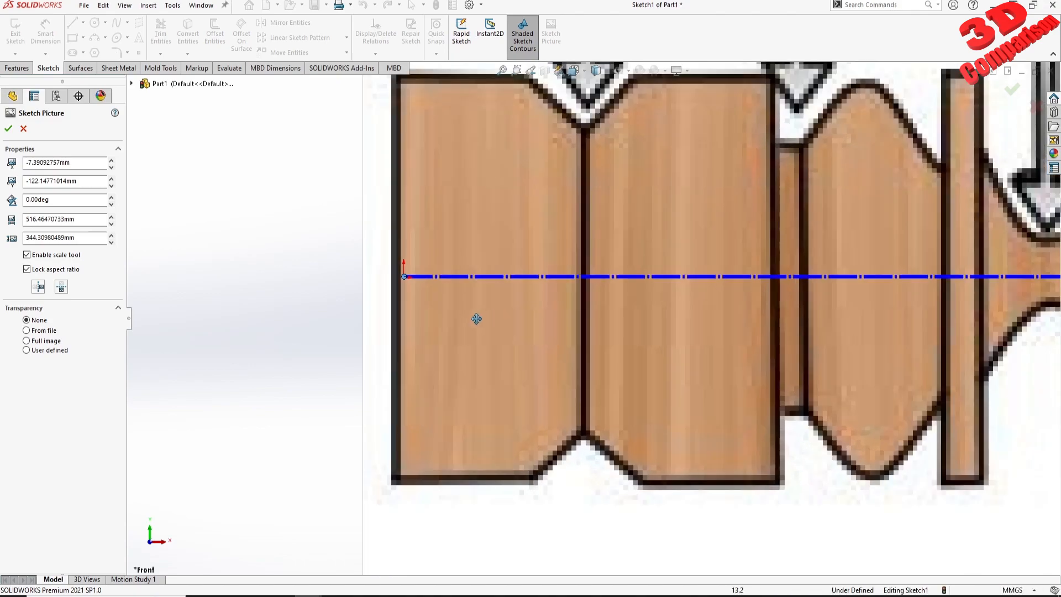
{"action": "left_click_drag", "start_coordinate": [466, 360], "coordinate": [476, 361]}
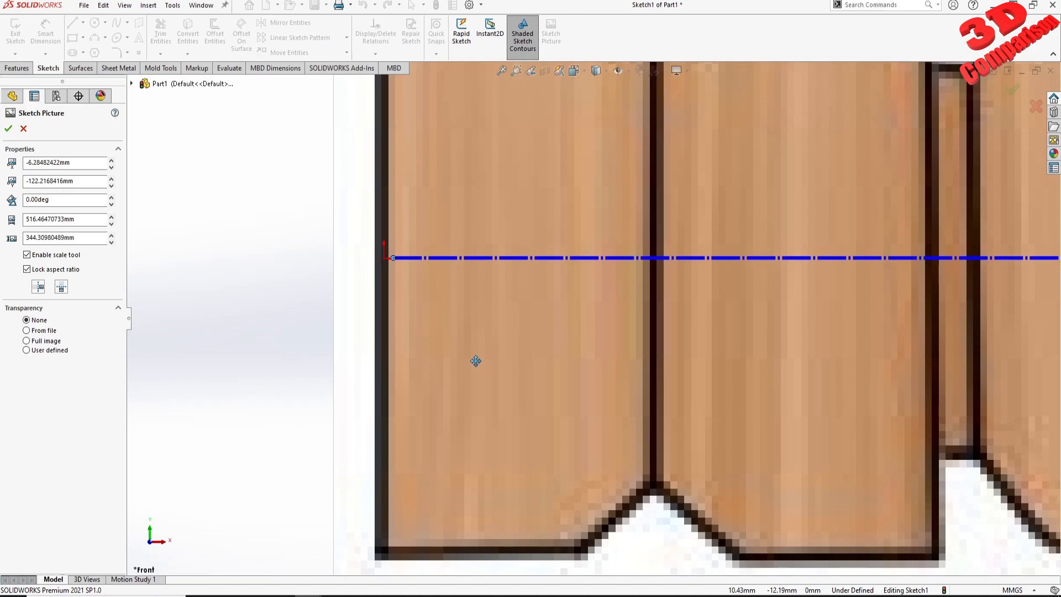
Step: Fine-align the scale line's start with the sketch origin, placing the picture at about X -7.48 mm and Y -122.30 mm, and accept it
{"action": "scroll", "coordinate": [474, 352], "scroll_direction": "down", "scroll_amount": 5}
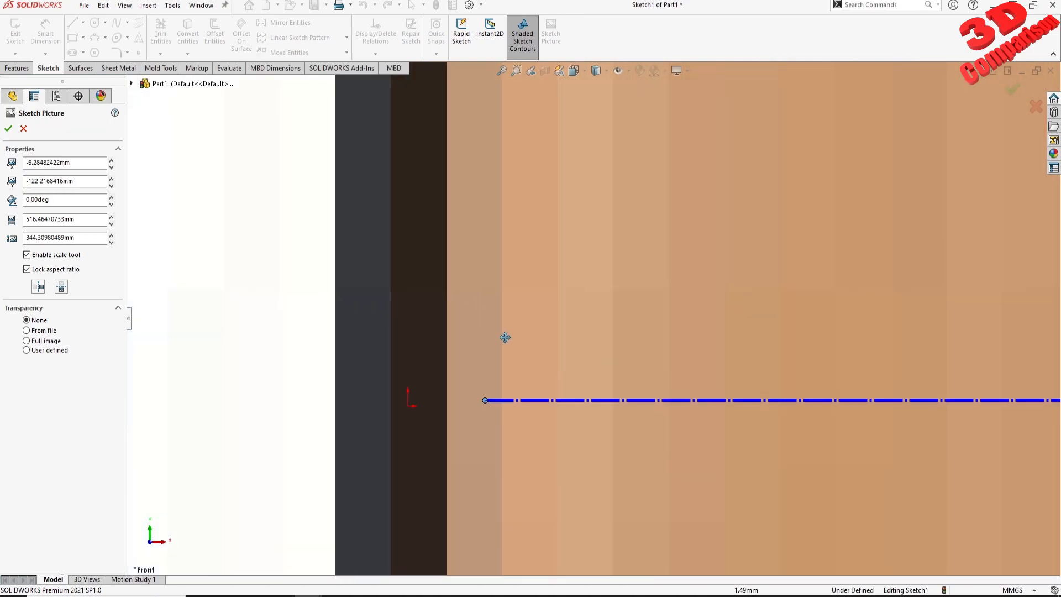
{"action": "left_click_drag", "start_coordinate": [561, 323], "coordinate": [495, 327]}
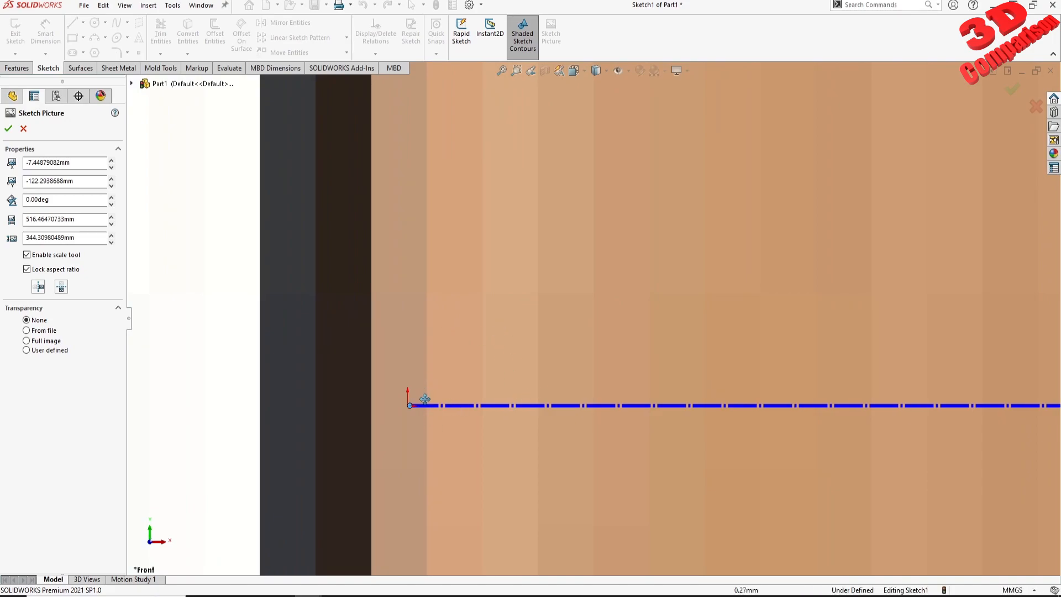
{"action": "scroll", "coordinate": [414, 404], "scroll_direction": "down", "scroll_amount": 3}
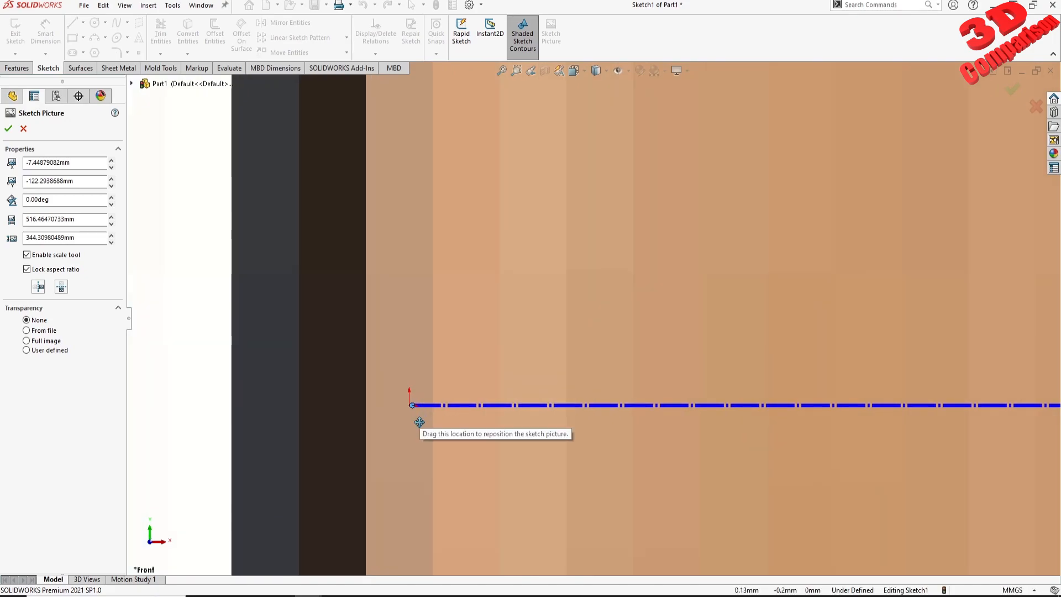
{"action": "scroll", "coordinate": [440, 398], "scroll_direction": "down", "scroll_amount": 2}
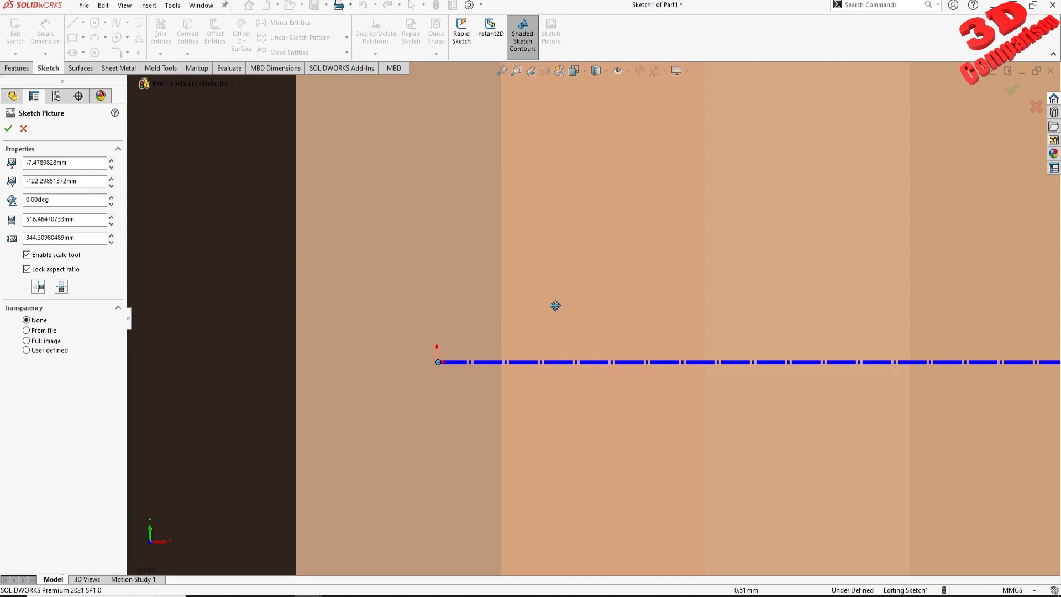
{"action": "scroll", "coordinate": [486, 320], "scroll_direction": "up", "scroll_amount": 5}
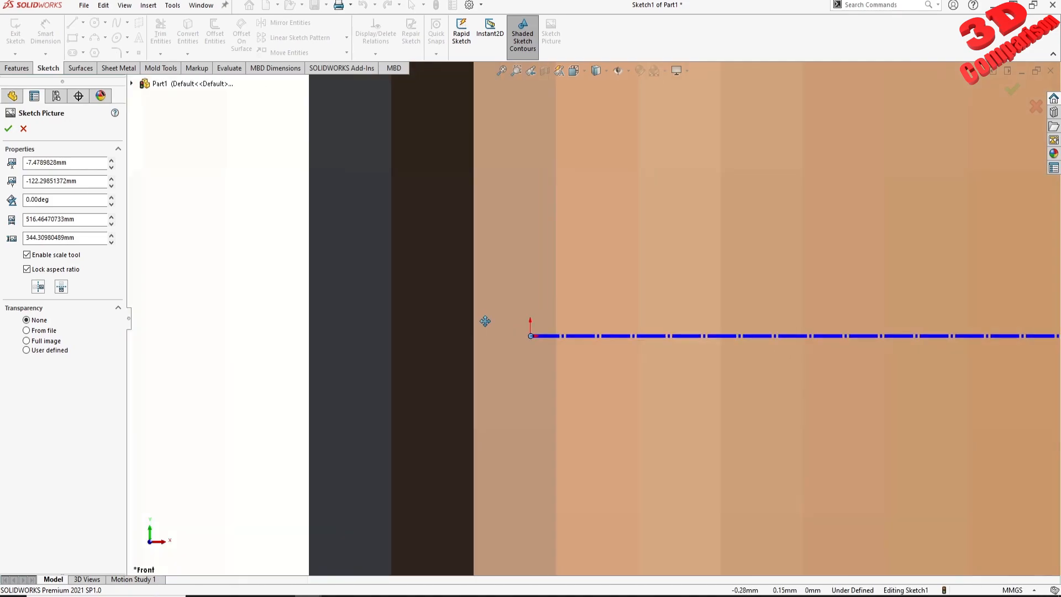
{"action": "scroll", "coordinate": [569, 338], "scroll_direction": "up", "scroll_amount": 5}
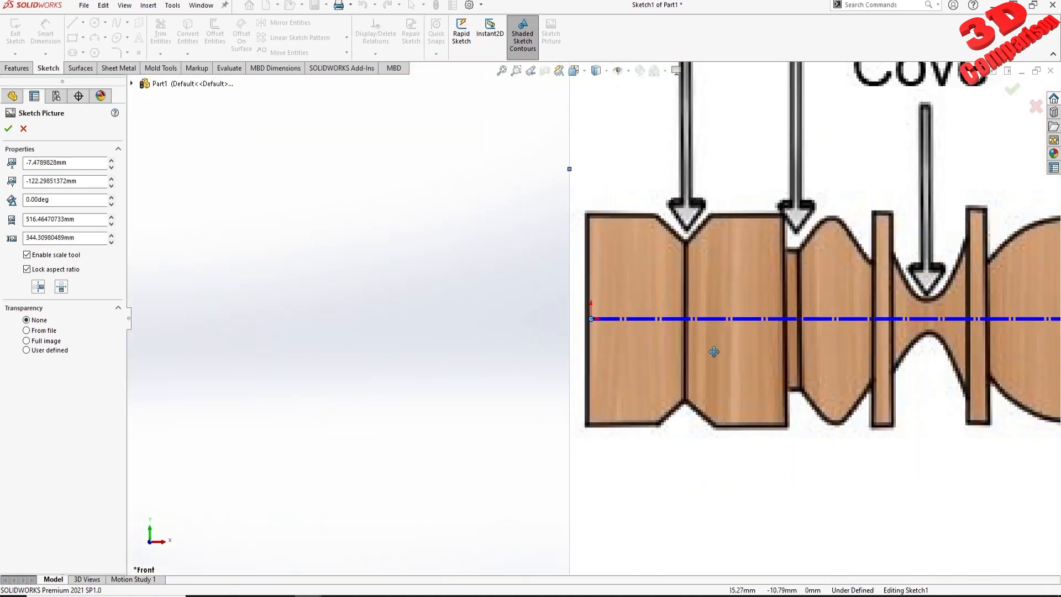
{"action": "scroll", "coordinate": [762, 349], "scroll_direction": "up", "scroll_amount": 5}
{"action": "scroll", "coordinate": [800, 272], "scroll_direction": "down", "scroll_amount": 2}
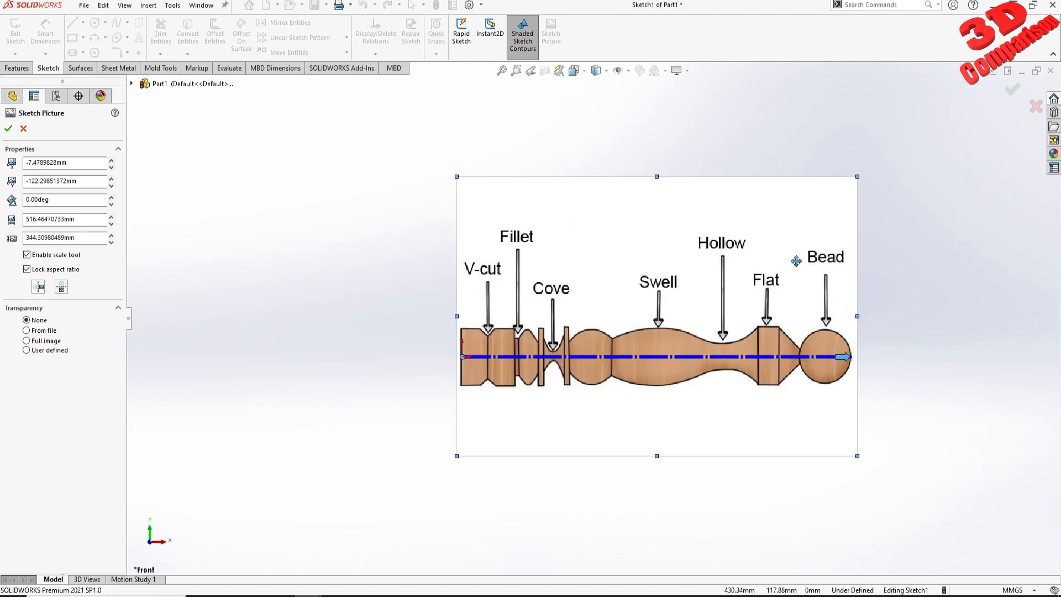
{"action": "left_click", "coordinate": [1013, 90]}
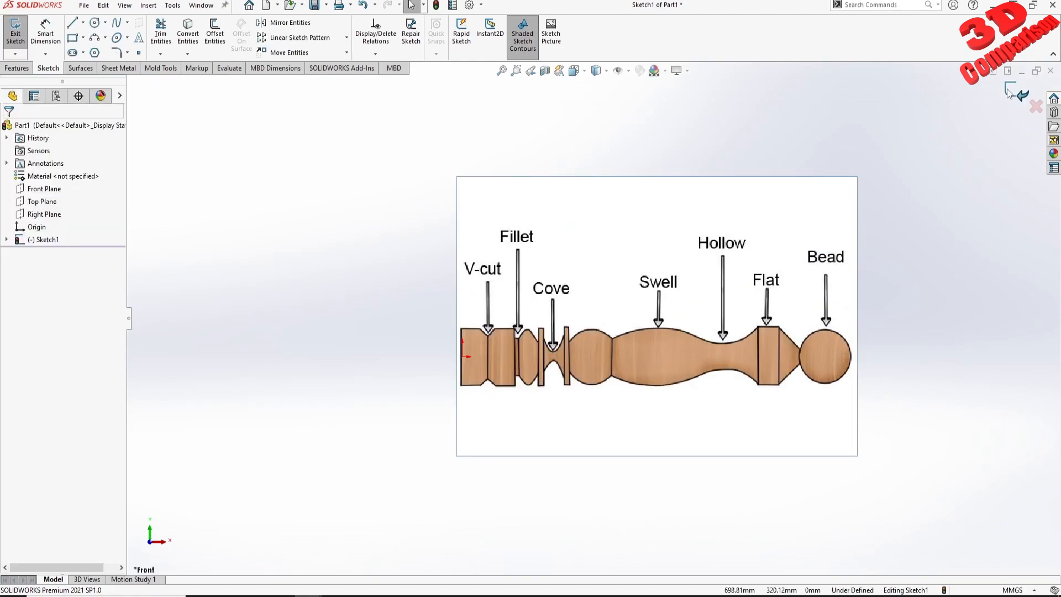
Step: Exit the picture sketch and rename it "reference"
{"action": "key", "text": "ctrl+b"}
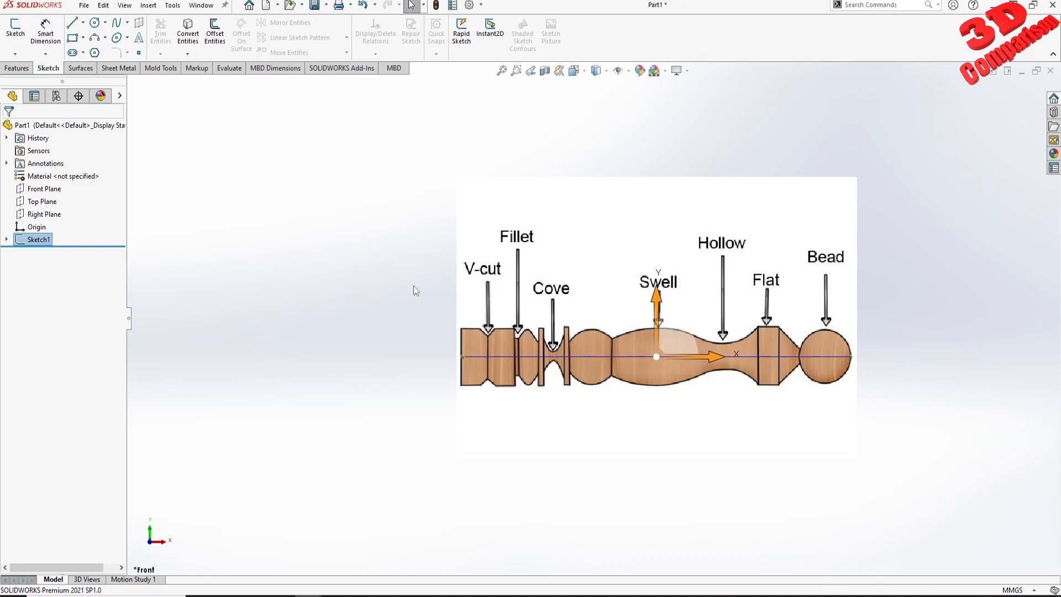
{"action": "key", "text": "f"}
{"action": "left_click", "coordinate": [40, 240]}
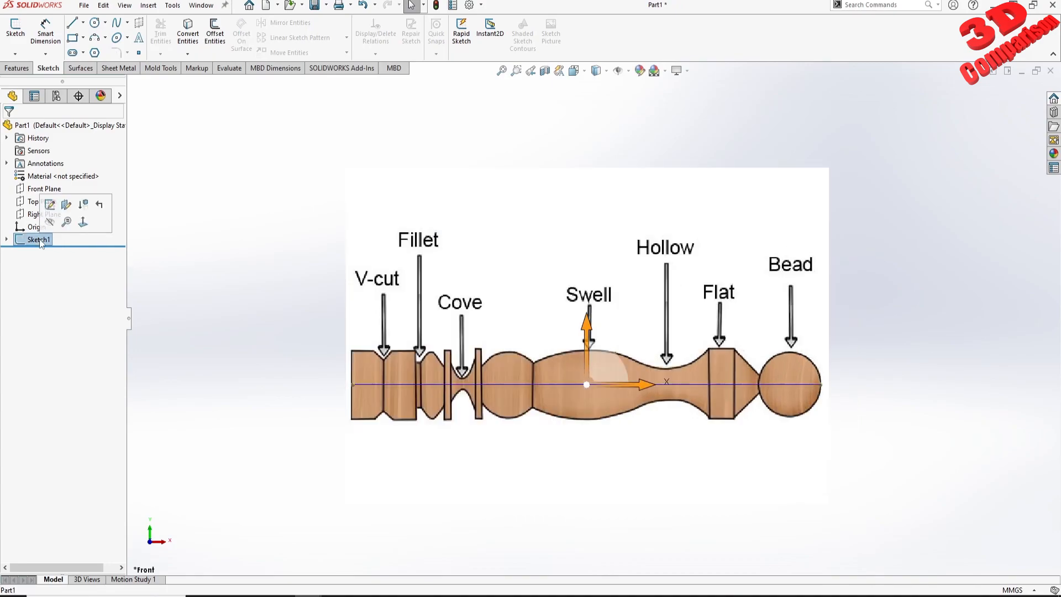
{"action": "left_click", "coordinate": [40, 241]}
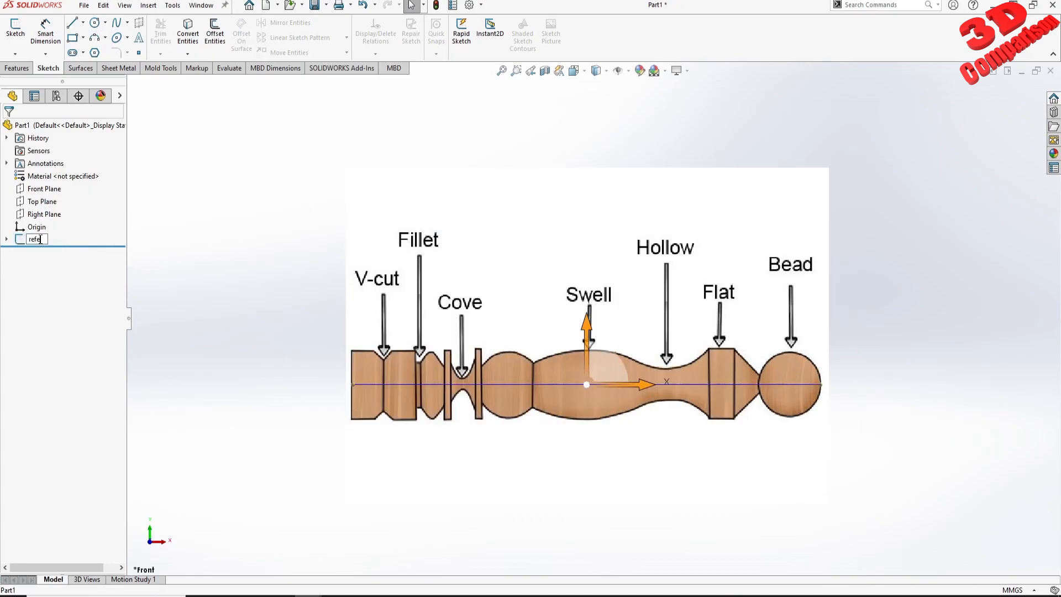
{"action": "key", "text": "Return"}
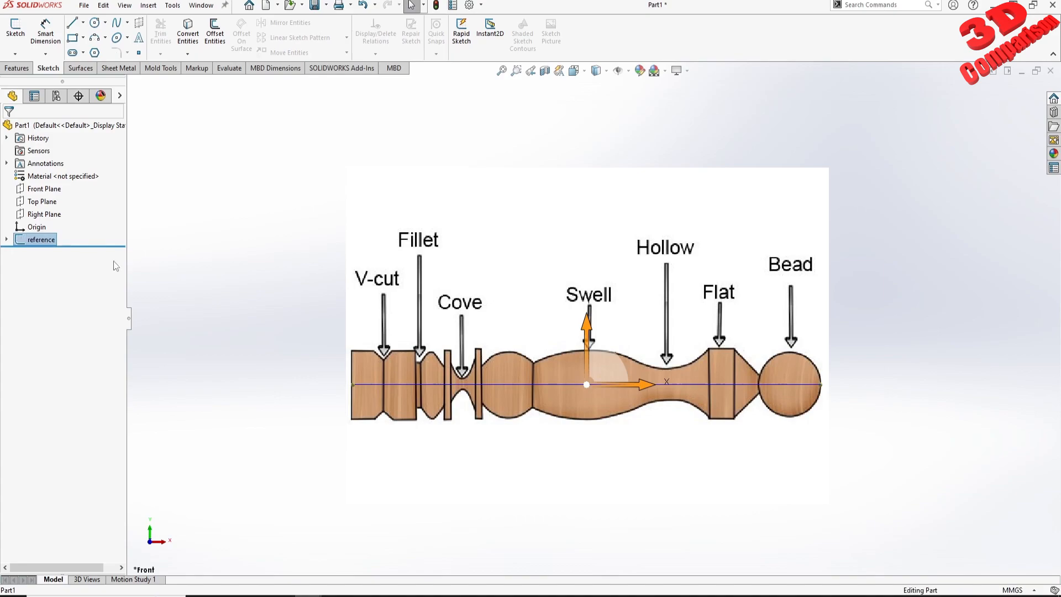
Step: Start a new sketch on the Front Plane and draw a horizontal centerline from the origin to beyond the bead end
{"action": "left_click", "coordinate": [43, 189]}
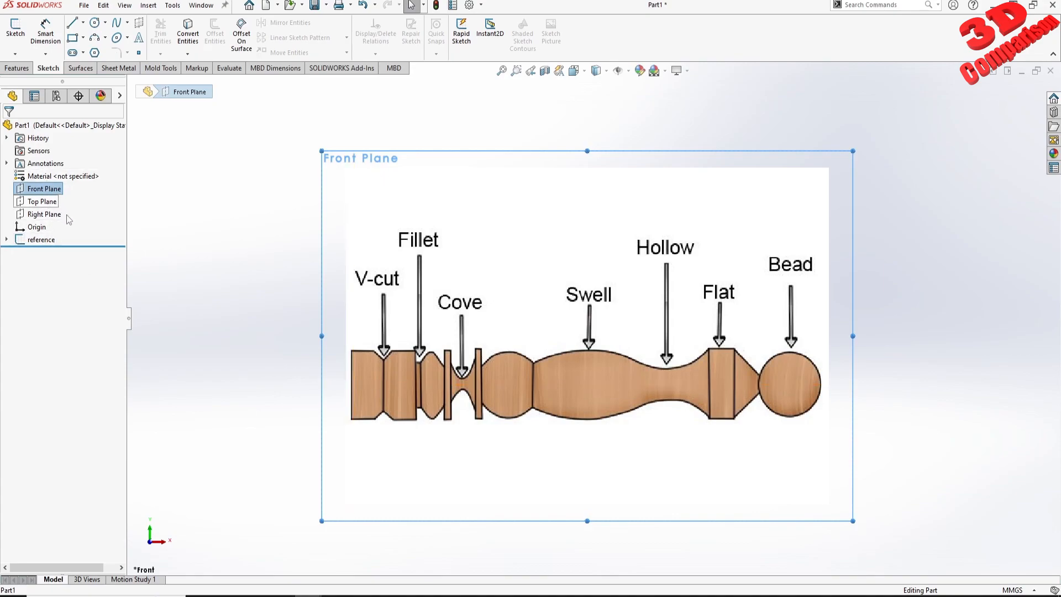
{"action": "left_click", "coordinate": [15, 28]}
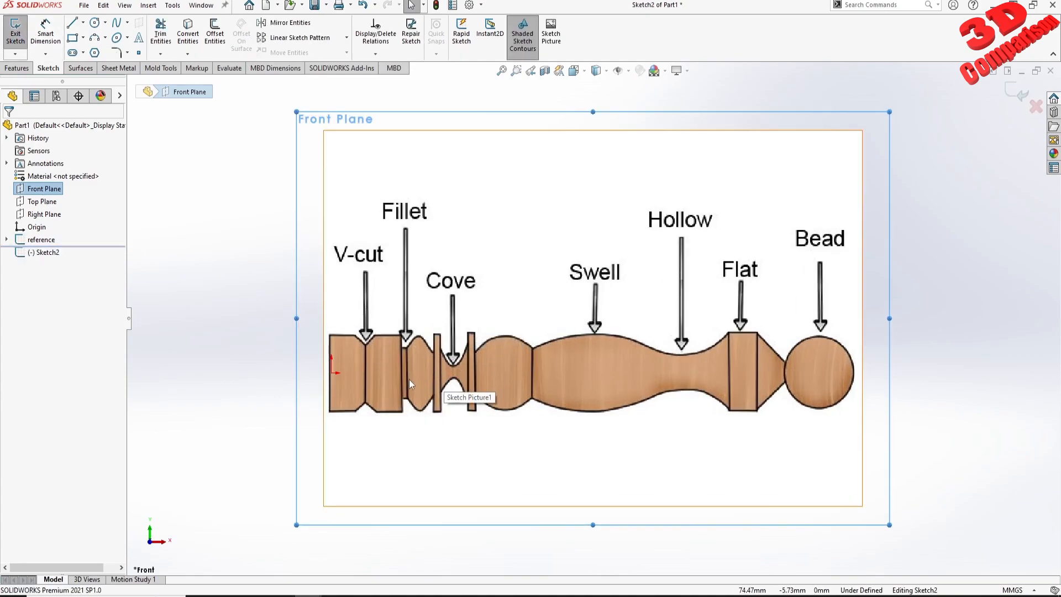
{"action": "left_click", "coordinate": [83, 22]}
{"action": "left_click", "coordinate": [95, 47]}
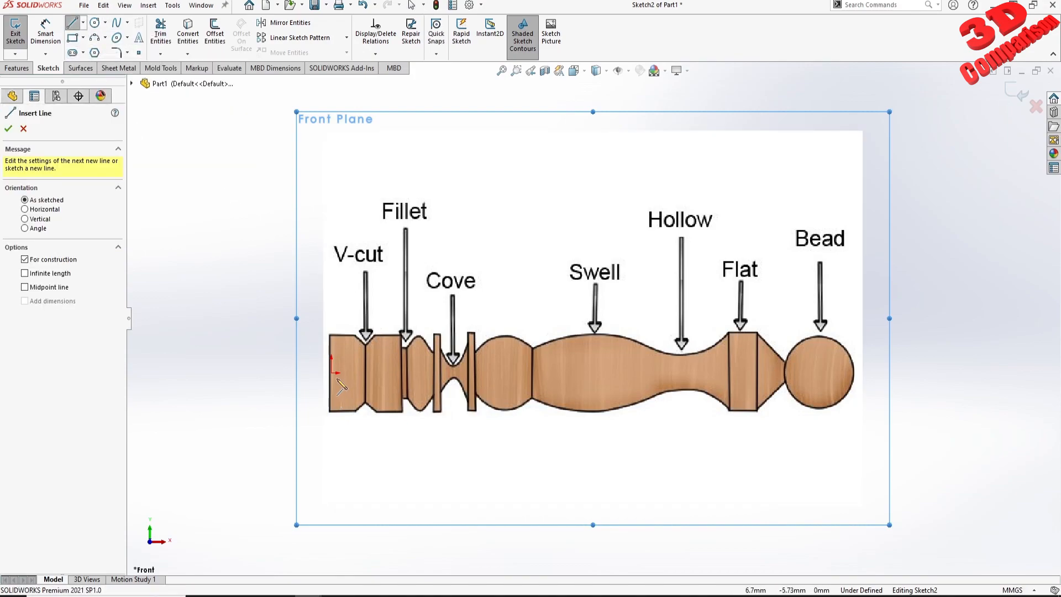
{"action": "left_click", "coordinate": [334, 373]}
{"action": "left_click", "coordinate": [944, 373]}
{"action": "key", "text": "Escape"}
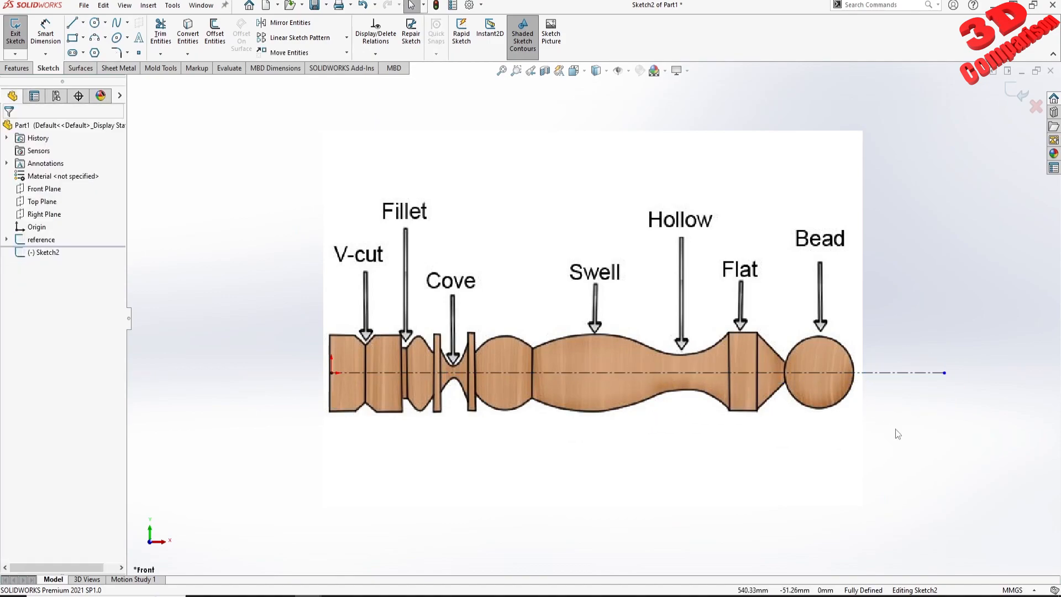
{"action": "scroll", "coordinate": [363, 377], "scroll_direction": "down", "scroll_amount": 6}
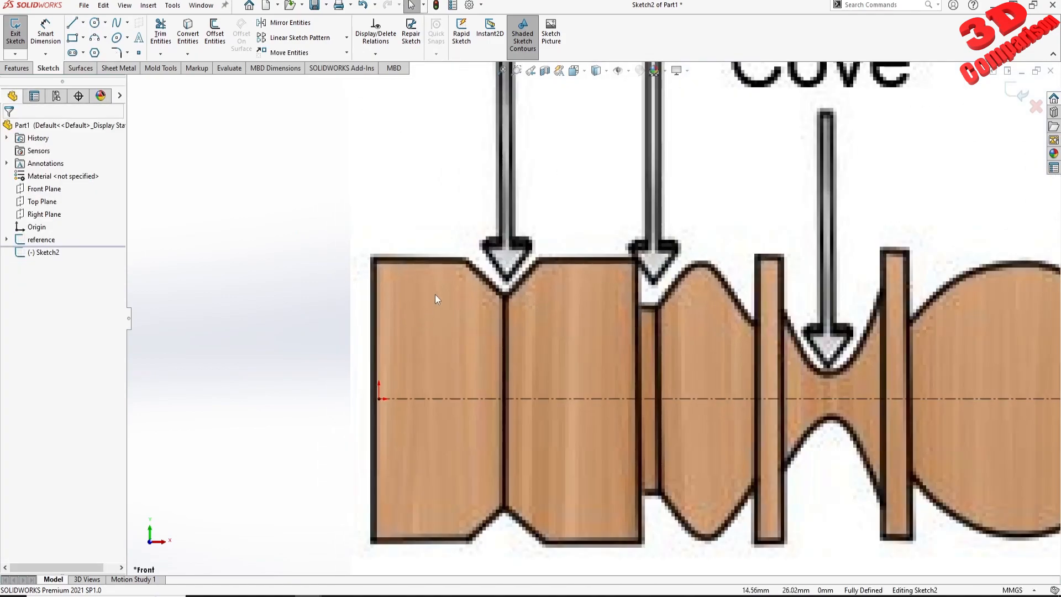
{"action": "scroll", "coordinate": [431, 315], "scroll_direction": "down", "scroll_amount": 3}
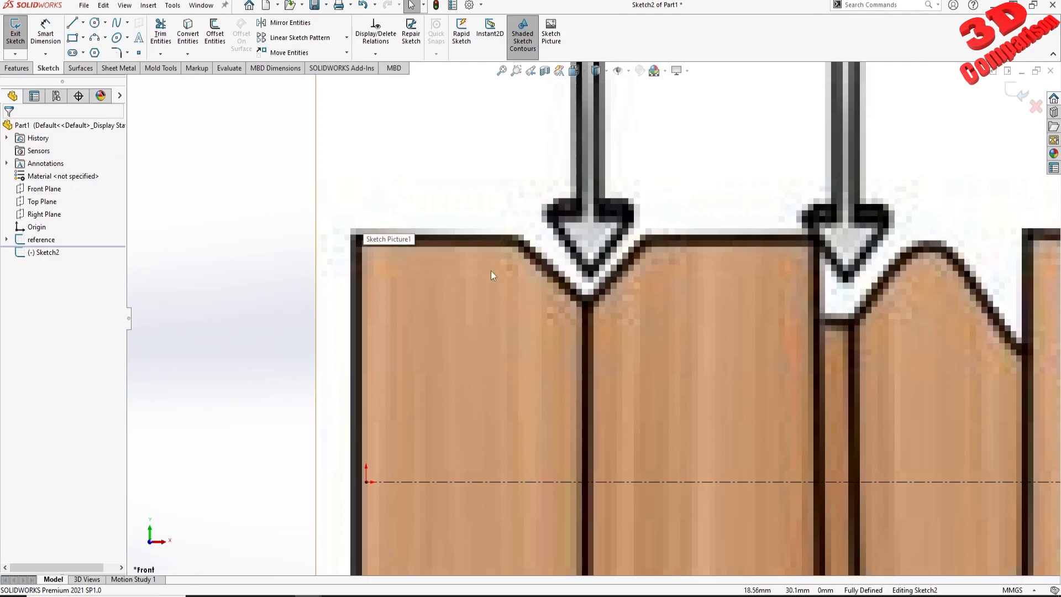
Step: Exit the centerline sketch and open the picture inside the reference sketch for editing
{"action": "scroll", "coordinate": [491, 271], "scroll_direction": "up", "scroll_amount": 2}
{"action": "scroll", "coordinate": [452, 429], "scroll_direction": "down", "scroll_amount": 5}
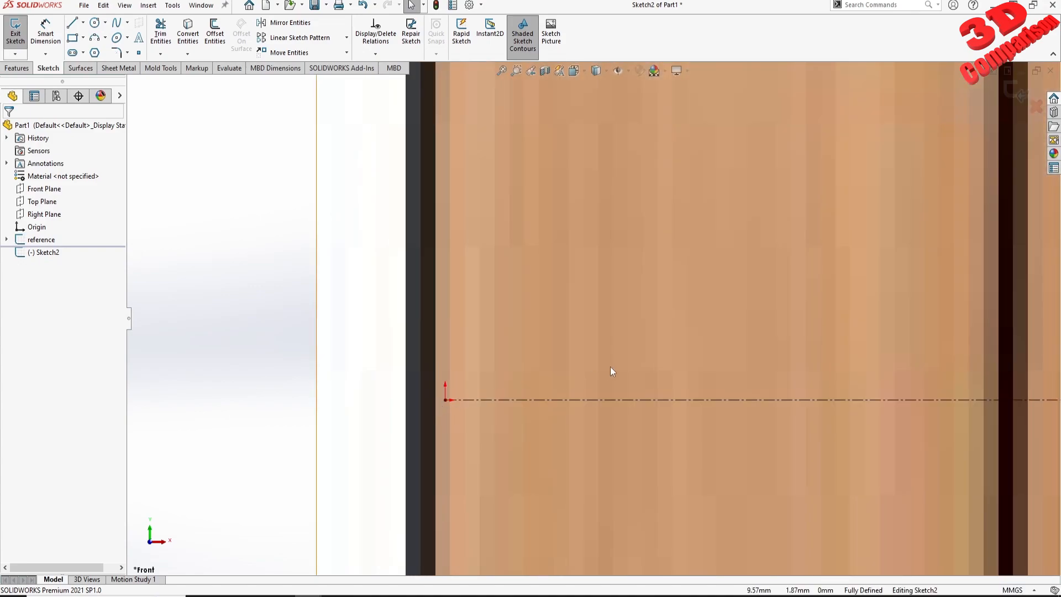
{"action": "scroll", "coordinate": [719, 353], "scroll_direction": "up", "scroll_amount": 5}
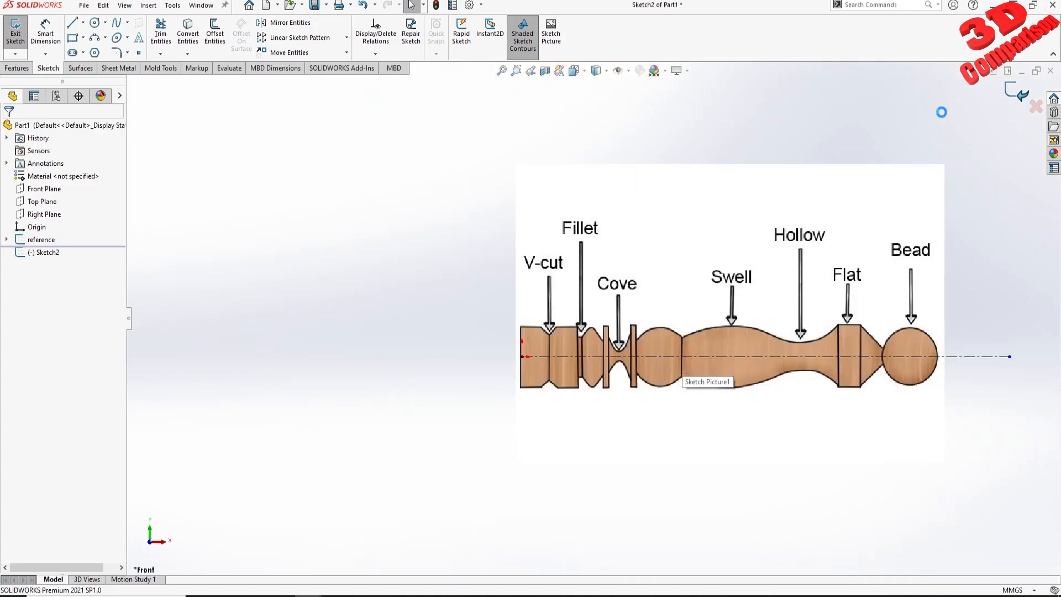
{"action": "left_click", "coordinate": [1018, 91]}
{"action": "left_click", "coordinate": [7, 239]}
{"action": "left_click", "coordinate": [59, 252]}
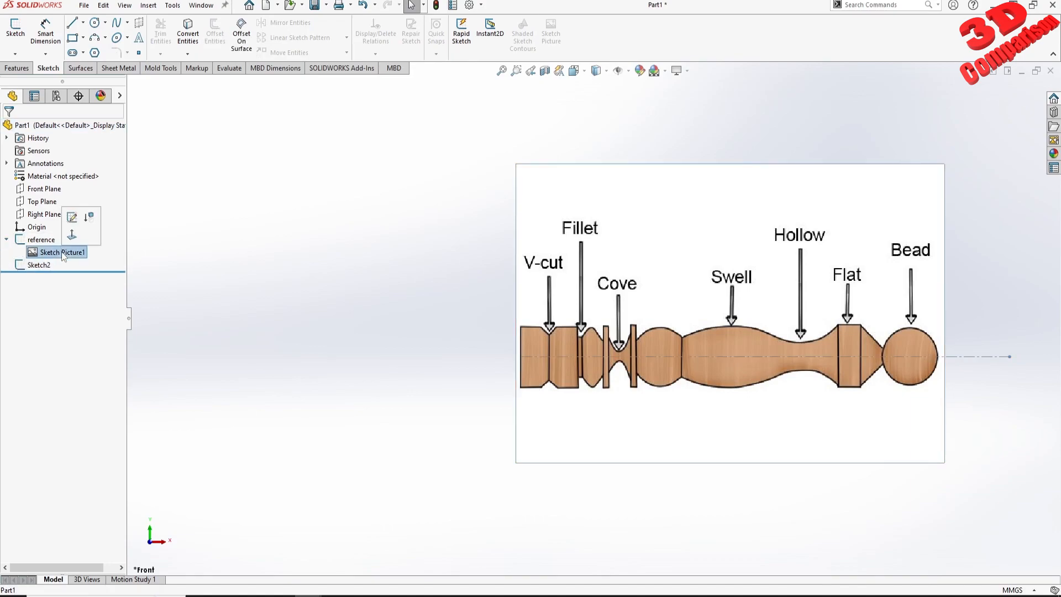
{"action": "left_click", "coordinate": [72, 217]}
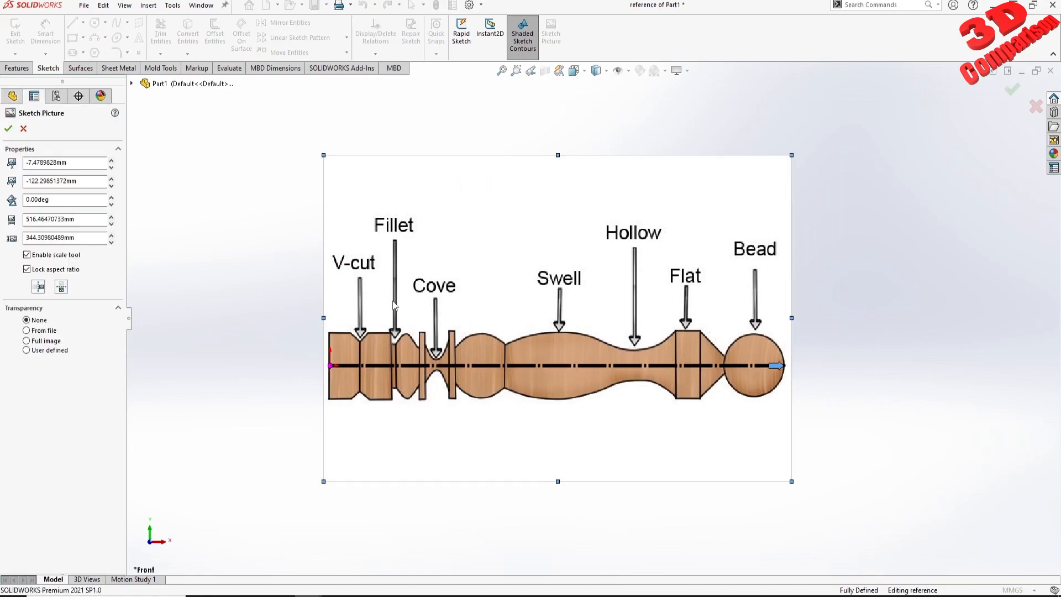
Step: Shift the picture to about X -6.49 mm and Y -122.21 mm so its end outline meets the origin, and accept it
{"action": "scroll", "coordinate": [394, 306], "scroll_direction": "down", "scroll_amount": 10}
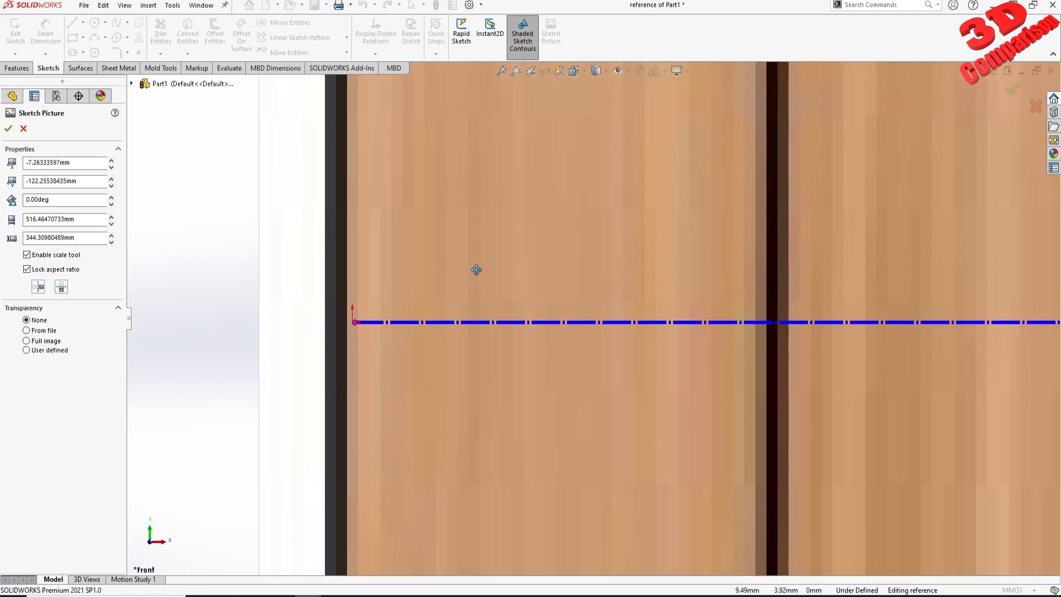
{"action": "left_click_drag", "start_coordinate": [477, 269], "coordinate": [486, 270]}
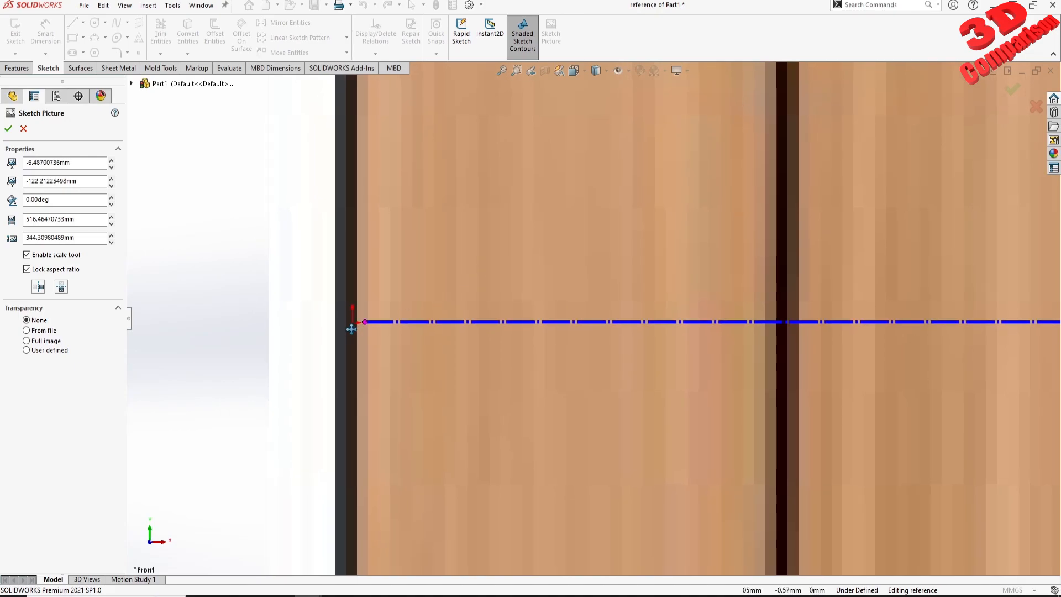
{"action": "scroll", "coordinate": [363, 352], "scroll_direction": "up", "scroll_amount": 10}
{"action": "scroll", "coordinate": [808, 256], "scroll_direction": "up", "scroll_amount": 8}
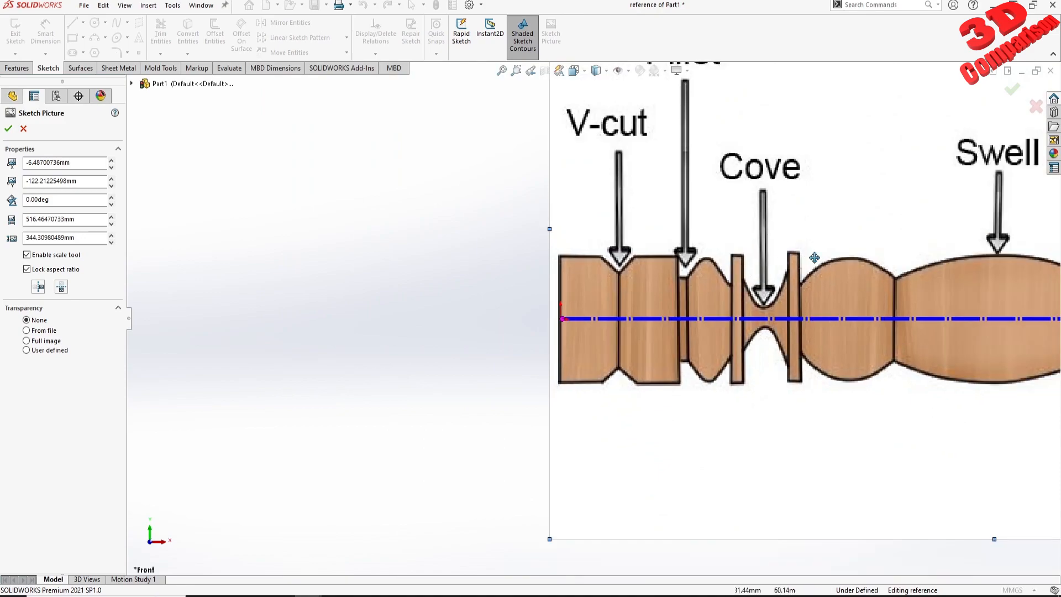
{"action": "scroll", "coordinate": [992, 152], "scroll_direction": "down", "scroll_amount": 2}
{"action": "left_click", "coordinate": [1011, 89]}
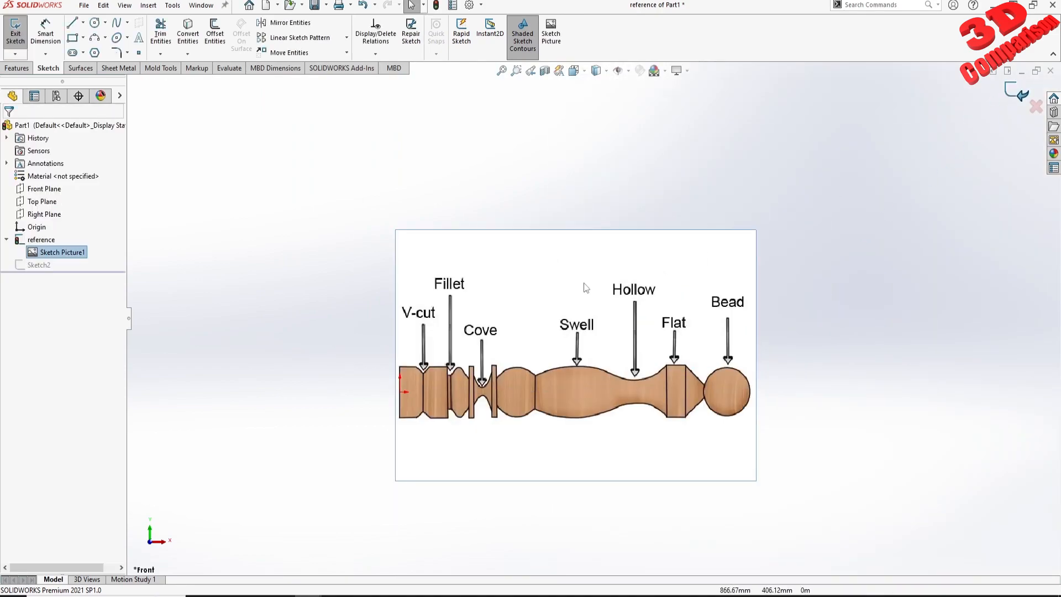
Step: Reopen Sketch2 and draw a vertical line about 35 mm long from the origin to the spindle's upper outline at the V-cut end
{"action": "left_click", "coordinate": [38, 265]}
{"action": "left_click", "coordinate": [47, 232]}
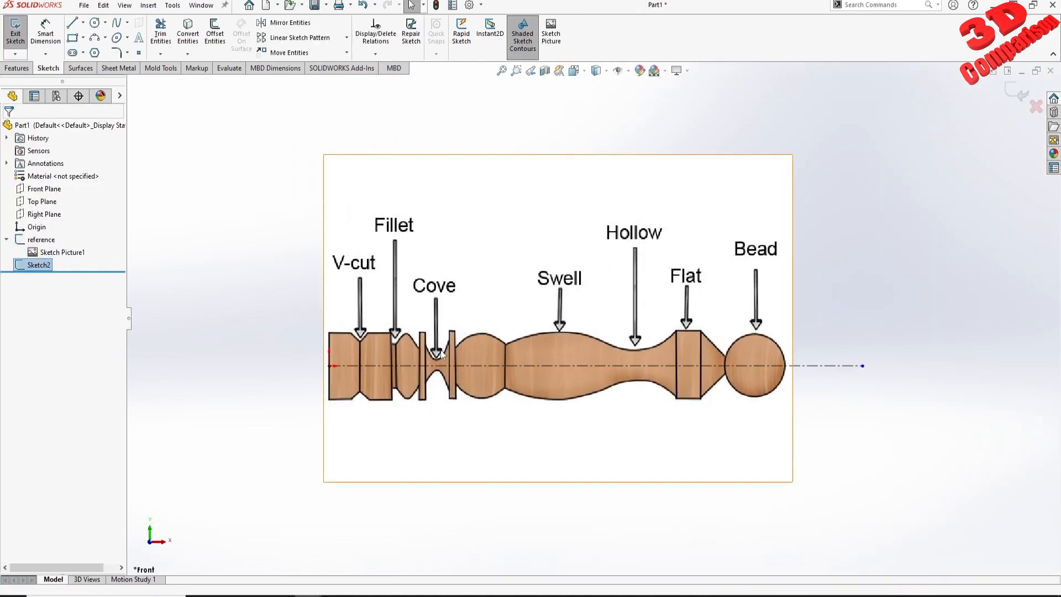
{"action": "scroll", "coordinate": [409, 370], "scroll_direction": "down", "scroll_amount": 5}
{"action": "scroll", "coordinate": [416, 375], "scroll_direction": "down", "scroll_amount": 8}
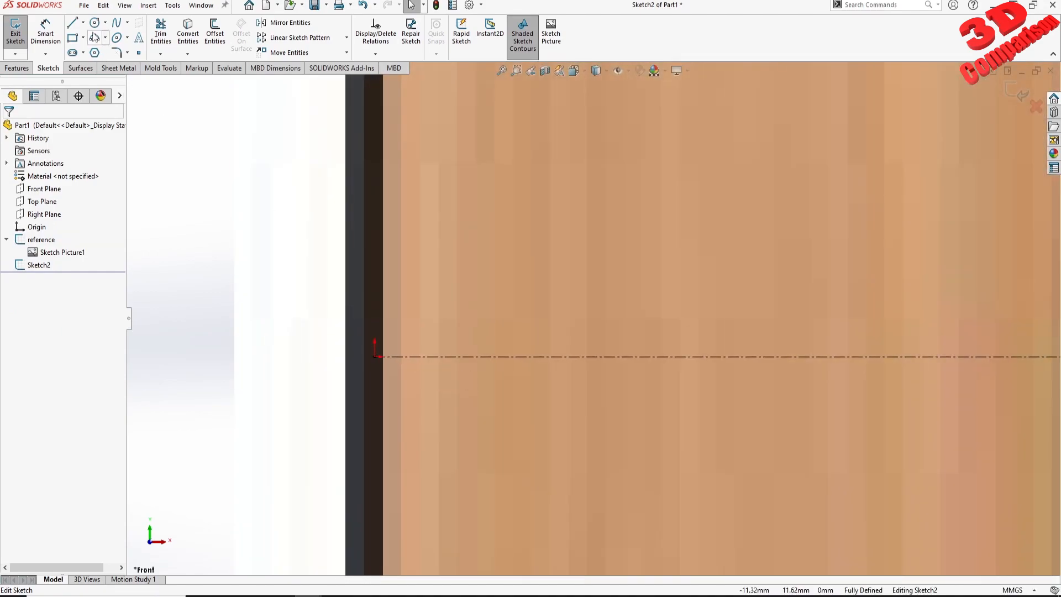
{"action": "left_click", "coordinate": [73, 24]}
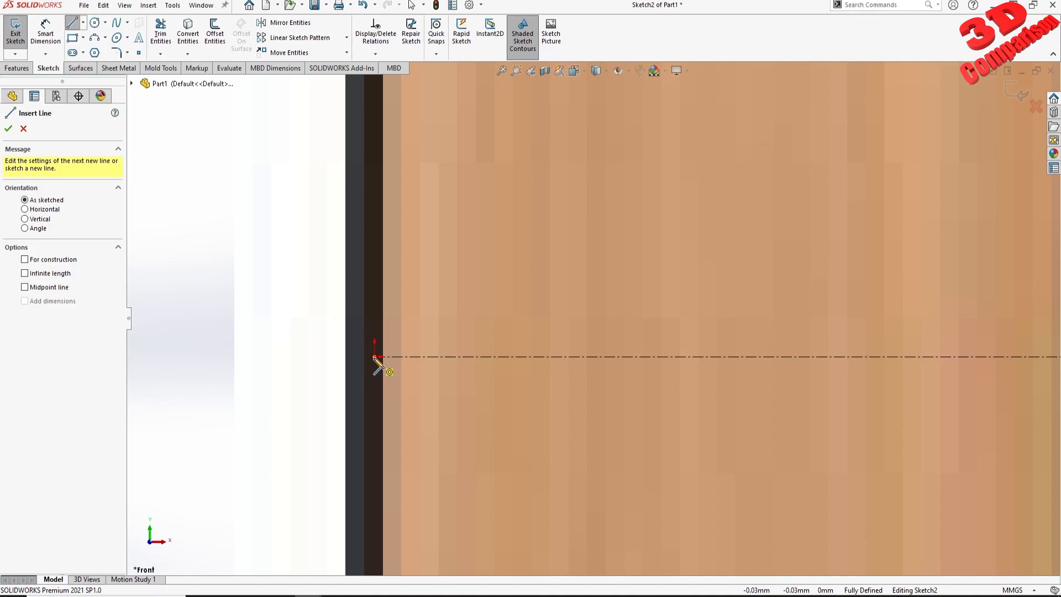
{"action": "left_click", "coordinate": [376, 358]}
{"action": "scroll", "coordinate": [489, 261], "scroll_direction": "up", "scroll_amount": 4}
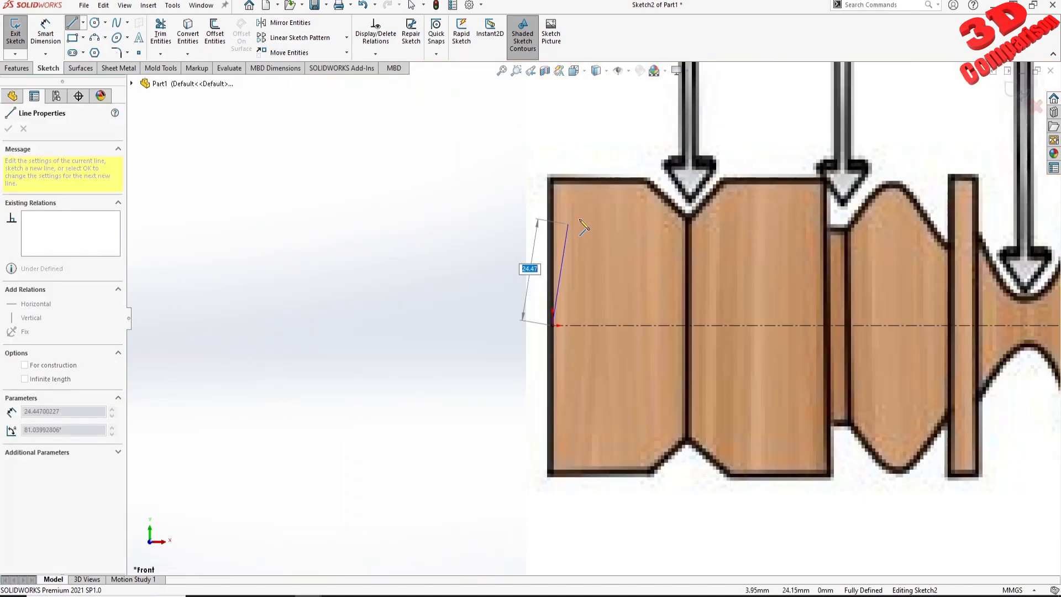
{"action": "scroll", "coordinate": [553, 221], "scroll_direction": "down", "scroll_amount": 2}
{"action": "scroll", "coordinate": [585, 184], "scroll_direction": "down", "scroll_amount": 2}
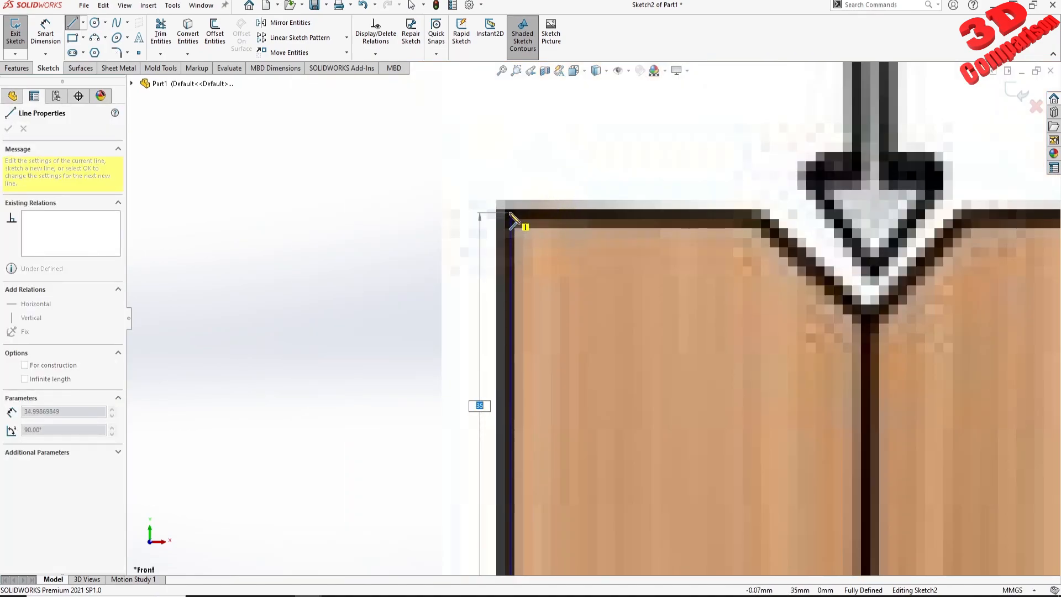
{"action": "left_click", "coordinate": [510, 214]}
Step: Continue the profile with a horizontal line to the V-cut and trace both sloping sides of the V-cut
{"action": "left_click", "coordinate": [750, 213]}
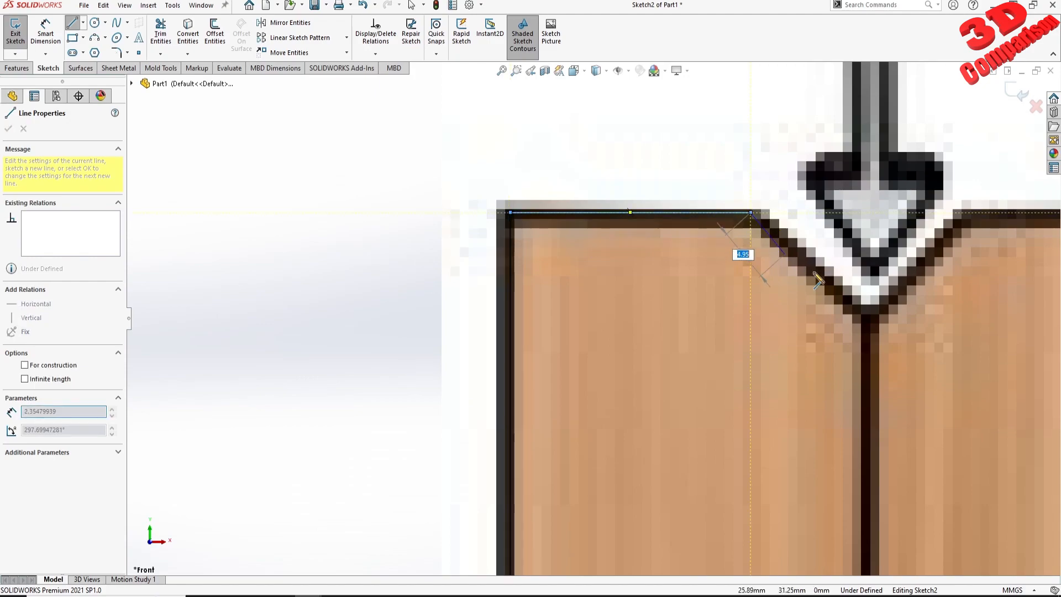
{"action": "left_click", "coordinate": [865, 318]}
{"action": "scroll", "coordinate": [884, 282], "scroll_direction": "up", "scroll_amount": 2}
{"action": "scroll", "coordinate": [737, 282], "scroll_direction": "down", "scroll_amount": 4}
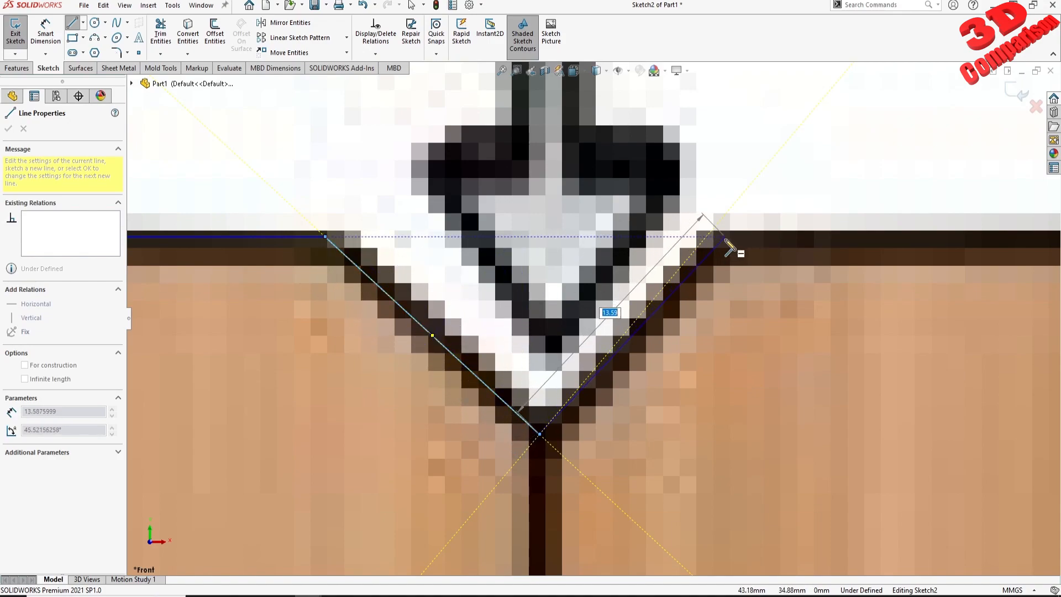
{"action": "scroll", "coordinate": [729, 248], "scroll_direction": "up", "scroll_amount": 4}
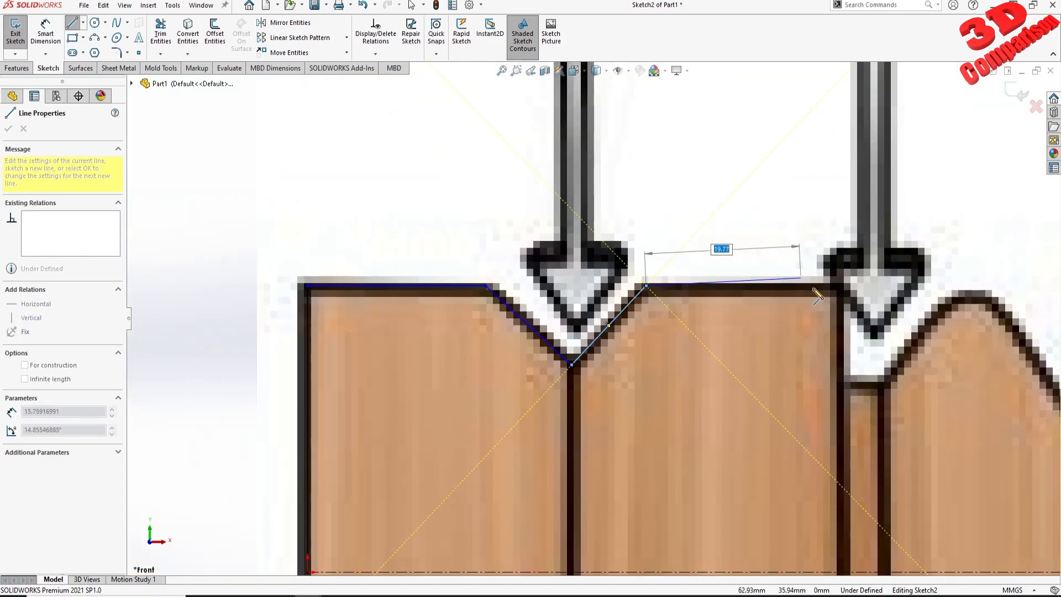
{"action": "left_click", "coordinate": [601, 285]}
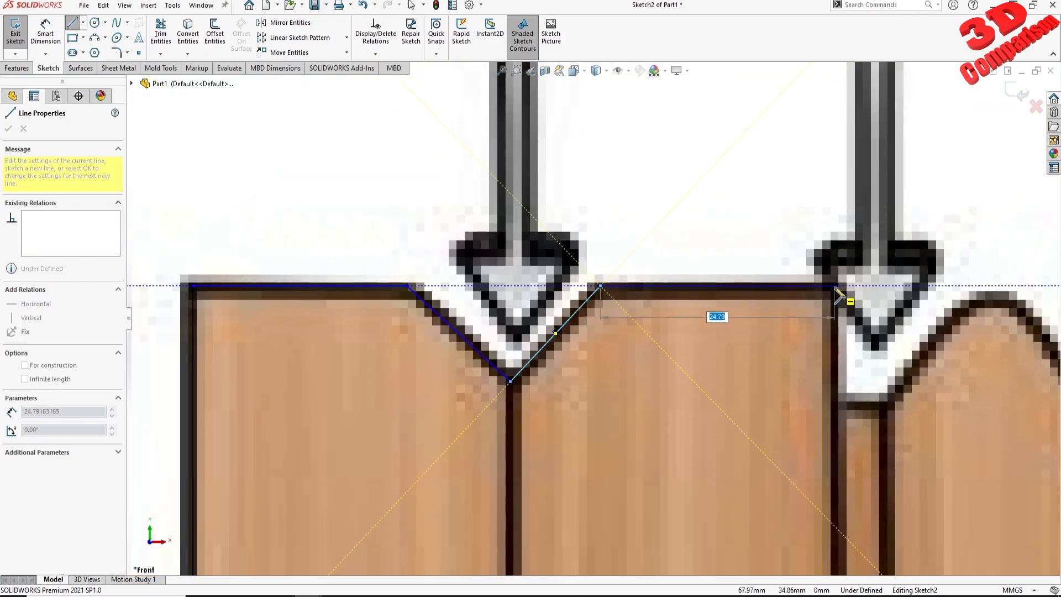
Step: Trace the edge after the V-cut for about 24.8 mm, then the fillet groove's wall about 12 mm down and its floor about 5.35 mm across
{"action": "left_click", "coordinate": [836, 286]}
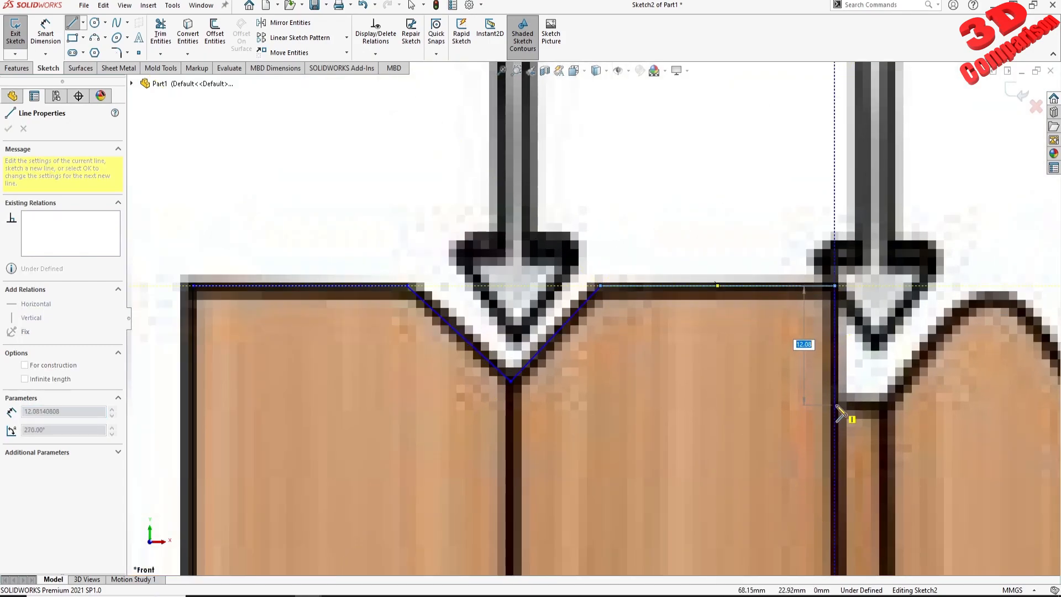
{"action": "scroll", "coordinate": [597, 321], "scroll_direction": "up", "scroll_amount": 10}
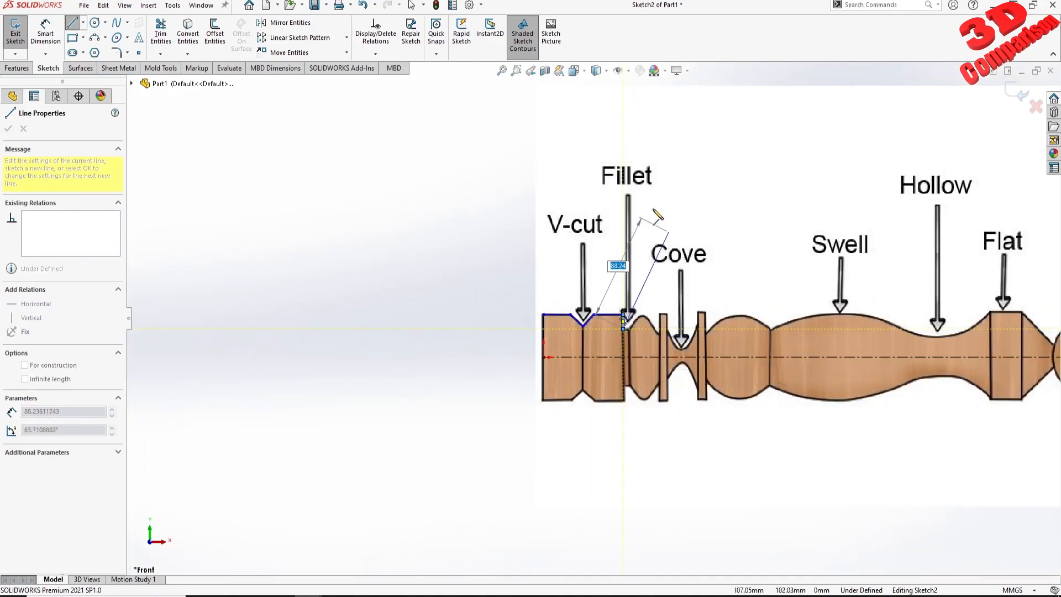
{"action": "scroll", "coordinate": [626, 328], "scroll_direction": "down", "scroll_amount": 12}
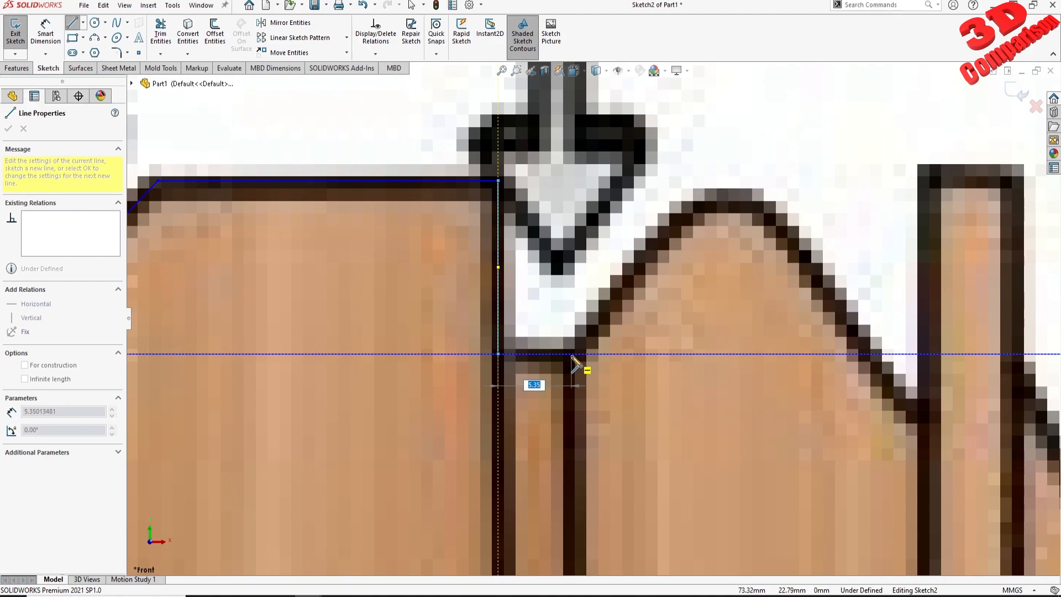
{"action": "left_click", "coordinate": [572, 354]}
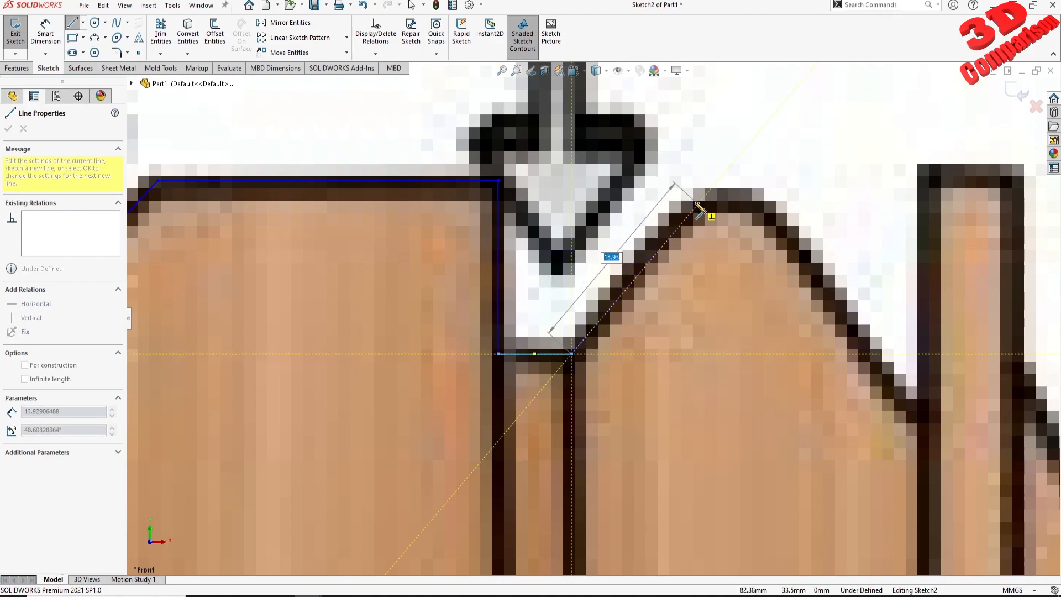
Step: Trace the hump after the fillet groove with a rising line about 14 mm long, a short flat, and a falling line about 19 mm long
{"action": "left_click", "coordinate": [701, 200]}
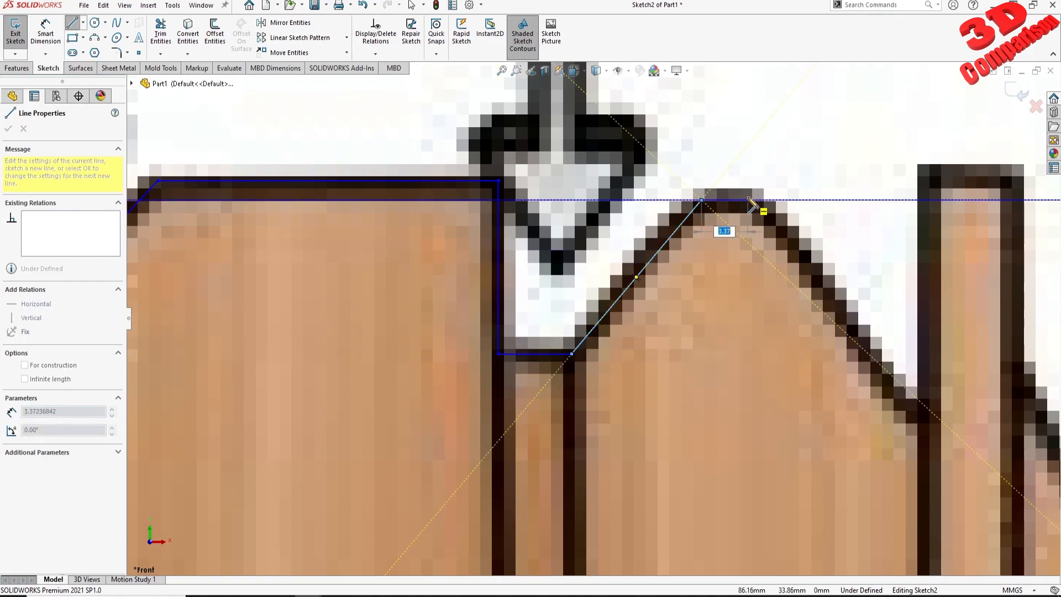
{"action": "left_click", "coordinate": [748, 200]}
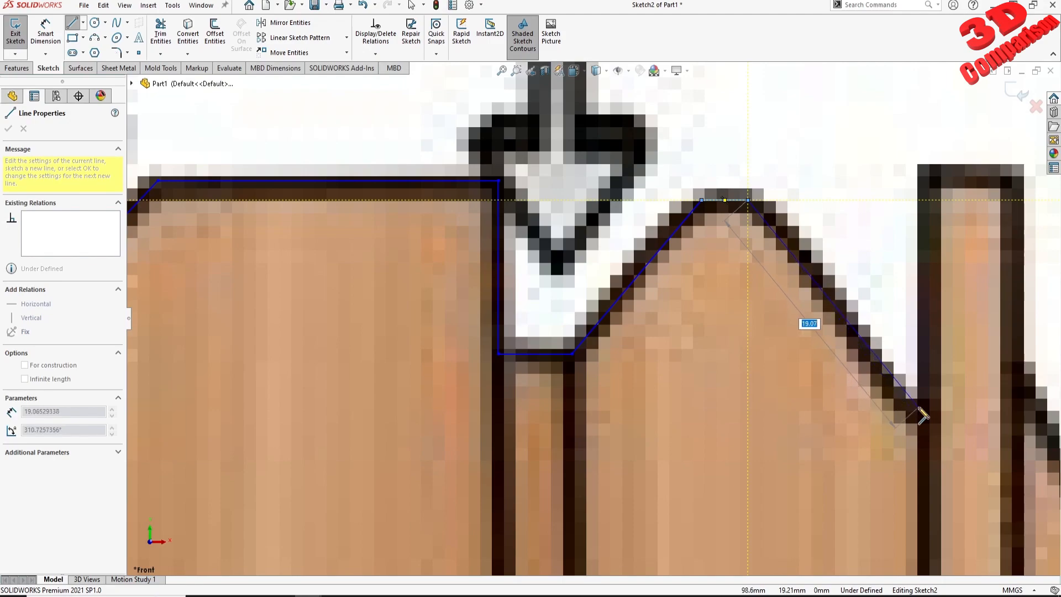
{"action": "left_click", "coordinate": [922, 418]}
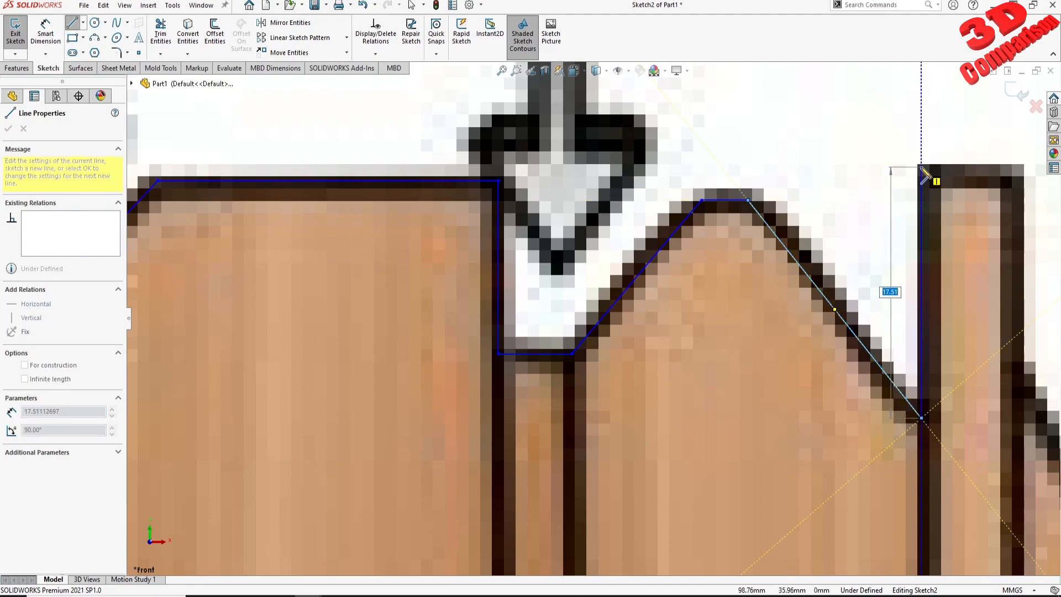
Step: Outline the thin disc before the cove with its rising side, a top edge about 7 mm wide, and a side down to the cove's start
{"action": "left_click", "coordinate": [921, 175]}
{"action": "scroll", "coordinate": [921, 176], "scroll_direction": "up", "scroll_amount": 8}
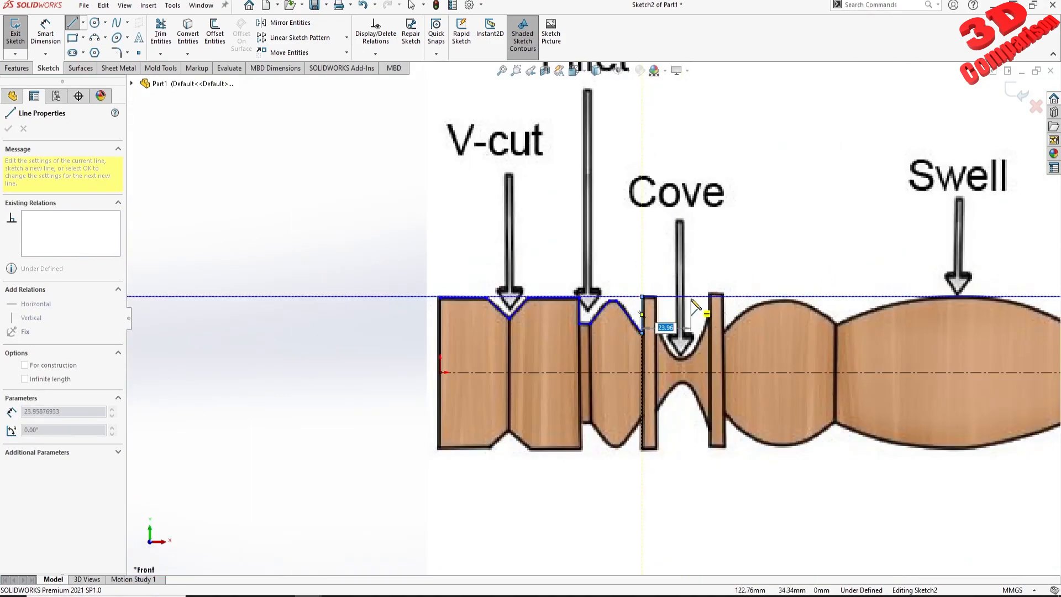
{"action": "scroll", "coordinate": [656, 305], "scroll_direction": "down", "scroll_amount": 8}
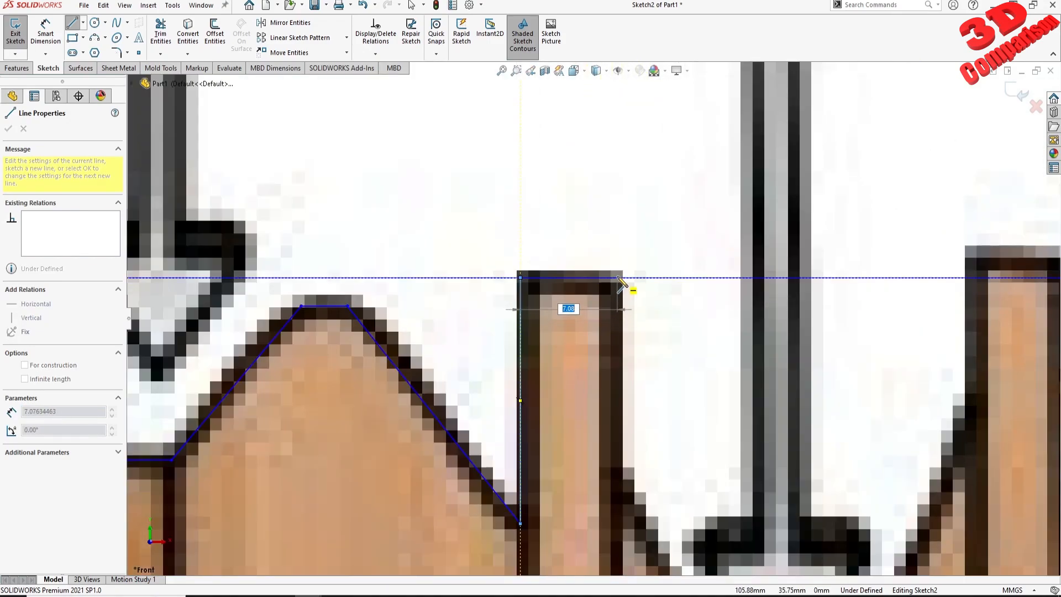
{"action": "left_click", "coordinate": [617, 277]}
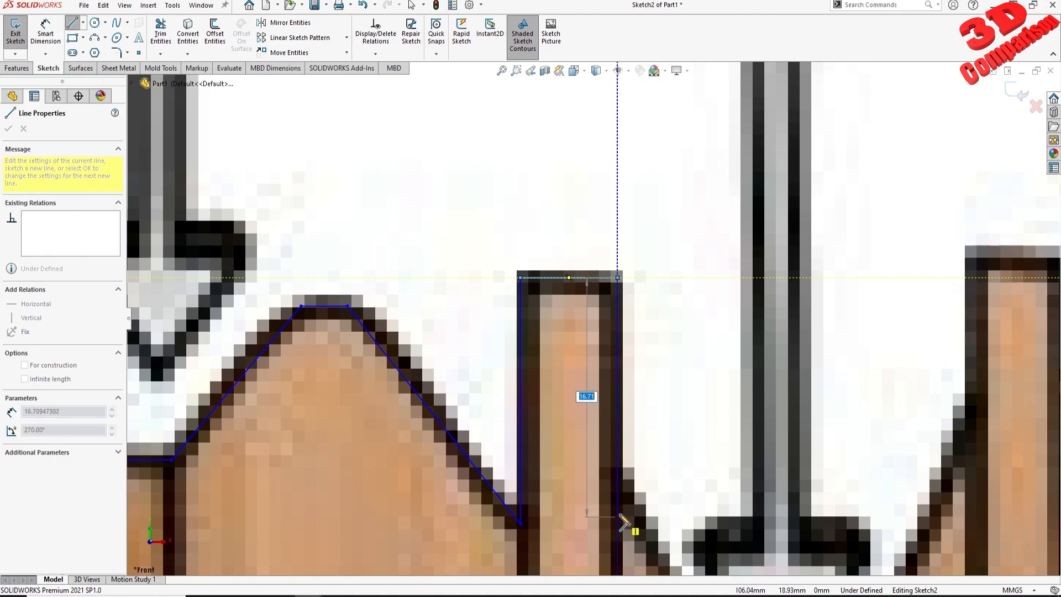
{"action": "scroll", "coordinate": [628, 504], "scroll_direction": "up", "scroll_amount": 3}
{"action": "scroll", "coordinate": [638, 497], "scroll_direction": "up", "scroll_amount": 3}
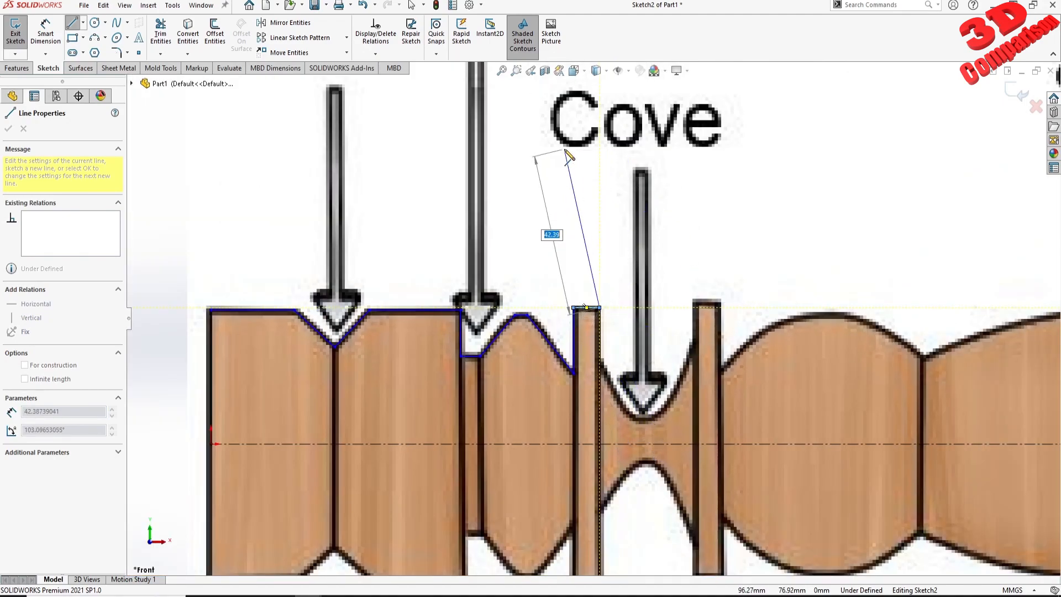
{"action": "scroll", "coordinate": [636, 386], "scroll_direction": "down", "scroll_amount": 5}
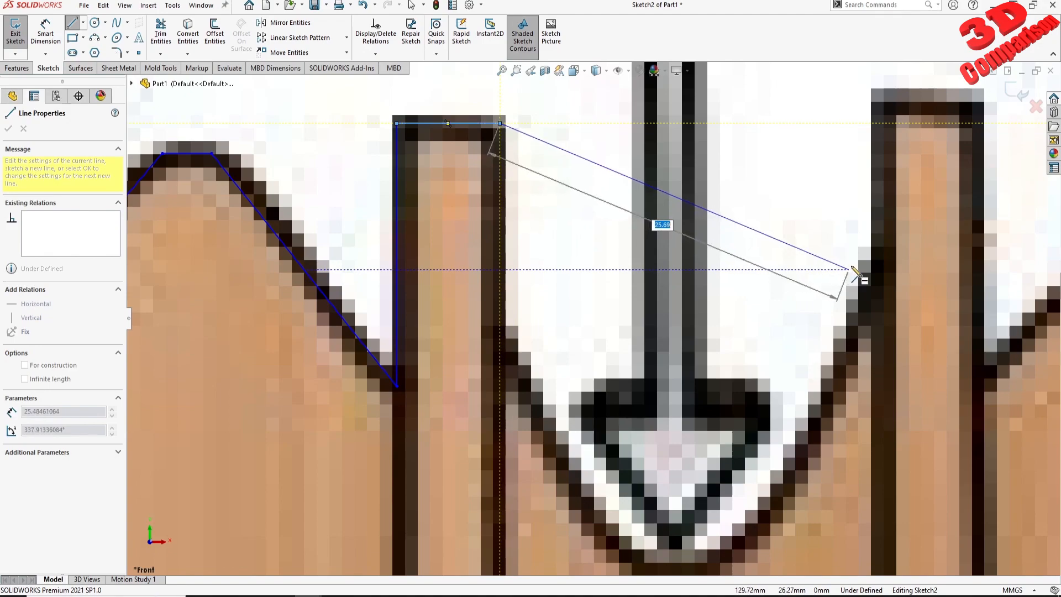
{"action": "left_click", "coordinate": [501, 333]}
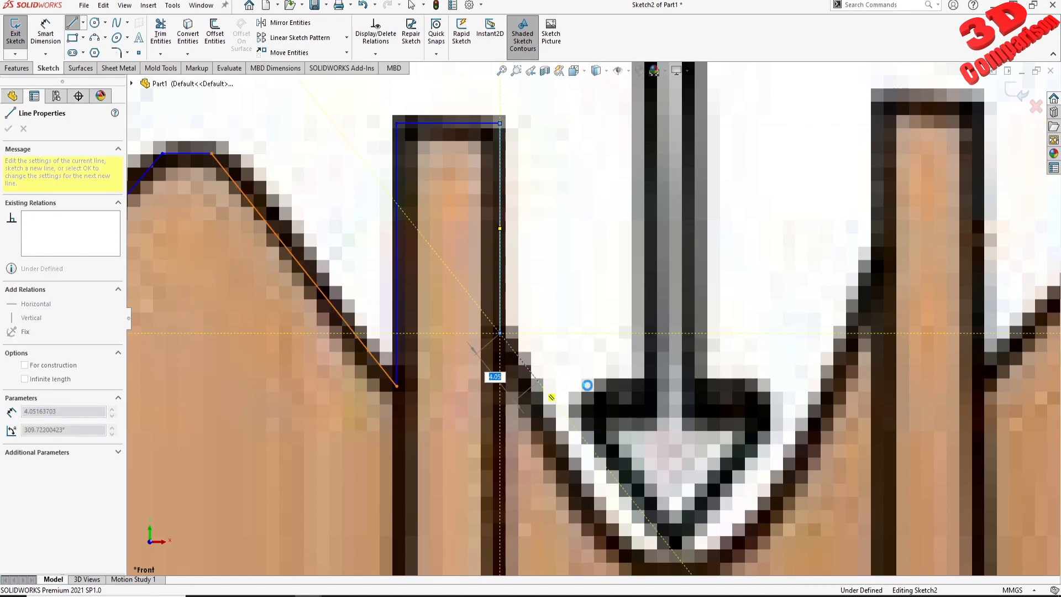
{"action": "key", "text": "Escape"}
Step: Trace the cove with a multi-point spline from the first disc's lower end to the second disc's near edge
{"action": "scroll", "coordinate": [651, 386], "scroll_direction": "up", "scroll_amount": 2}
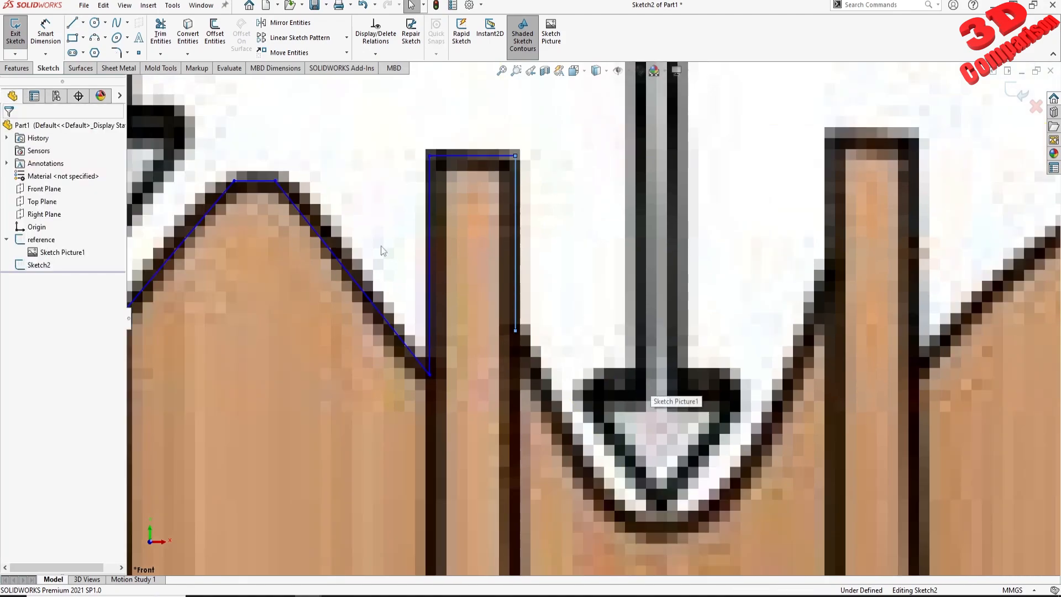
{"action": "left_click", "coordinate": [116, 23]}
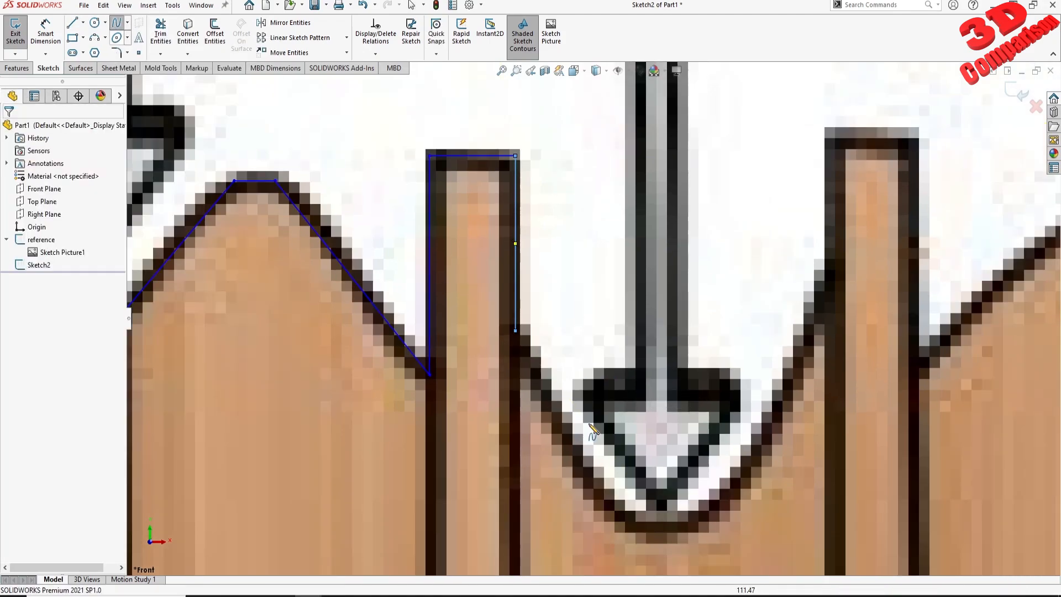
{"action": "left_click", "coordinate": [516, 331]}
{"action": "left_click", "coordinate": [552, 416]}
{"action": "left_click", "coordinate": [668, 531]}
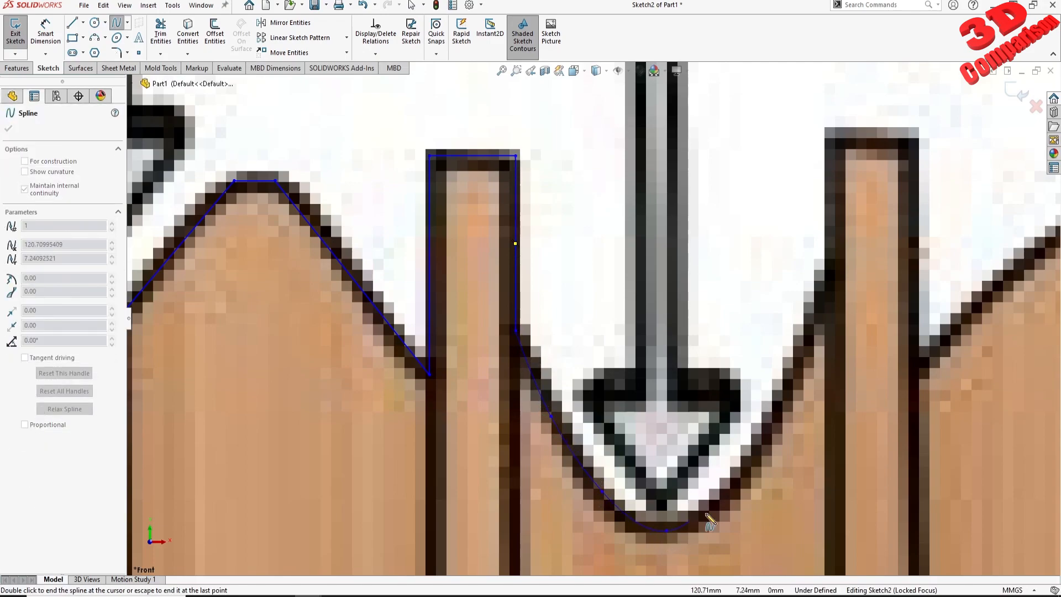
{"action": "left_click", "coordinate": [744, 473]}
{"action": "left_click", "coordinate": [794, 387]}
{"action": "left_click", "coordinate": [832, 272]}
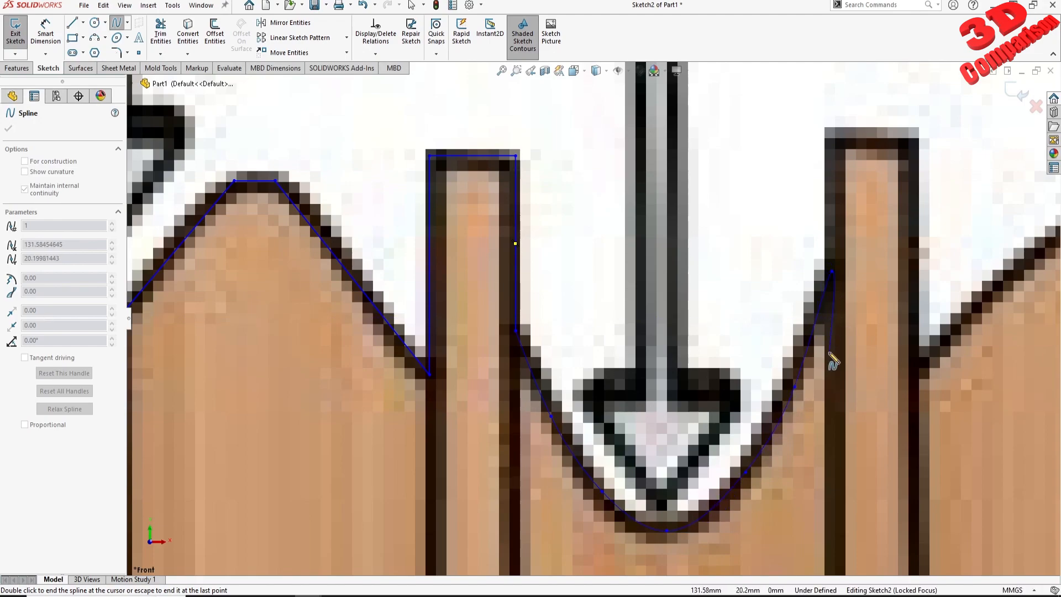
{"action": "key", "text": "Escape"}
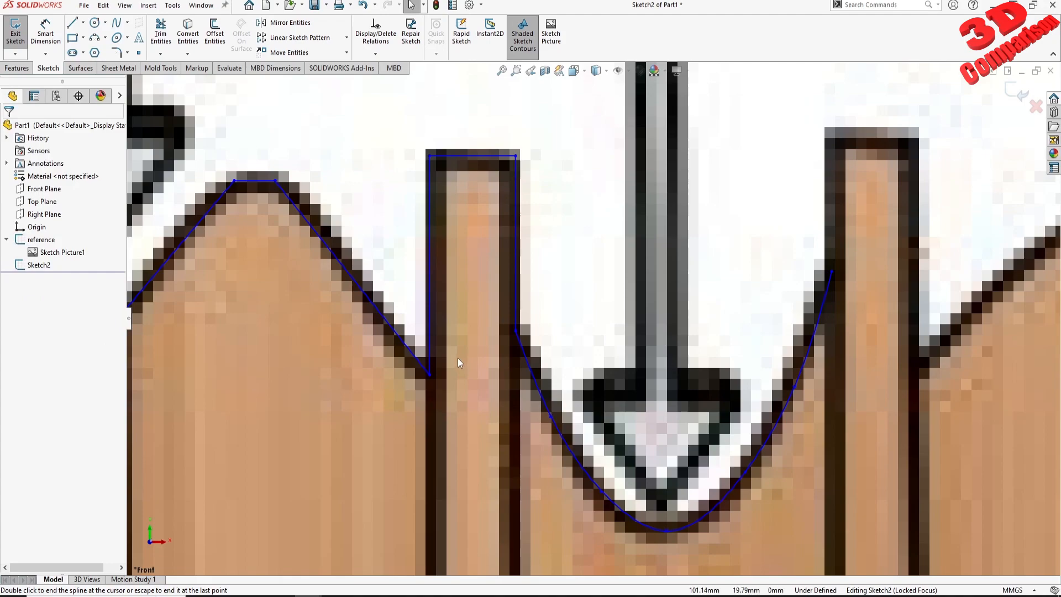
Step: Add a tangent relation between the cove spline's start and the first disc's vertical side line
{"action": "scroll", "coordinate": [528, 344], "scroll_direction": "down", "scroll_amount": 6}
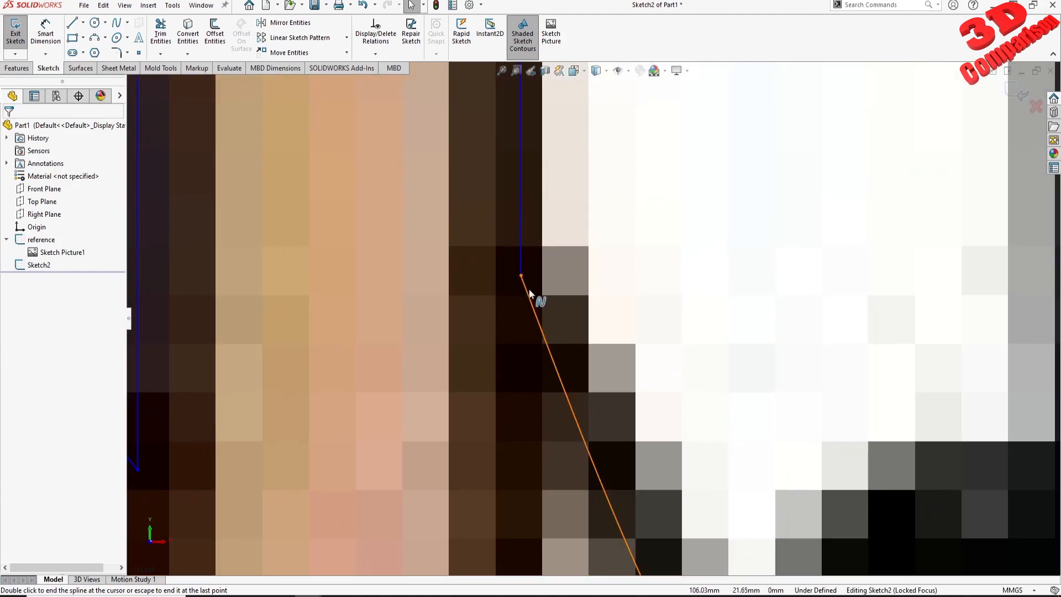
{"action": "left_click", "coordinate": [521, 257]}
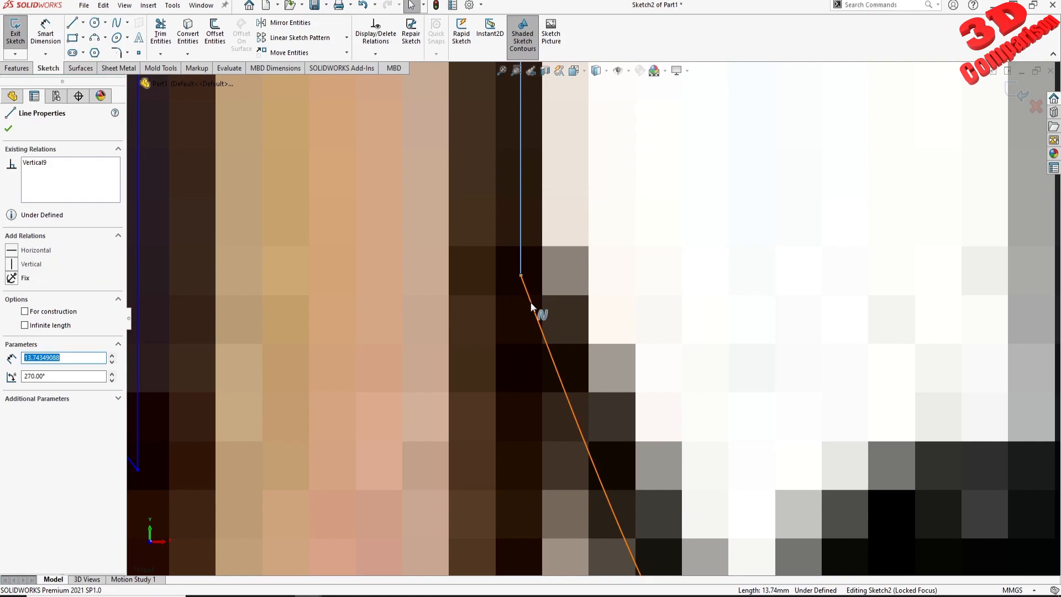
{"action": "left_click", "coordinate": [530, 301], "text": "ctrl"}
{"action": "left_click", "coordinate": [12, 329]}
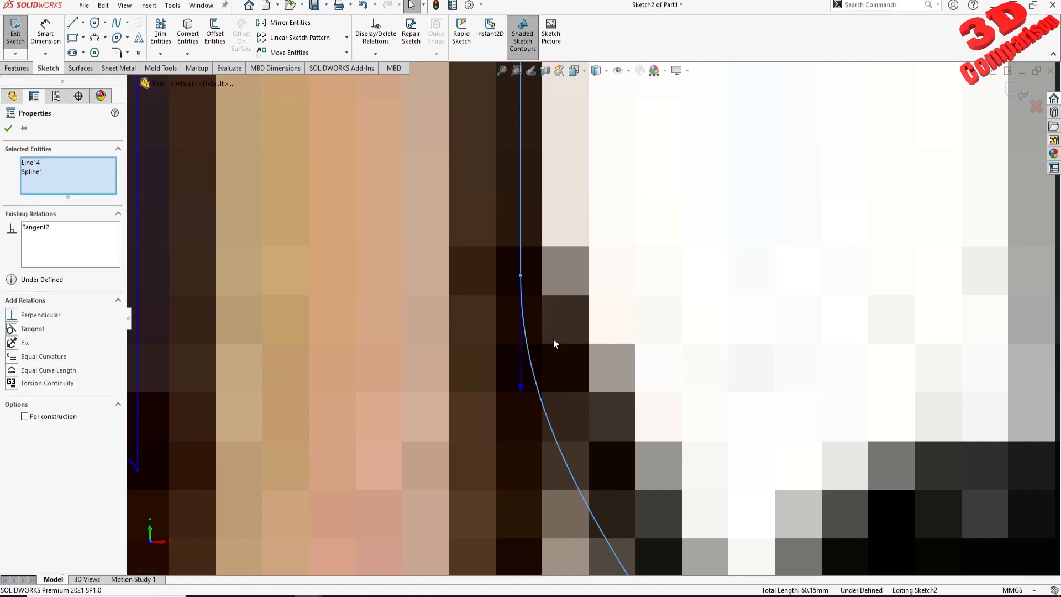
Step: Adjust the tangent handles at the cove spline's first and second points to fit the picture's dark edge
{"action": "left_click_drag", "start_coordinate": [519, 386], "coordinate": [532, 430]}
{"action": "left_click_drag", "start_coordinate": [535, 344], "coordinate": [542, 403]}
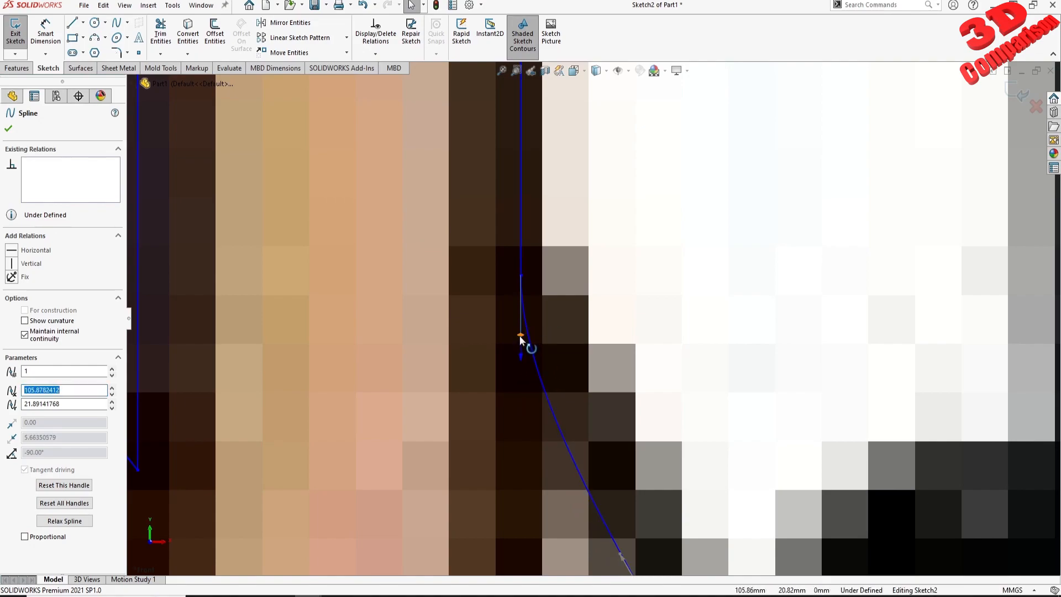
{"action": "scroll", "coordinate": [520, 341], "scroll_direction": "up", "scroll_amount": 3}
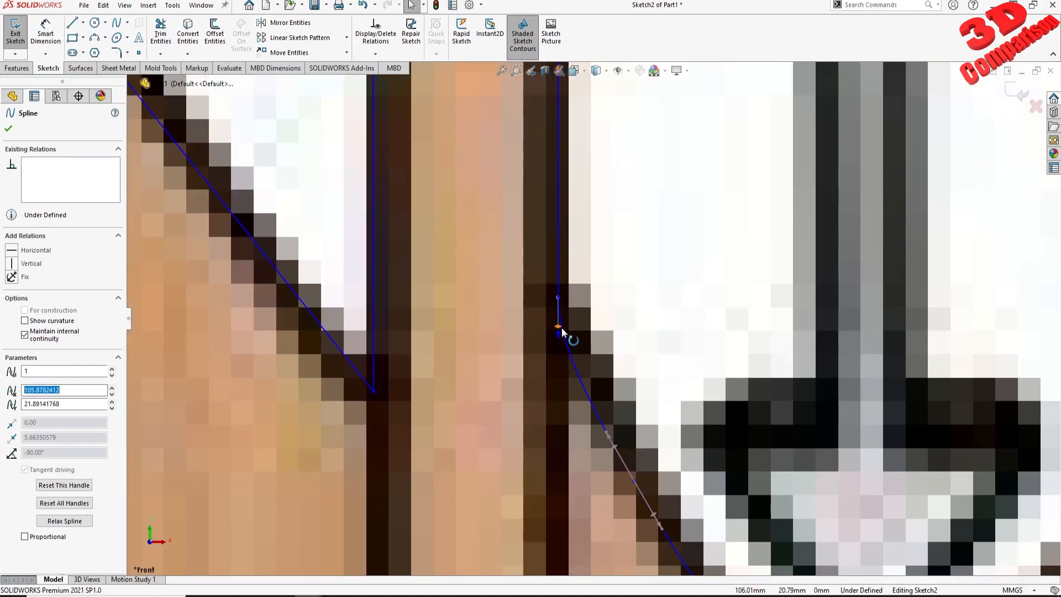
{"action": "scroll", "coordinate": [612, 436], "scroll_direction": "down", "scroll_amount": 2}
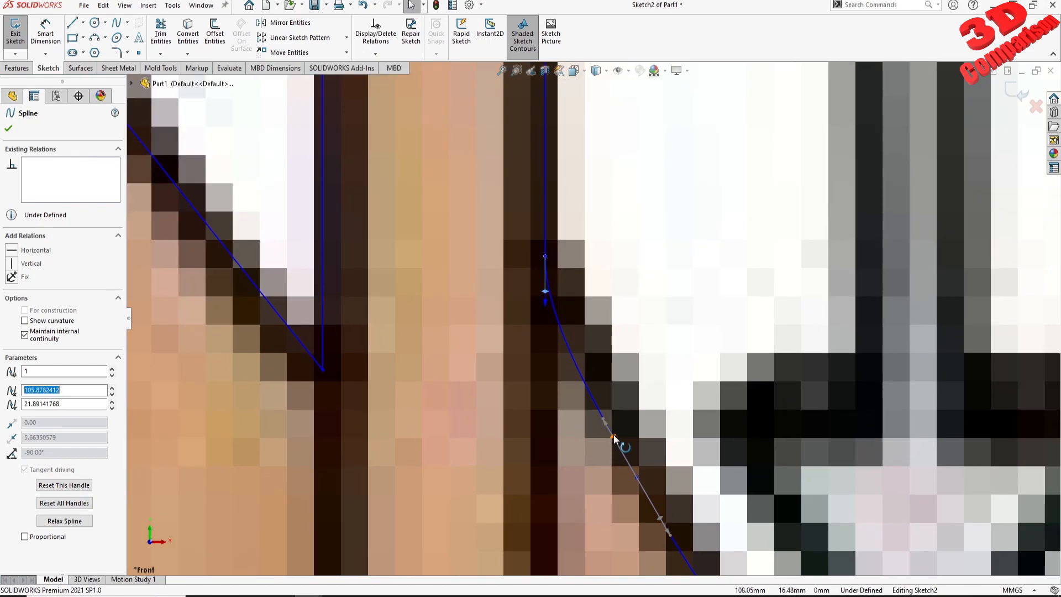
{"action": "left_click", "coordinate": [613, 437]}
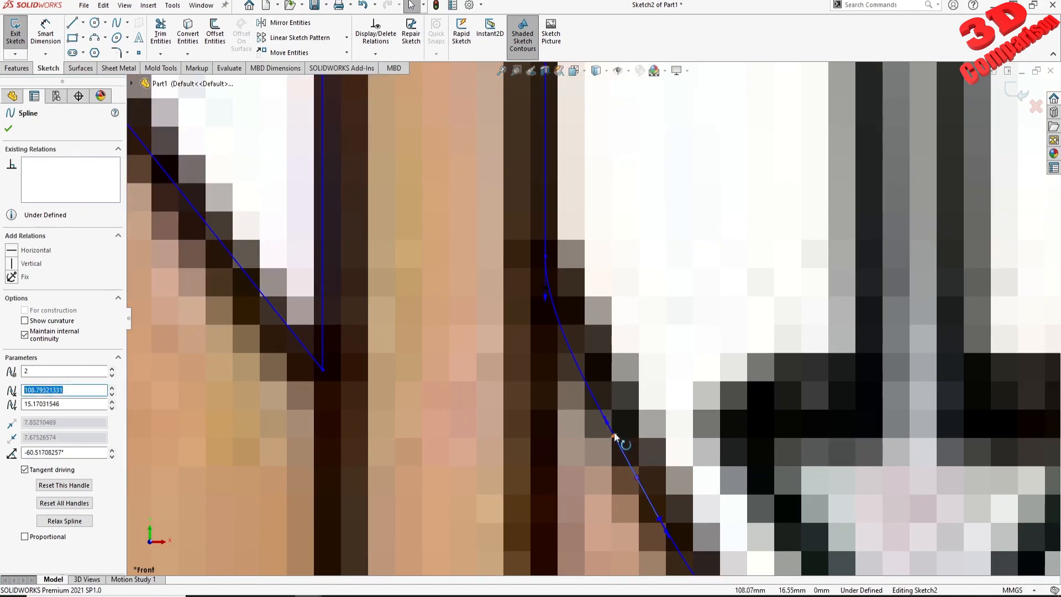
{"action": "mouse_move", "coordinate": [613, 436]}
{"action": "left_mouse_down"}
{"action": "mouse_move", "coordinate": [622, 442]}
{"action": "mouse_move", "coordinate": [608, 442]}
{"action": "mouse_move", "coordinate": [594, 402]}
{"action": "mouse_move", "coordinate": [608, 422]}
{"action": "mouse_move", "coordinate": [604, 412]}
{"action": "left_mouse_up"}
Step: Outline the second thin disc from the cove spline's end with its near side, its top edge, and a far side about 19 mm down
{"action": "scroll", "coordinate": [604, 412], "scroll_direction": "up", "scroll_amount": 8}
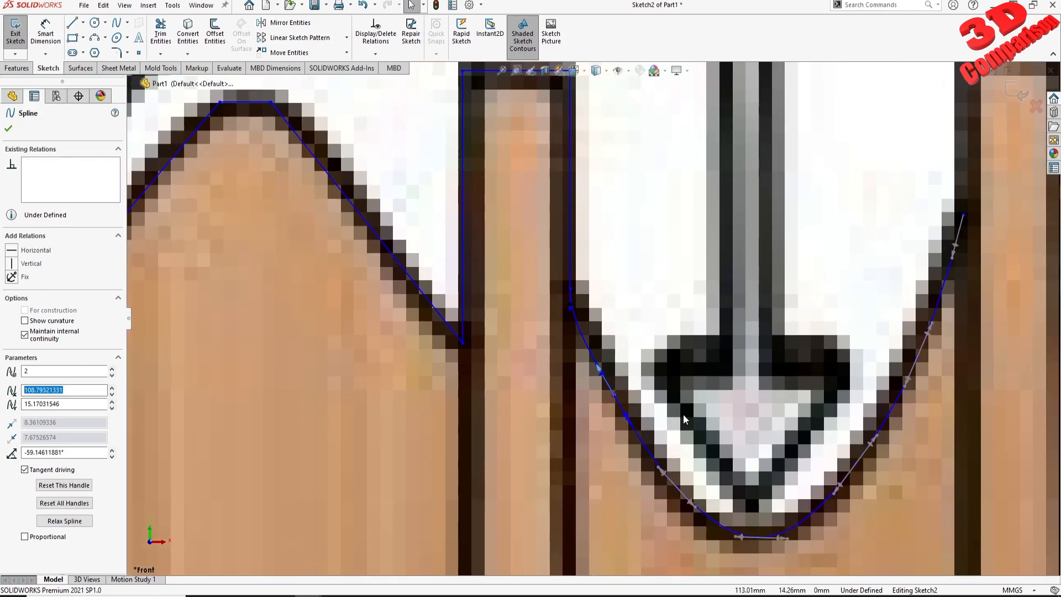
{"action": "scroll", "coordinate": [723, 385], "scroll_direction": "up", "scroll_amount": 3}
{"action": "scroll", "coordinate": [789, 287], "scroll_direction": "down", "scroll_amount": 6}
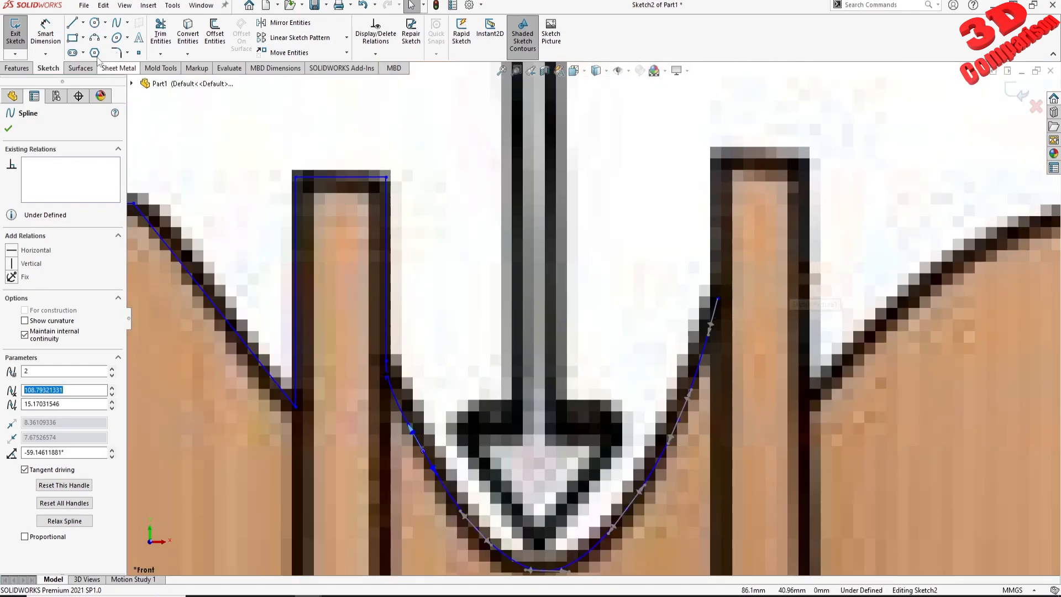
{"action": "left_click", "coordinate": [73, 24]}
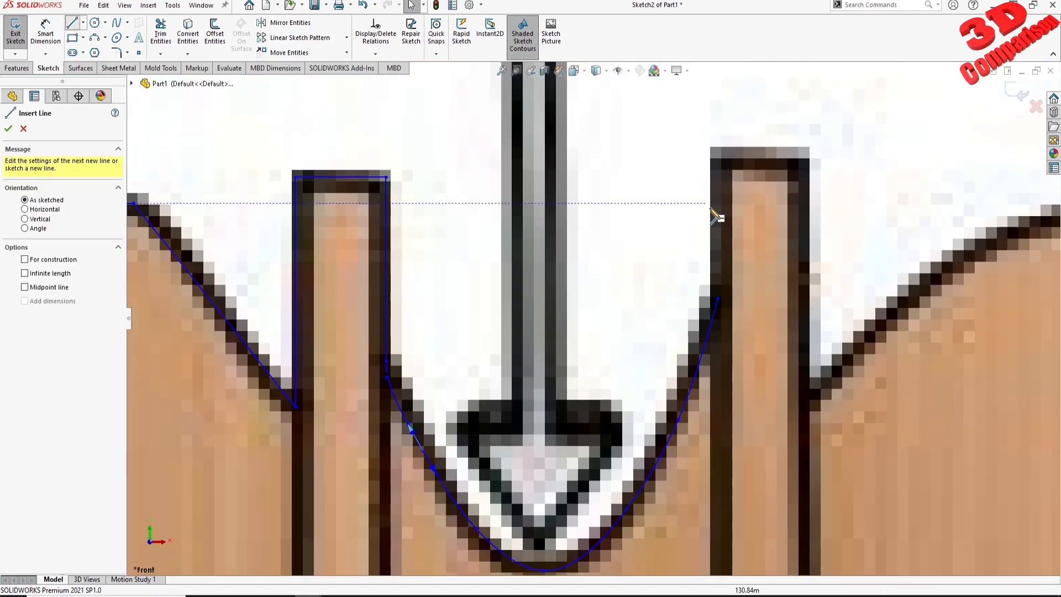
{"action": "left_click", "coordinate": [717, 299]}
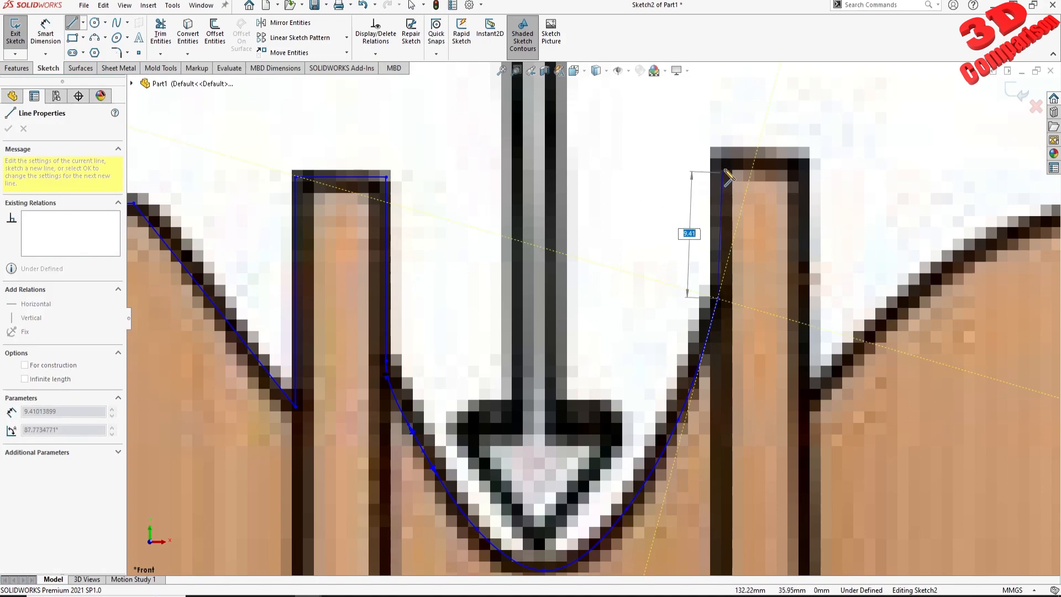
{"action": "left_click", "coordinate": [717, 152]}
{"action": "left_click", "coordinate": [805, 152]}
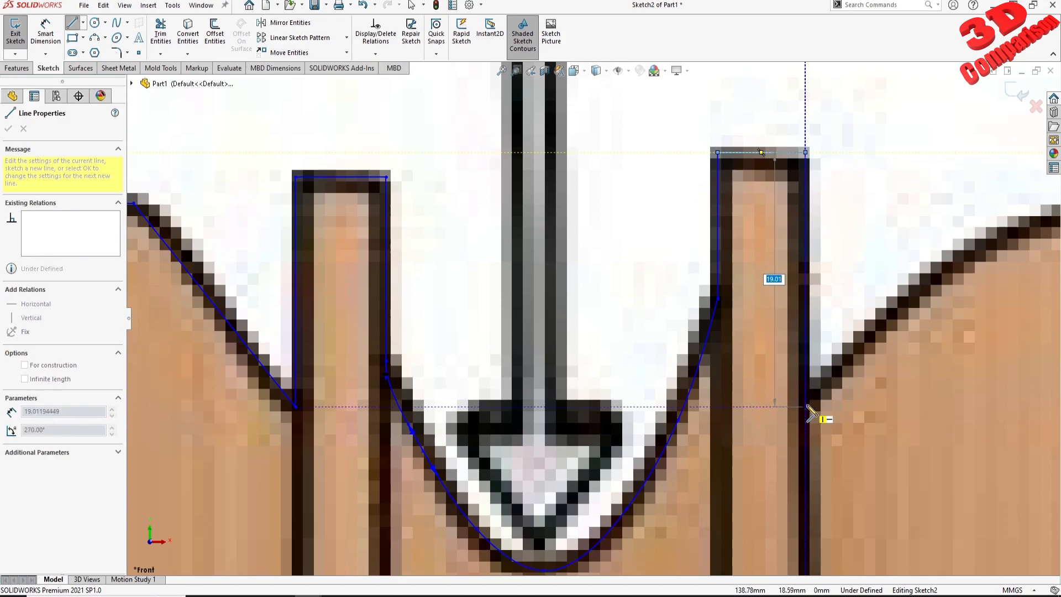
{"action": "left_click", "coordinate": [806, 406]}
{"action": "key", "text": "Escape"}
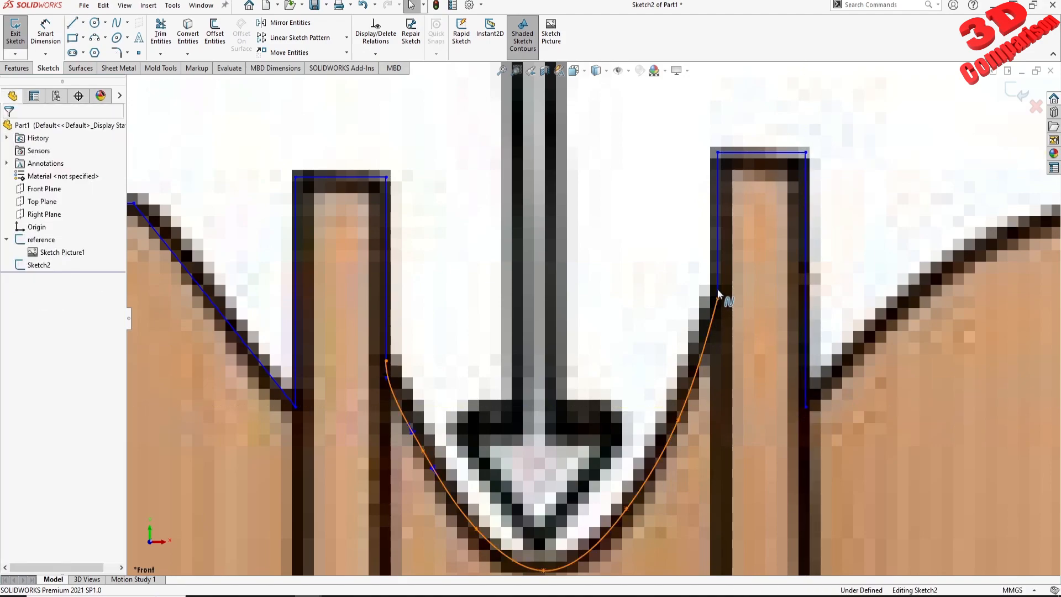
Step: Add a tangent relation between the cove spline's far end and the second disc's near side line
{"action": "left_click", "coordinate": [721, 284]}
{"action": "left_click", "coordinate": [718, 284], "text": "ctrl"}
{"action": "left_click", "coordinate": [25, 329]}
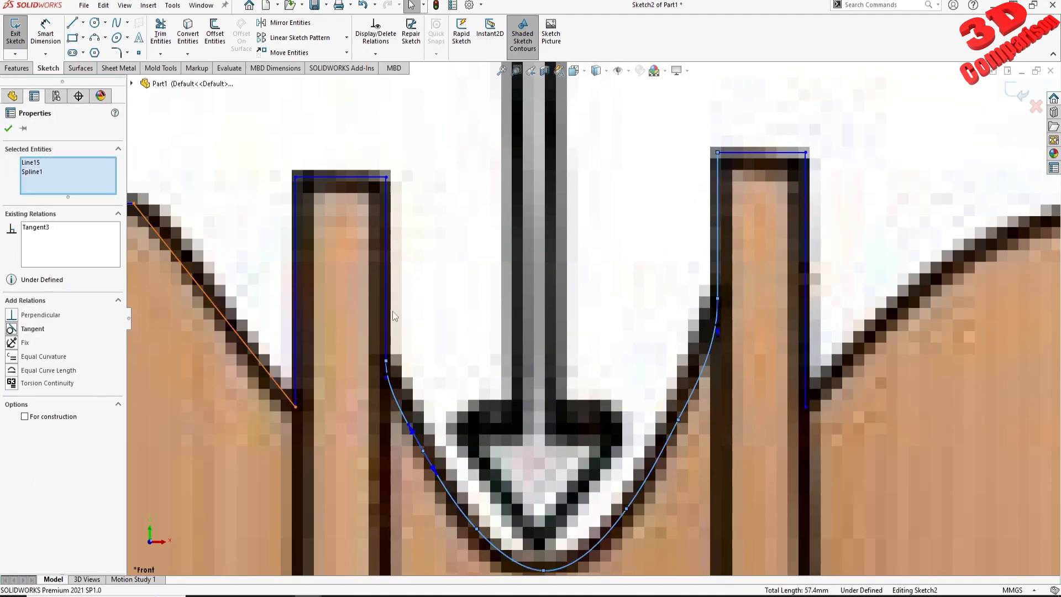
{"action": "left_click", "coordinate": [9, 131]}
Step: Trace the rounded bead after the second disc with a multi-point spline from the disc's lower end past the notch before the swell
{"action": "scroll", "coordinate": [699, 308], "scroll_direction": "up", "scroll_amount": 8}
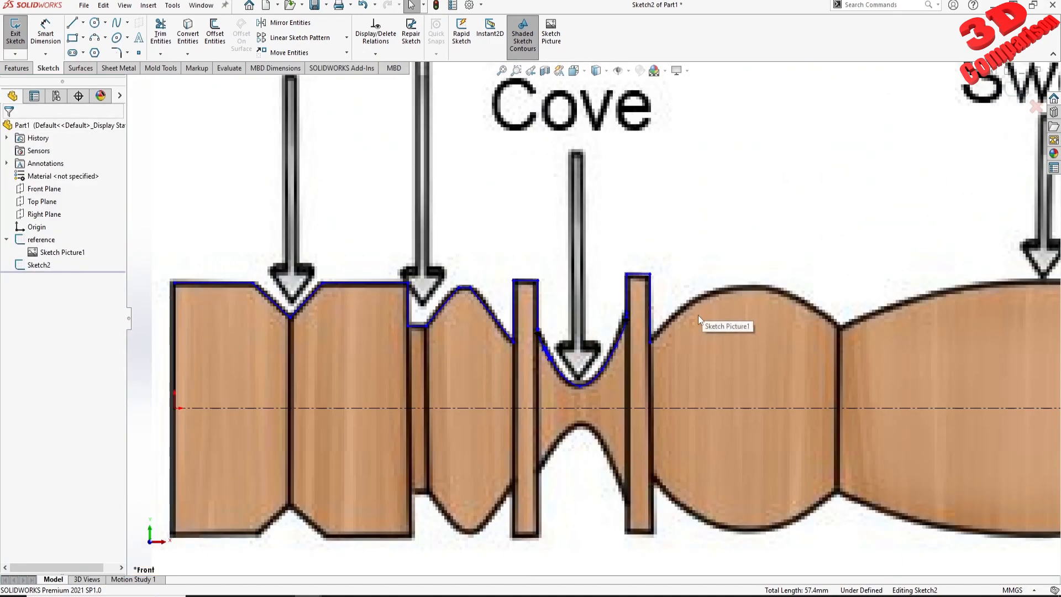
{"action": "scroll", "coordinate": [703, 313], "scroll_direction": "down", "scroll_amount": 4}
{"action": "scroll", "coordinate": [704, 313], "scroll_direction": "up", "scroll_amount": 2}
{"action": "scroll", "coordinate": [831, 290], "scroll_direction": "up", "scroll_amount": 2}
{"action": "scroll", "coordinate": [702, 309], "scroll_direction": "down", "scroll_amount": 6}
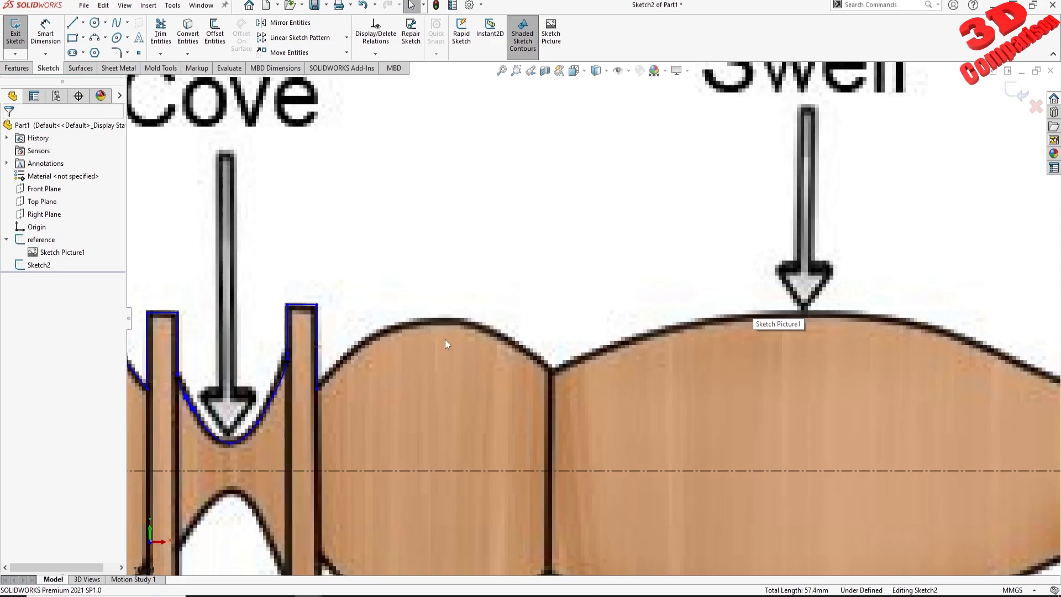
{"action": "left_click", "coordinate": [116, 23]}
{"action": "scroll", "coordinate": [442, 373], "scroll_direction": "down", "scroll_amount": 3}
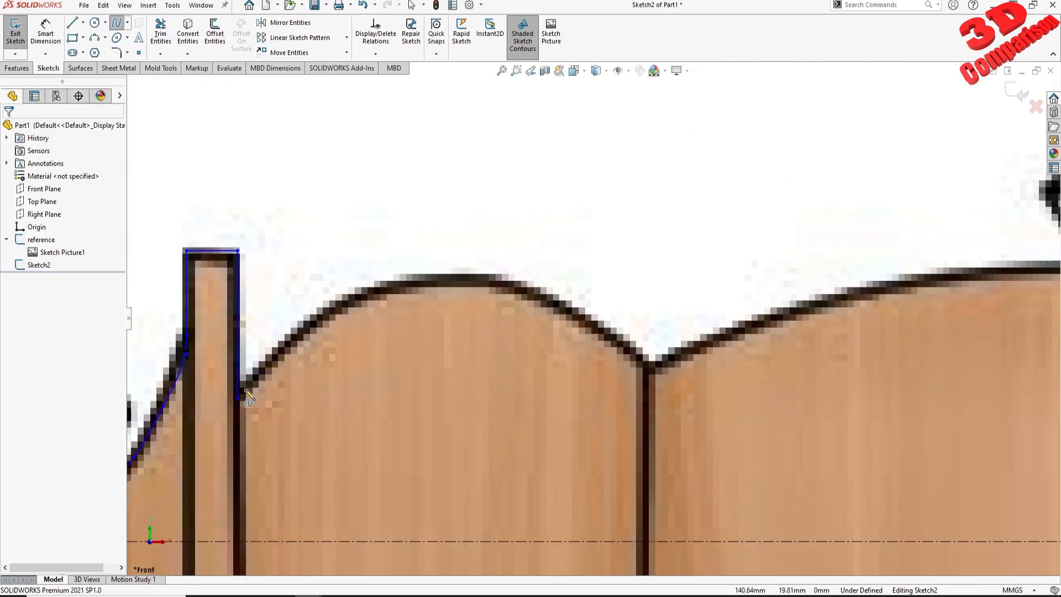
{"action": "left_click", "coordinate": [239, 398]}
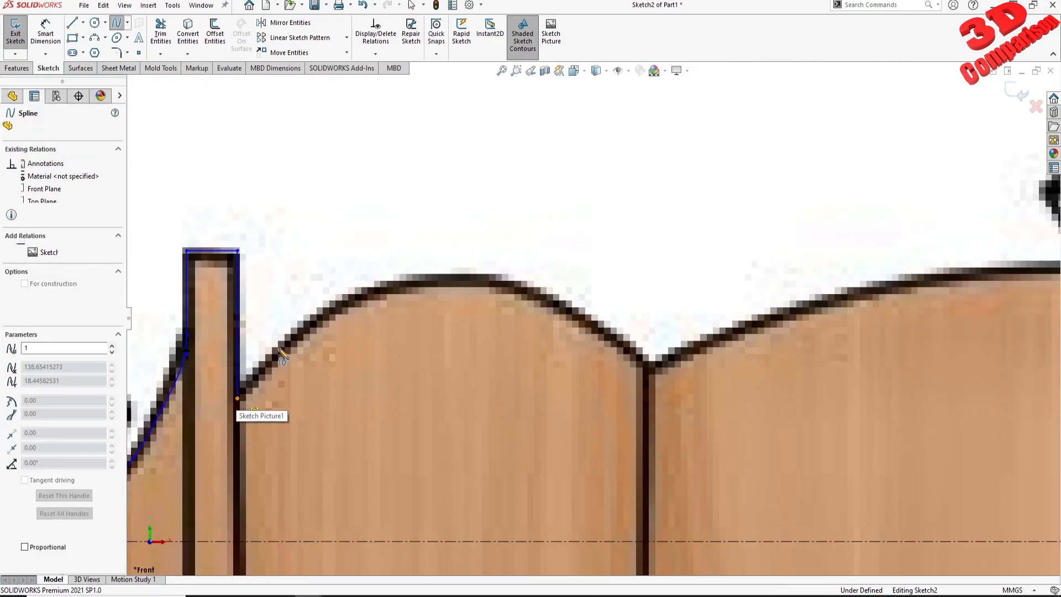
{"action": "left_click", "coordinate": [307, 333]}
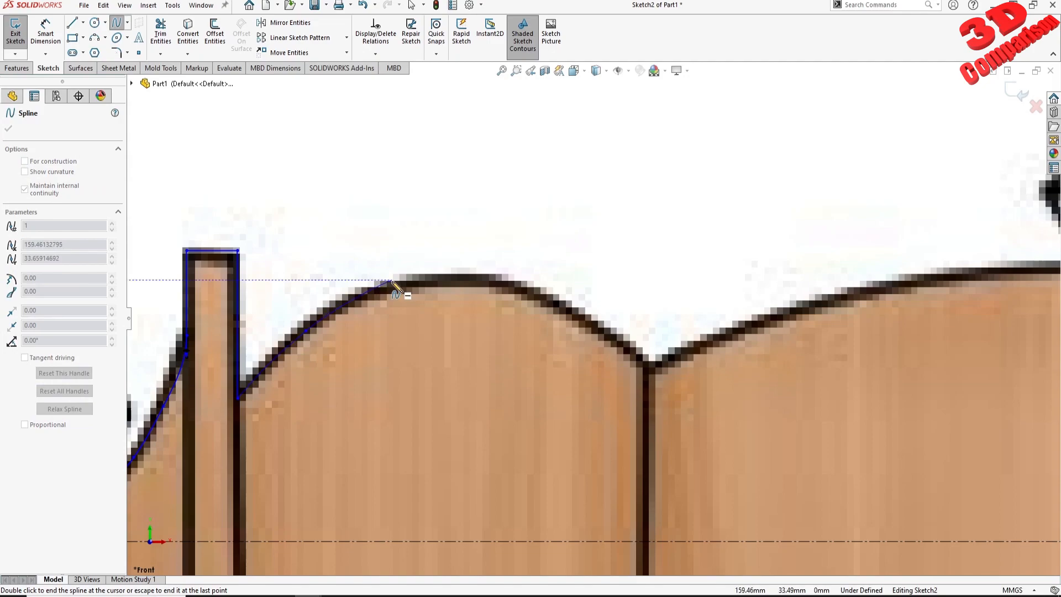
{"action": "left_click", "coordinate": [516, 285]}
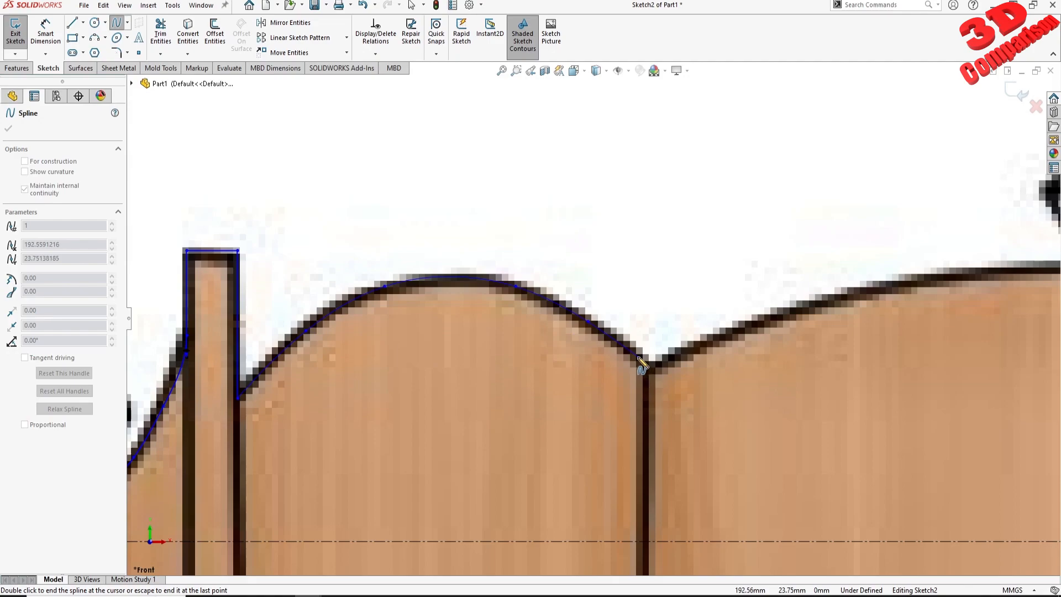
{"action": "left_click", "coordinate": [674, 358]}
Step: Continue the bead spline up the swell's rising edge and end it just before the swell's crest
{"action": "scroll", "coordinate": [789, 320], "scroll_direction": "up", "scroll_amount": 5}
{"action": "scroll", "coordinate": [848, 308], "scroll_direction": "down", "scroll_amount": 5}
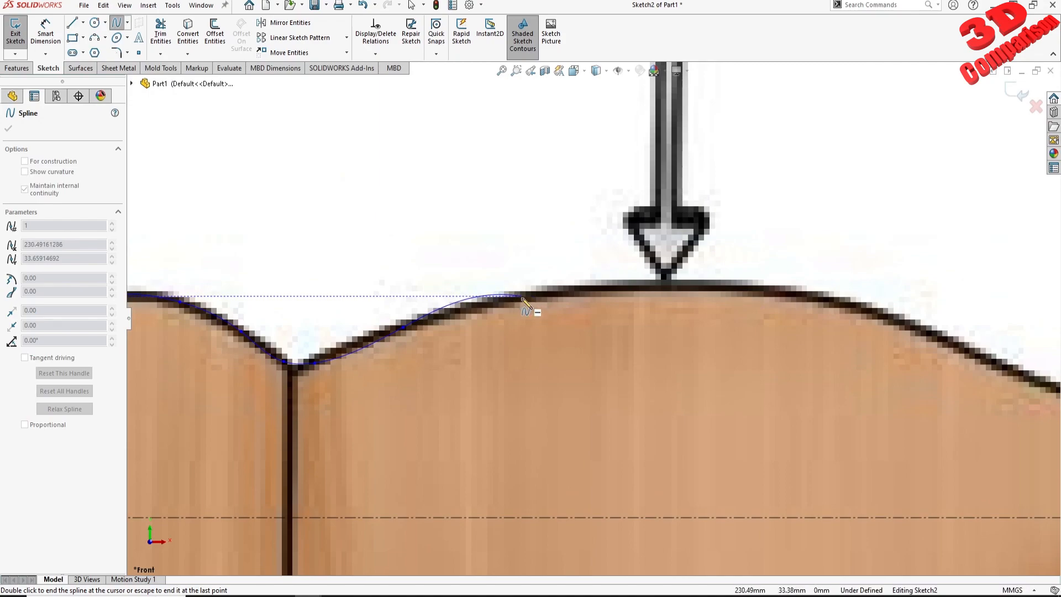
{"action": "scroll", "coordinate": [601, 291], "scroll_direction": "up", "scroll_amount": 5}
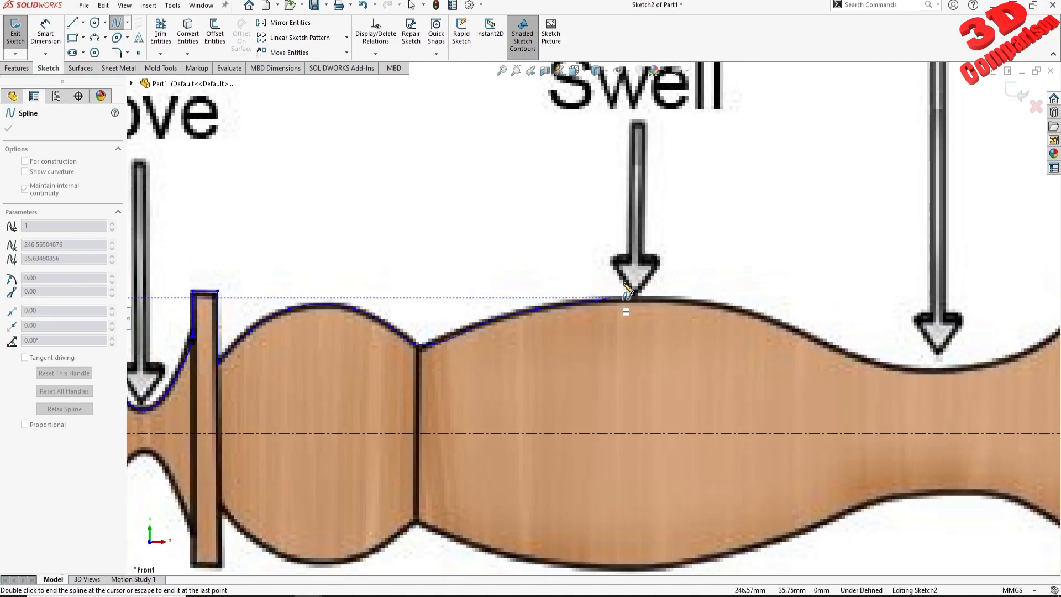
{"action": "scroll", "coordinate": [627, 310], "scroll_direction": "down", "scroll_amount": 2}
{"action": "scroll", "coordinate": [650, 300], "scroll_direction": "down", "scroll_amount": 3}
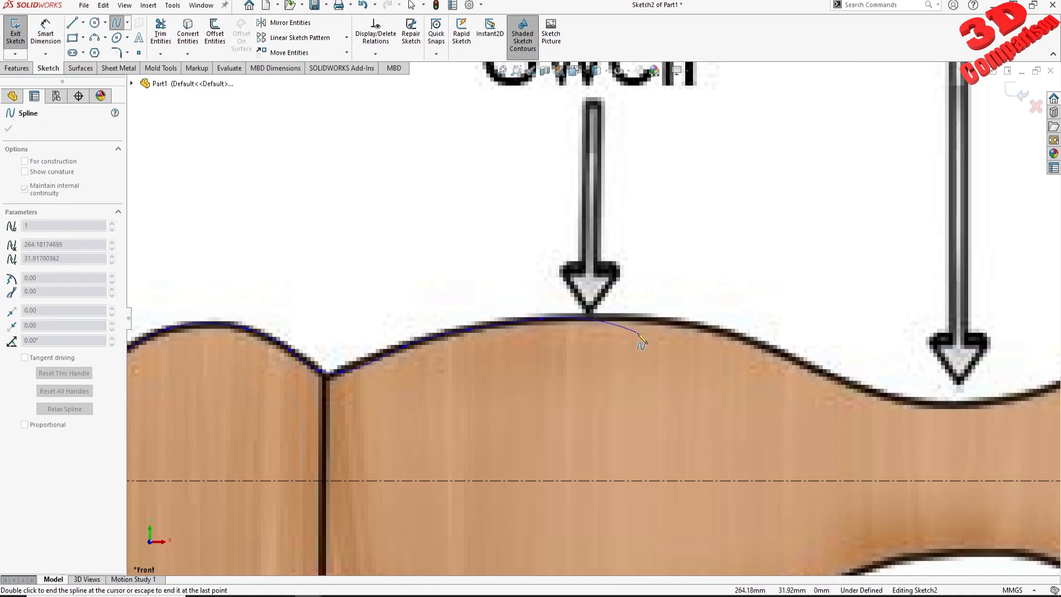
{"action": "key", "text": "Escape"}
Step: Draw a short horizontal line along the swell's crest, starting at the spline's end
{"action": "key", "text": "l"}
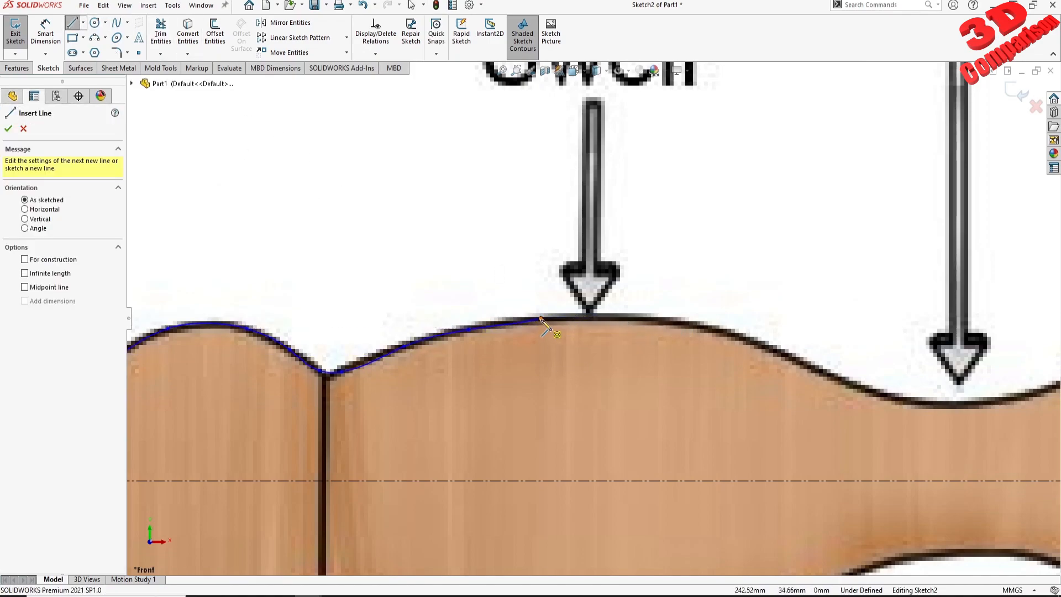
{"action": "left_click", "coordinate": [541, 319]}
{"action": "left_click", "coordinate": [633, 319]}
{"action": "key", "text": "Escape"}
Step: Make the bead-and-swell spline tangent to the horizontal crest line
{"action": "left_click", "coordinate": [542, 317]}
{"action": "left_click", "coordinate": [528, 319], "text": "ctrl"}
{"action": "left_click", "coordinate": [11, 329]}
{"action": "key", "text": "Escape"}
Step: Start a multi-point spline at the crest line's far end and trace the swell's falling edge down to the narrow neck
{"action": "scroll", "coordinate": [544, 318], "scroll_direction": "down", "scroll_amount": 5}
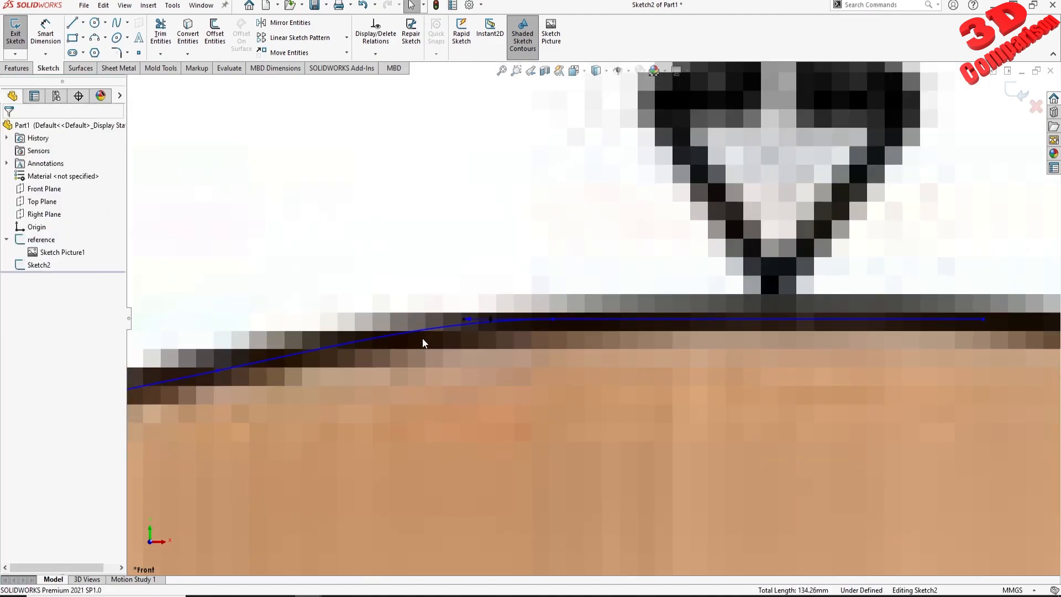
{"action": "scroll", "coordinate": [552, 327], "scroll_direction": "up", "scroll_amount": 5}
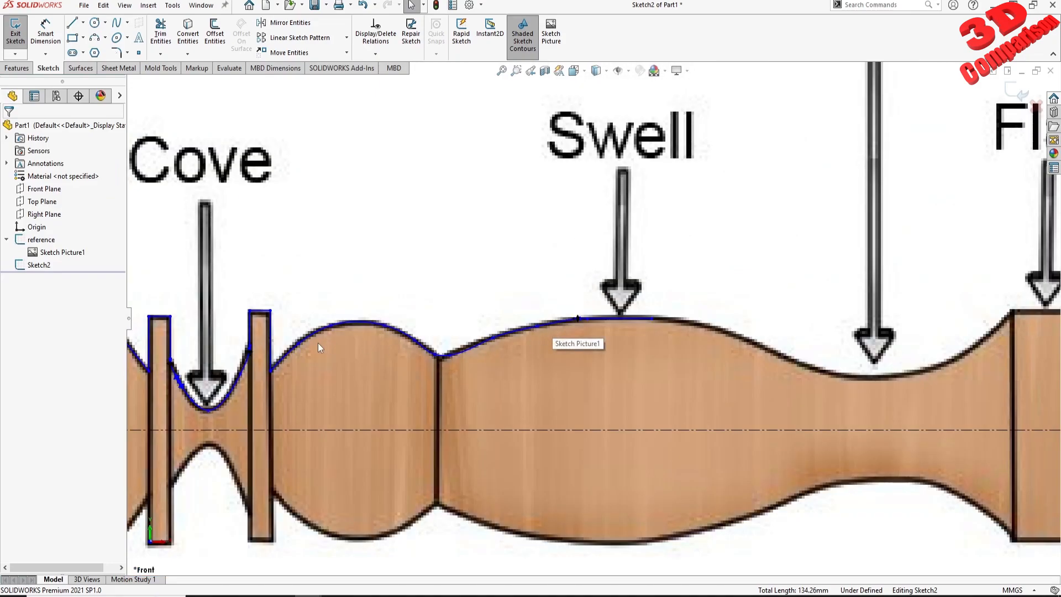
{"action": "scroll", "coordinate": [264, 401], "scroll_direction": "down", "scroll_amount": 6}
{"action": "scroll", "coordinate": [275, 426], "scroll_direction": "up", "scroll_amount": 5}
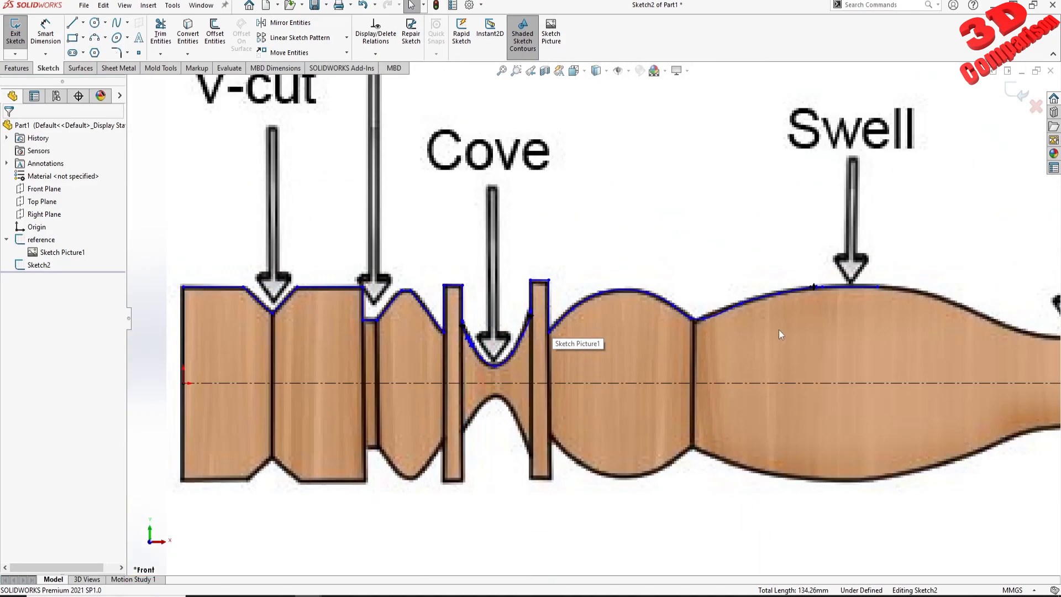
{"action": "middle_click_drag", "start_coordinate": [767, 334], "coordinate": [530, 334], "text": "ctrl"}
{"action": "scroll", "coordinate": [603, 311], "scroll_direction": "down", "scroll_amount": 5}
{"action": "left_click", "coordinate": [116, 22]}
{"action": "left_click", "coordinate": [320, 276]}
{"action": "left_click", "coordinate": [397, 290]}
{"action": "left_click", "coordinate": [496, 320]}
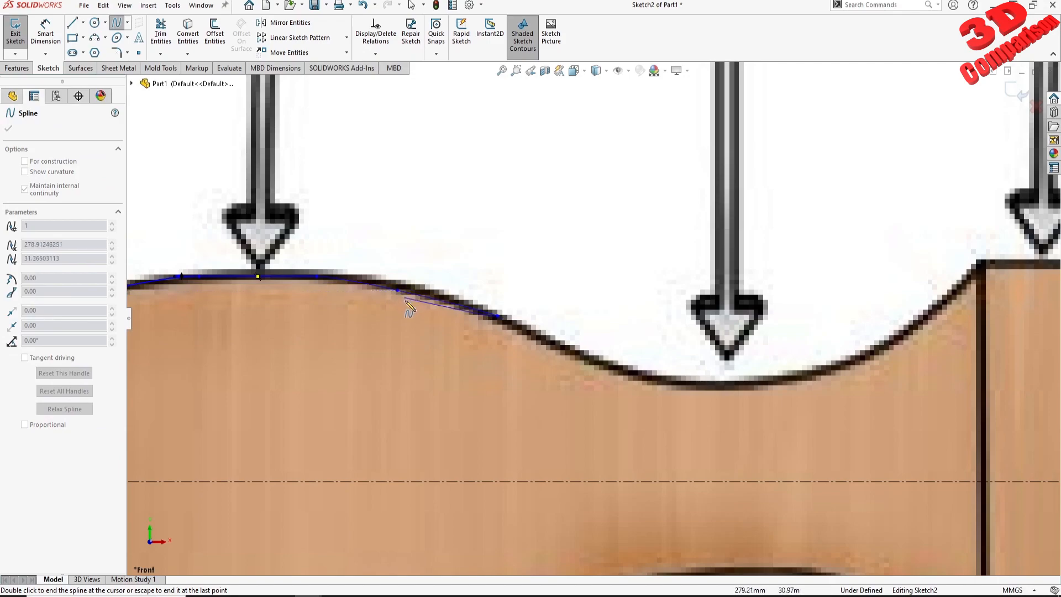
{"action": "left_click", "coordinate": [577, 353]}
{"action": "left_click", "coordinate": [663, 379]}
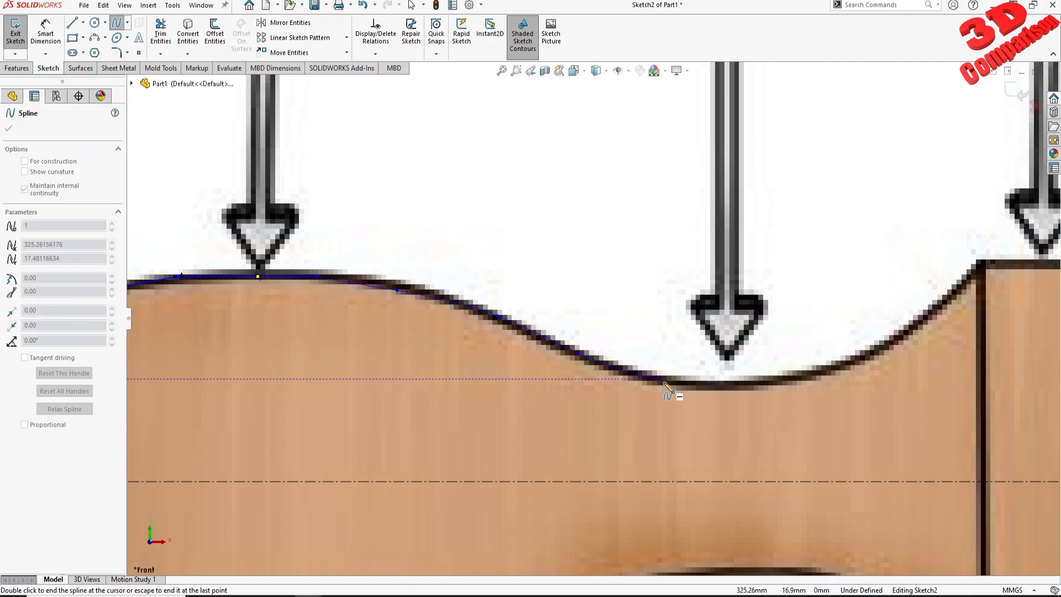
Step: Continue the spline from the neck up the rising curve and end it at the near top corner of the Flat section
{"action": "left_click", "coordinate": [848, 370]}
{"action": "left_click", "coordinate": [934, 327]}
{"action": "scroll", "coordinate": [939, 331], "scroll_direction": "up", "scroll_amount": 5}
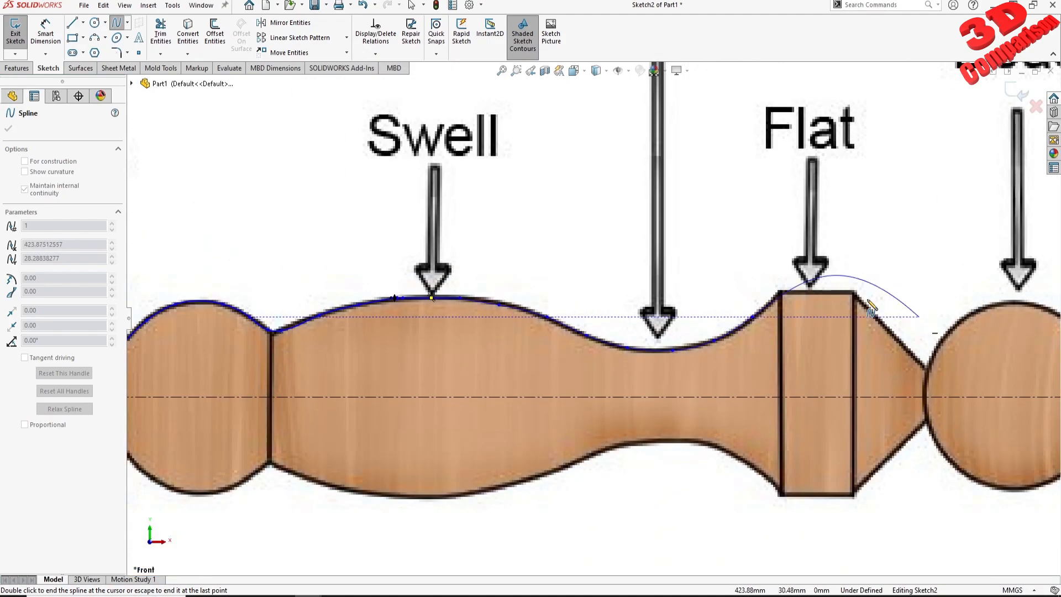
{"action": "scroll", "coordinate": [718, 308], "scroll_direction": "down", "scroll_amount": 8}
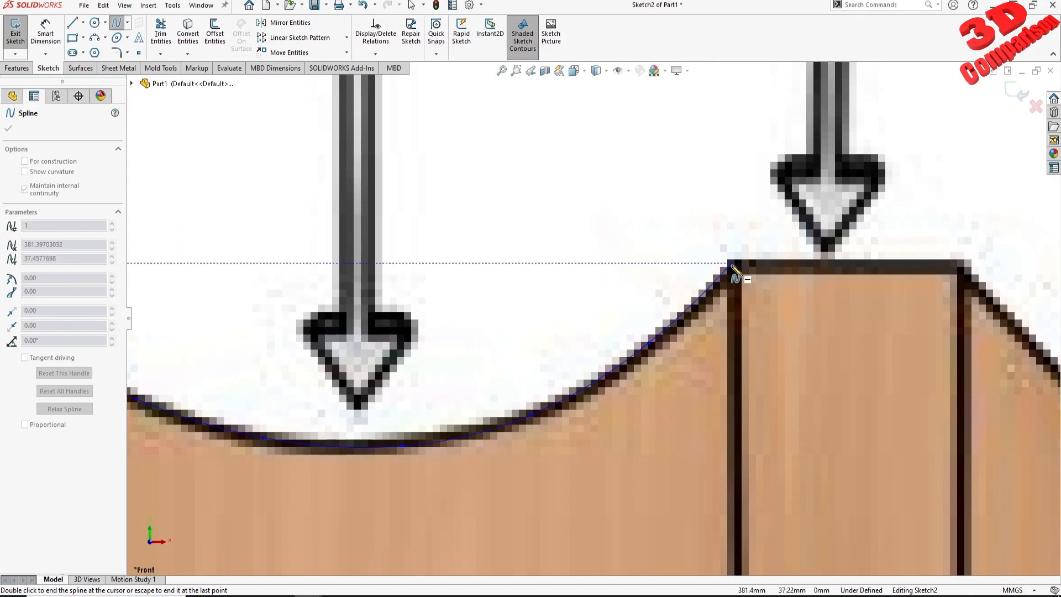
{"action": "double_click", "coordinate": [735, 270]}
Step: Move the second point of the swell's falling spline up onto the picture's dark edge
{"action": "scroll", "coordinate": [487, 304], "scroll_direction": "up", "scroll_amount": 6}
{"action": "scroll", "coordinate": [326, 320], "scroll_direction": "down", "scroll_amount": 8}
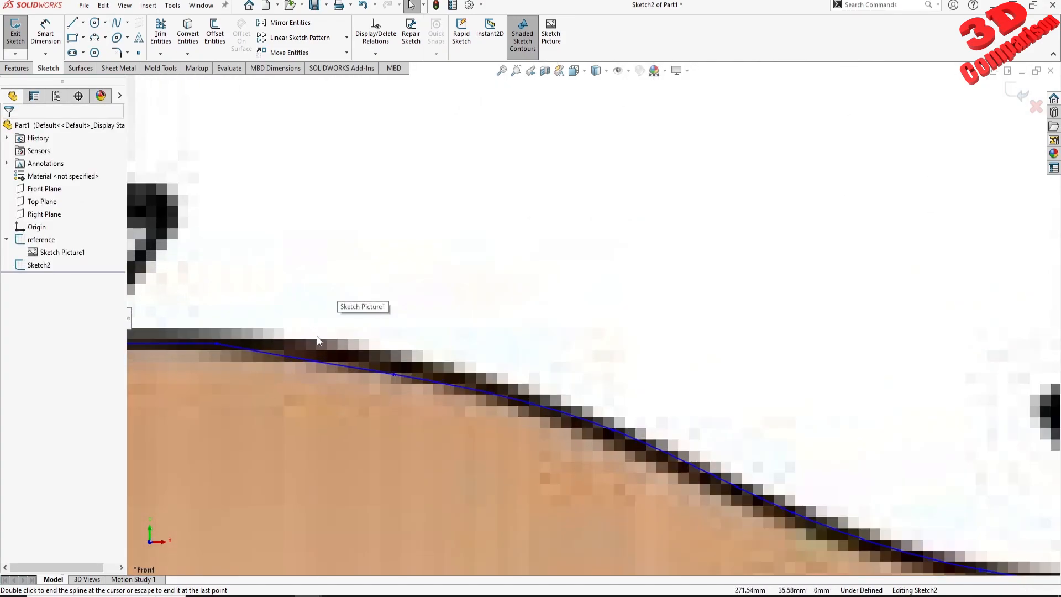
{"action": "left_click_drag", "start_coordinate": [394, 373], "coordinate": [405, 366]}
Step: Add a tangent relation between the swell's falling spline and the horizontal crest line
{"action": "left_click", "coordinate": [247, 343]}
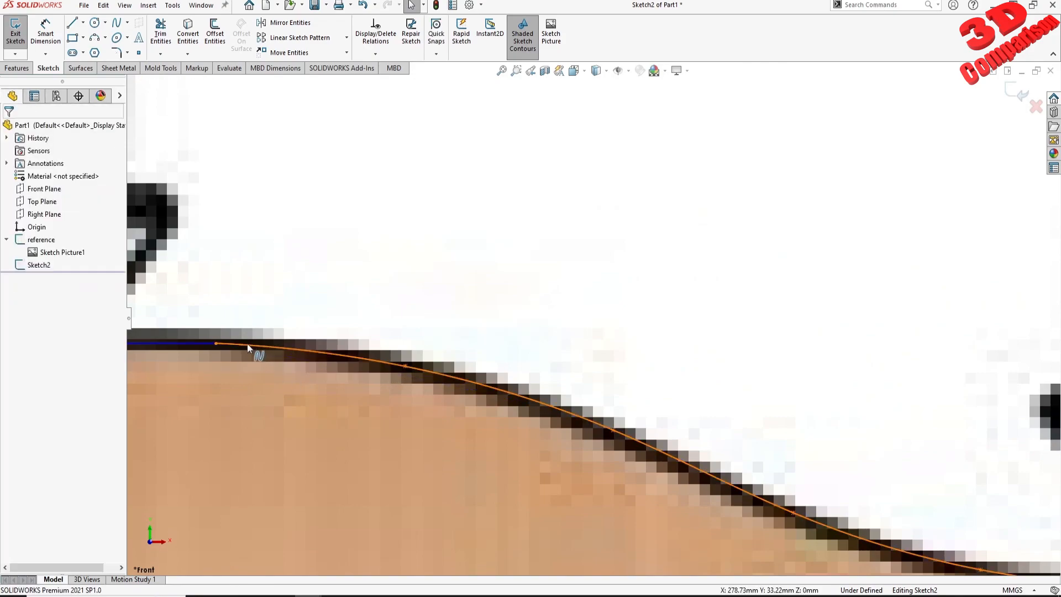
{"action": "left_click", "coordinate": [194, 344], "text": "ctrl"}
{"action": "left_click", "coordinate": [11, 330]}
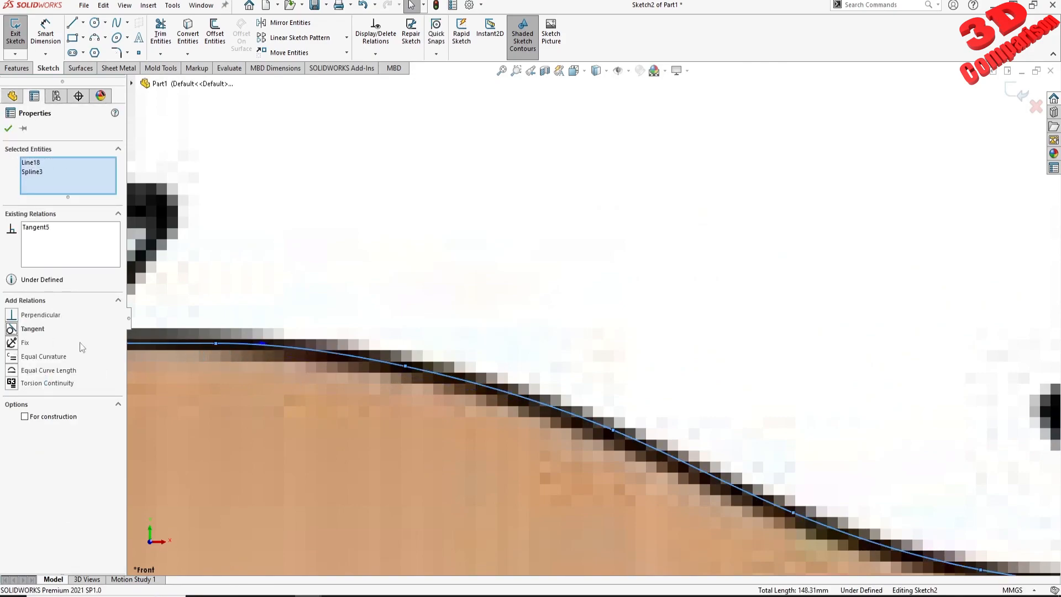
{"action": "left_click", "coordinate": [9, 128]}
{"action": "scroll", "coordinate": [742, 316], "scroll_direction": "up", "scroll_amount": 5}
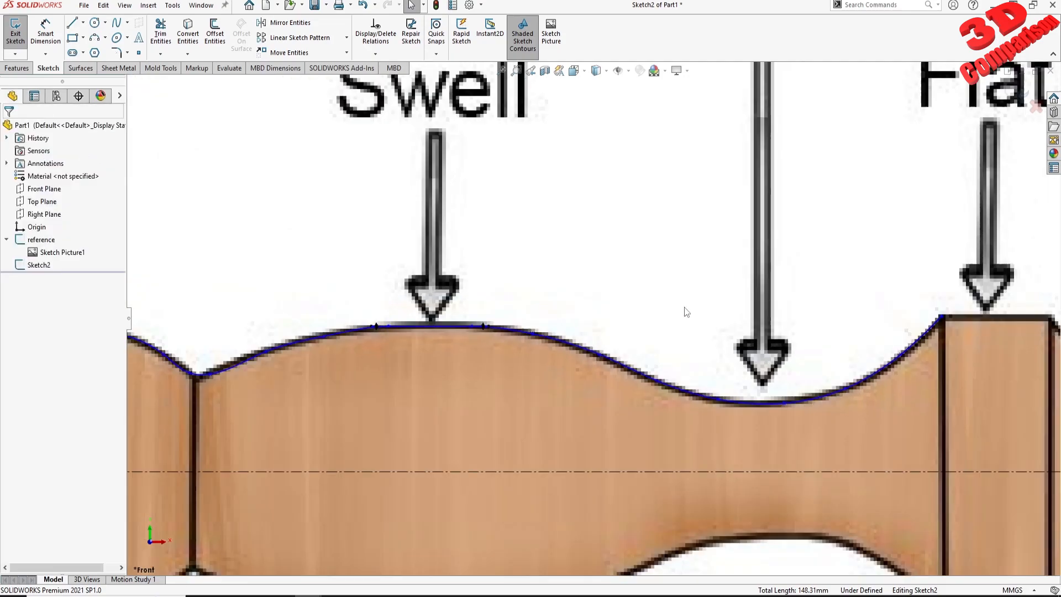
Step: Draw a horizontal line across the top of the Flat section and a sloping line down its taper to the bead's edge
{"action": "scroll", "coordinate": [742, 316], "scroll_direction": "down", "scroll_amount": 4}
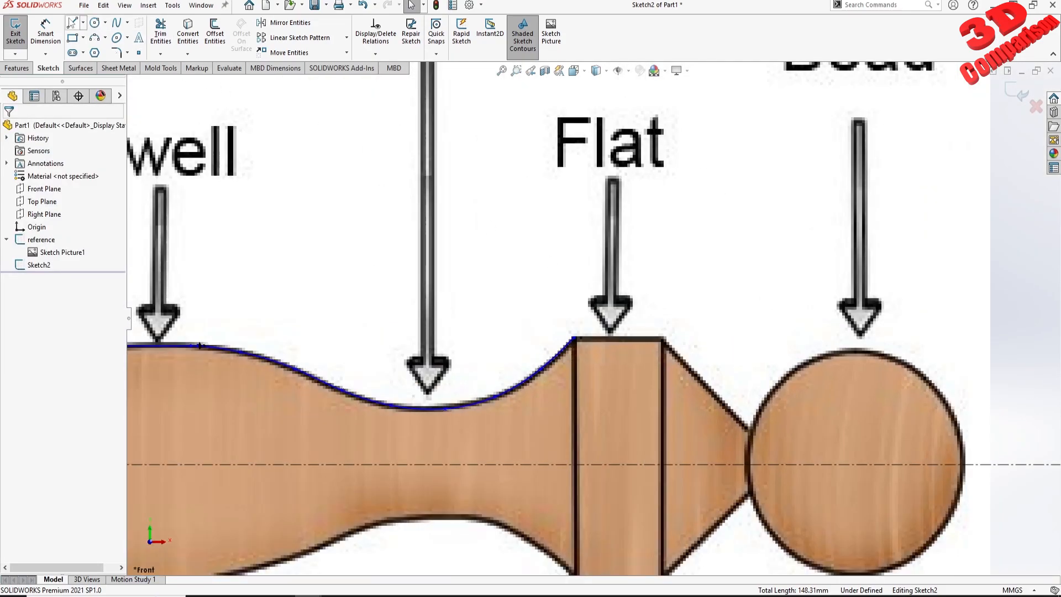
{"action": "key", "text": "l"}
{"action": "scroll", "coordinate": [741, 363], "scroll_direction": "down", "scroll_amount": 4}
{"action": "left_click", "coordinate": [360, 310]}
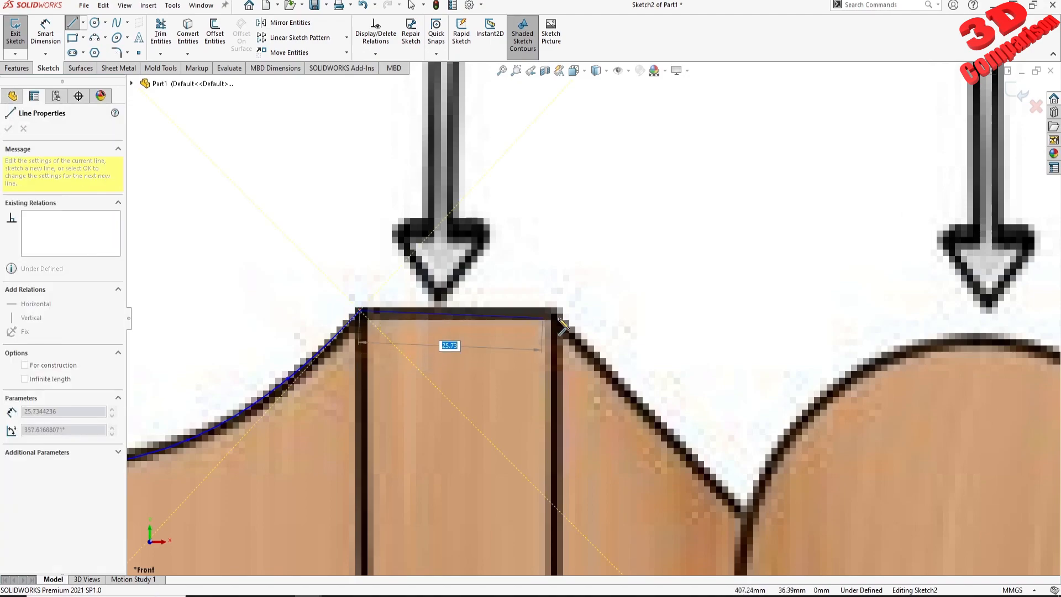
{"action": "left_click", "coordinate": [550, 311]}
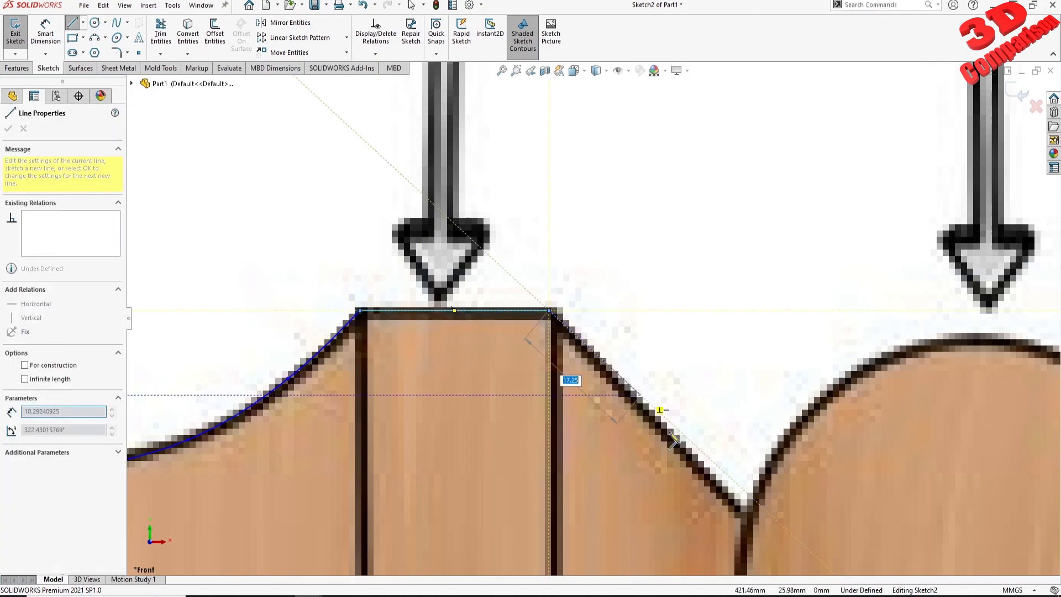
{"action": "left_click", "coordinate": [746, 520]}
{"action": "key", "text": "Escape"}
{"action": "scroll", "coordinate": [770, 502], "scroll_direction": "up", "scroll_amount": 6}
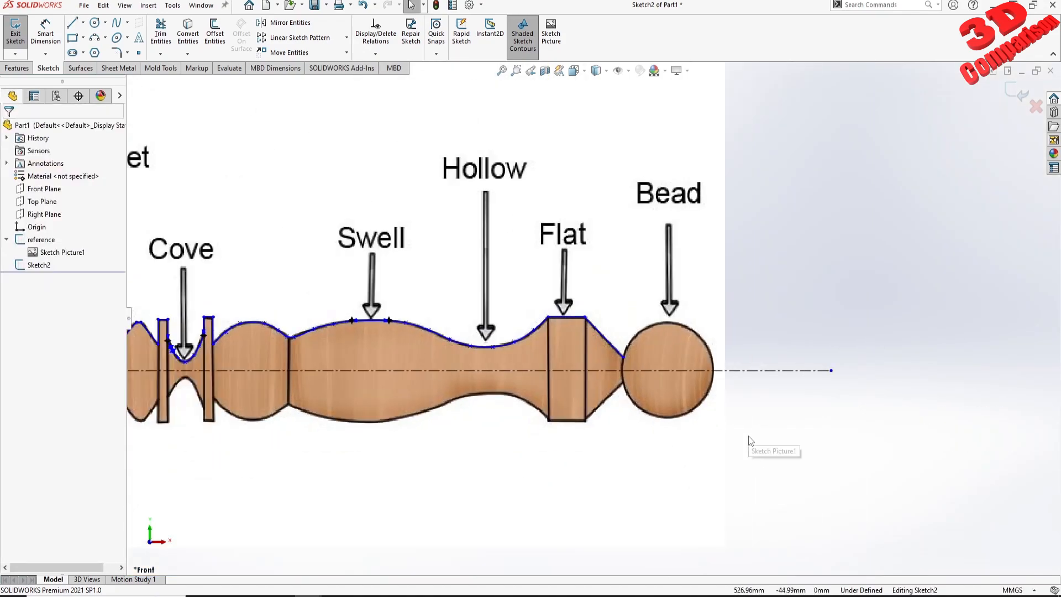
Step: Draw a circle about 67 mm in diameter centred on the axis to trace the bead's outline
{"action": "scroll", "coordinate": [717, 353], "scroll_direction": "down", "scroll_amount": 3}
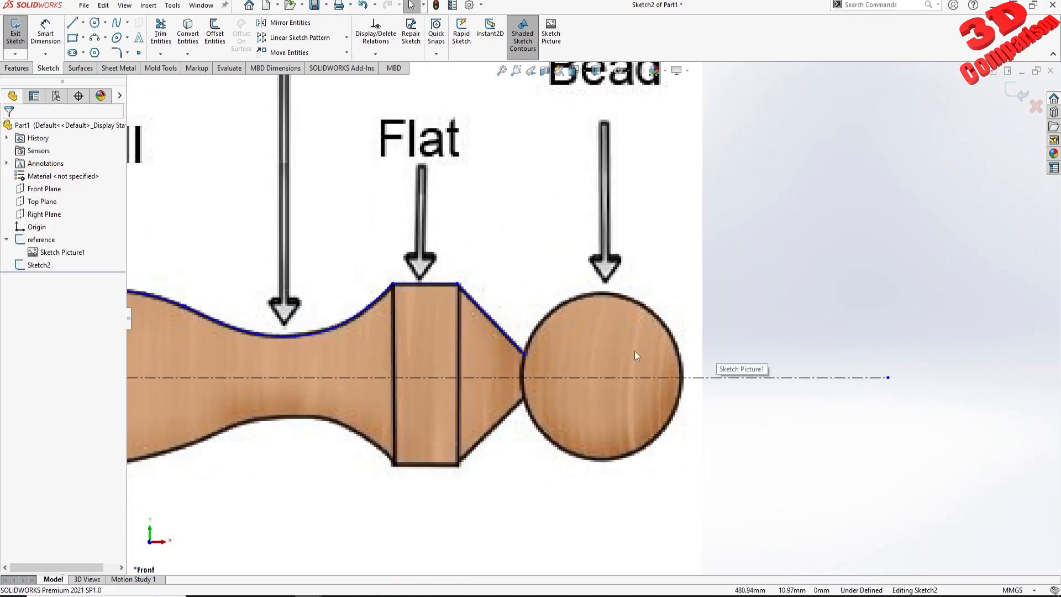
{"action": "scroll", "coordinate": [630, 348], "scroll_direction": "down", "scroll_amount": 2}
{"action": "left_click", "coordinate": [94, 22]}
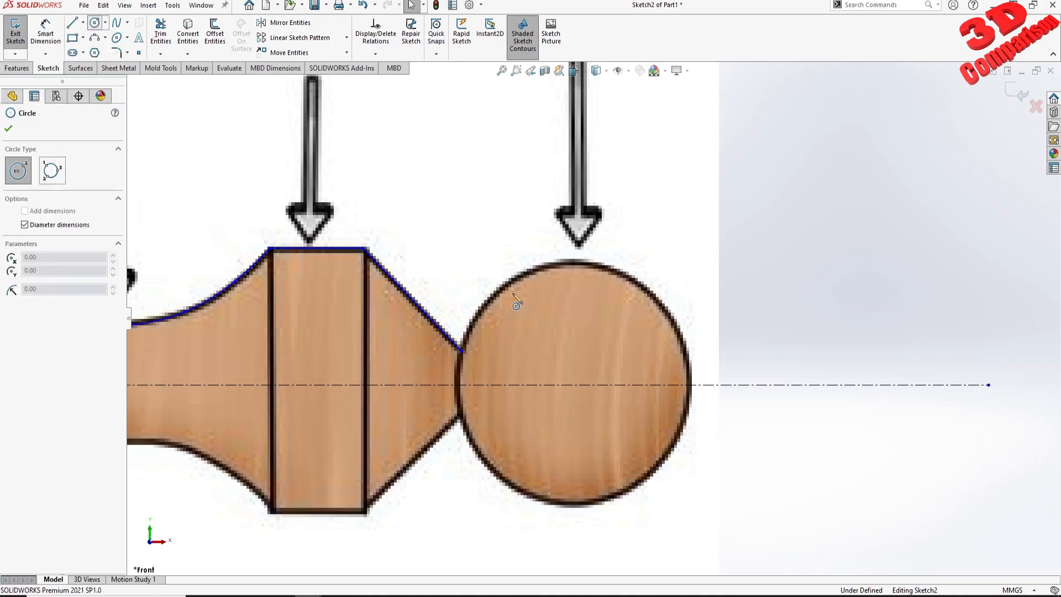
{"action": "left_click", "coordinate": [580, 386]}
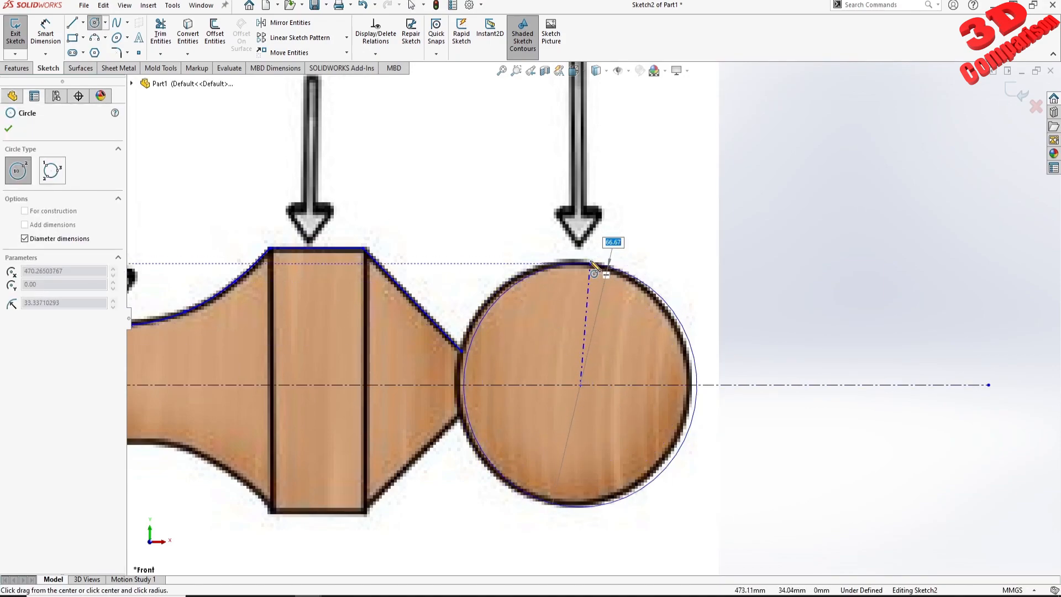
{"action": "left_click", "coordinate": [591, 264]}
{"action": "key", "text": "Escape"}
Step: Resize the bead circle to about 67.3 mm in diameter and shift its centre along the axis to match the picture
{"action": "left_click", "coordinate": [579, 384]}
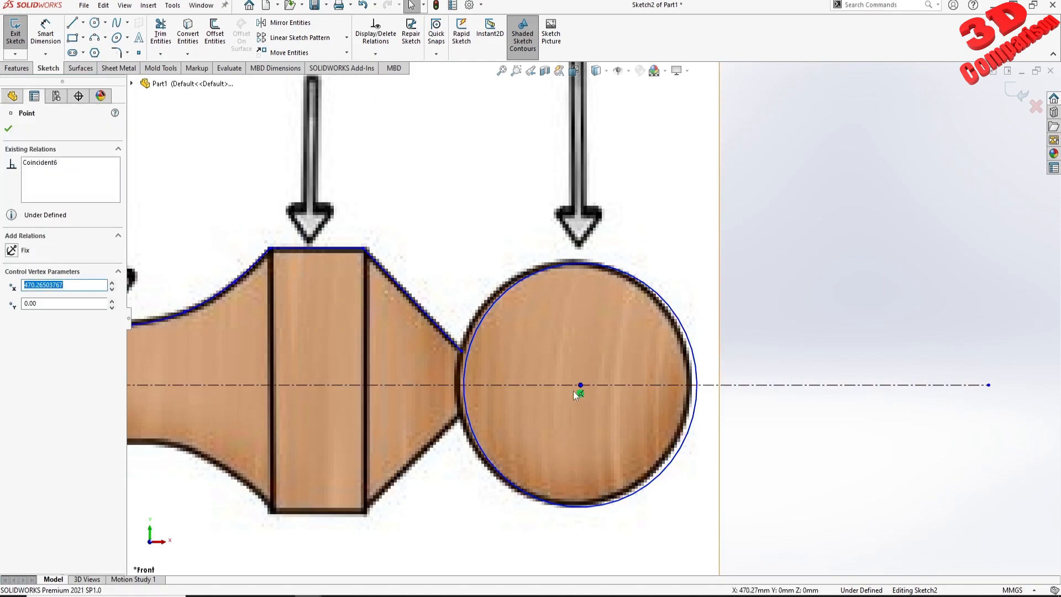
{"action": "key", "text": "Escape"}
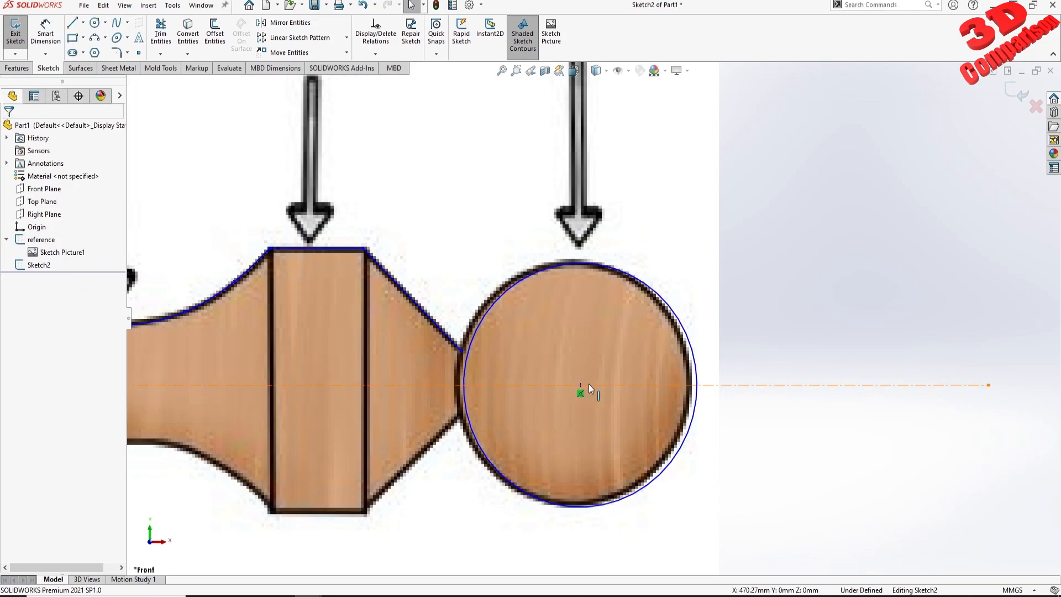
{"action": "scroll", "coordinate": [588, 383], "scroll_direction": "down", "scroll_amount": 2}
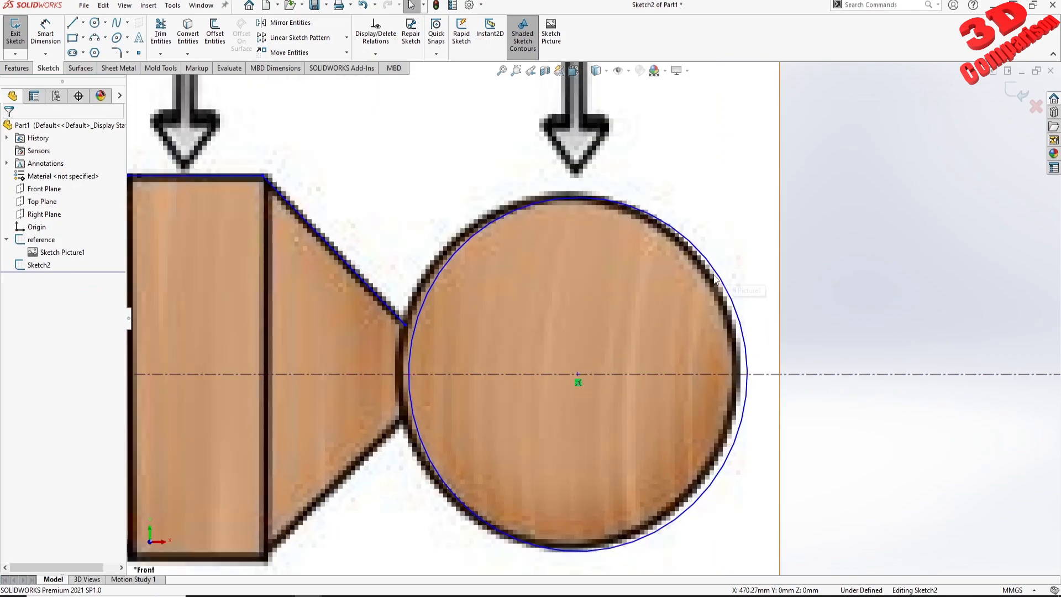
{"action": "mouse_move", "coordinate": [715, 274]}
{"action": "left_mouse_down"}
{"action": "mouse_move", "coordinate": [696, 281]}
{"action": "mouse_move", "coordinate": [748, 265]}
{"action": "mouse_move", "coordinate": [690, 301]}
{"action": "mouse_move", "coordinate": [715, 284]}
{"action": "left_mouse_up"}
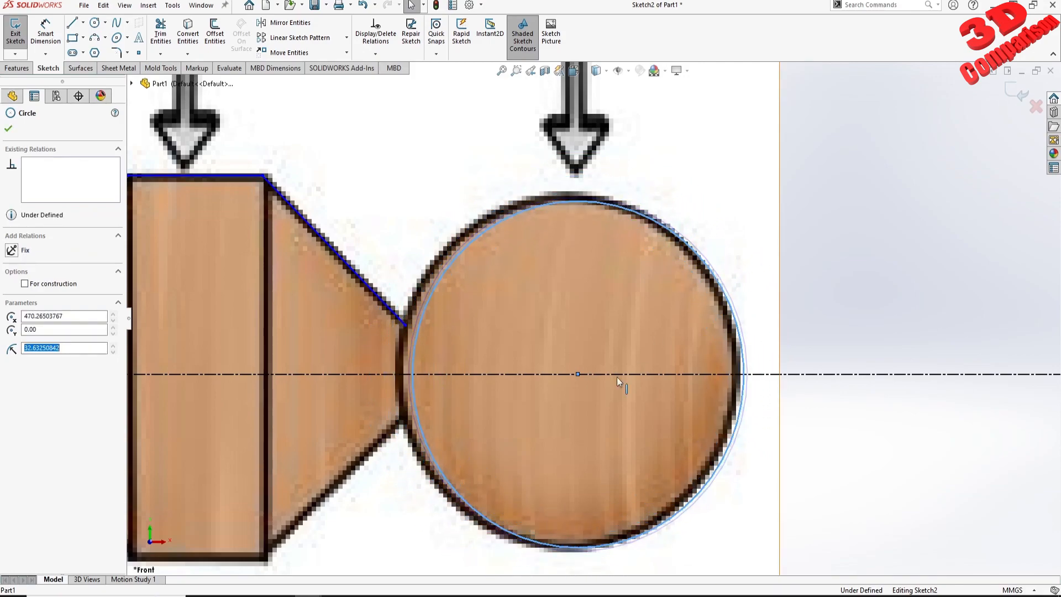
{"action": "left_click", "coordinate": [780, 449]}
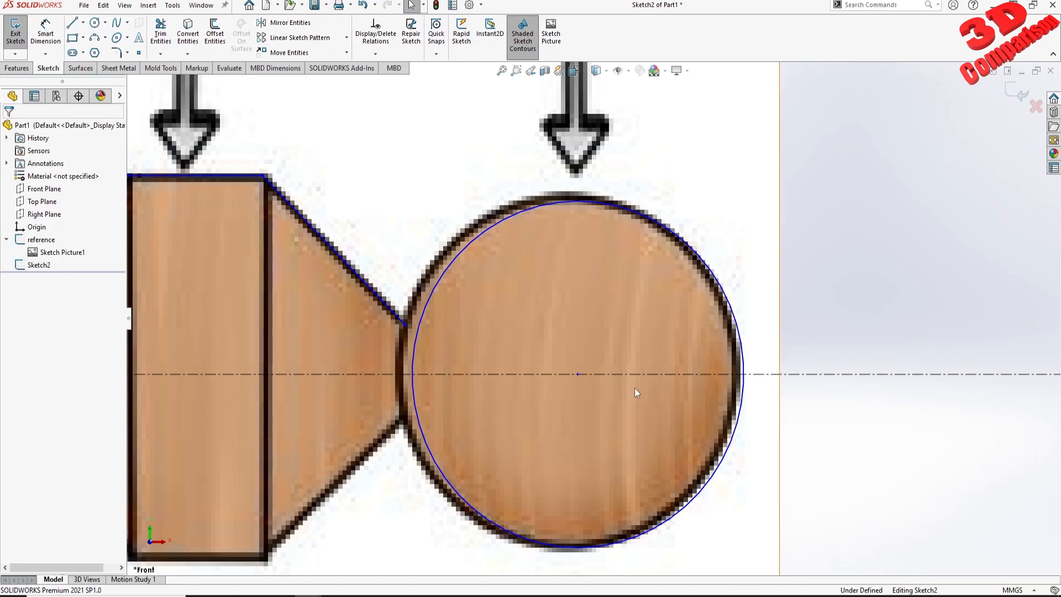
{"action": "left_click", "coordinate": [577, 374]}
{"action": "mouse_move", "coordinate": [568, 375]}
{"action": "left_mouse_down"}
{"action": "mouse_move", "coordinate": [556, 376]}
{"action": "mouse_move", "coordinate": [585, 379]}
{"action": "mouse_move", "coordinate": [569, 382]}
{"action": "left_mouse_up"}
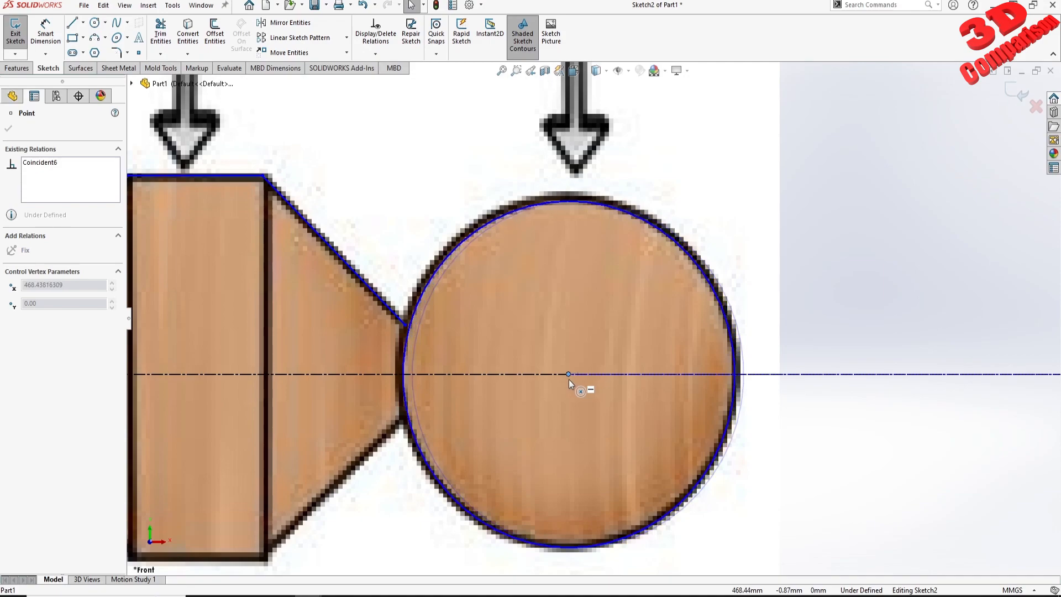
{"action": "left_click", "coordinate": [841, 390]}
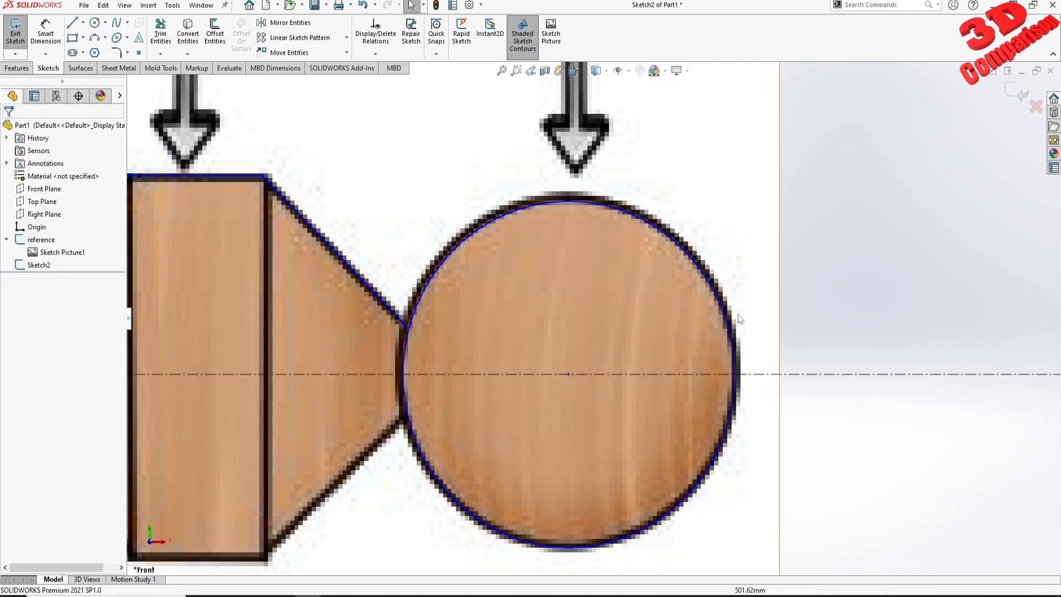
{"action": "mouse_move", "coordinate": [724, 314]}
{"action": "left_mouse_down"}
{"action": "mouse_move", "coordinate": [735, 303]}
{"action": "mouse_move", "coordinate": [727, 308]}
{"action": "left_mouse_up"}
{"action": "left_click", "coordinate": [862, 447]}
Step: Dimension the bead circle's diameter at 68 mm
{"action": "left_click", "coordinate": [46, 31]}
{"action": "left_click", "coordinate": [722, 289]}
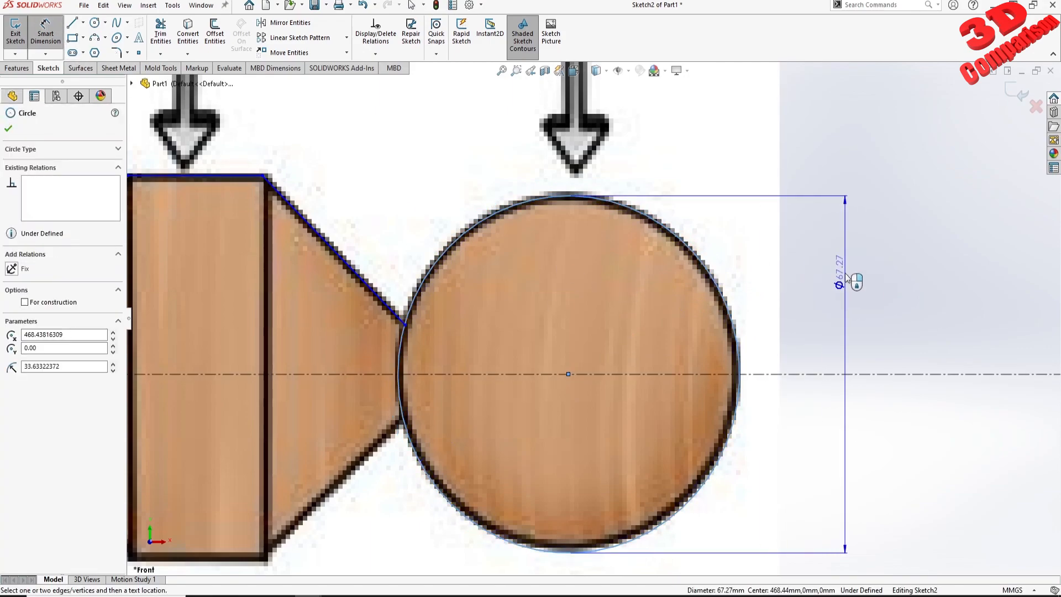
{"action": "left_click", "coordinate": [856, 274]}
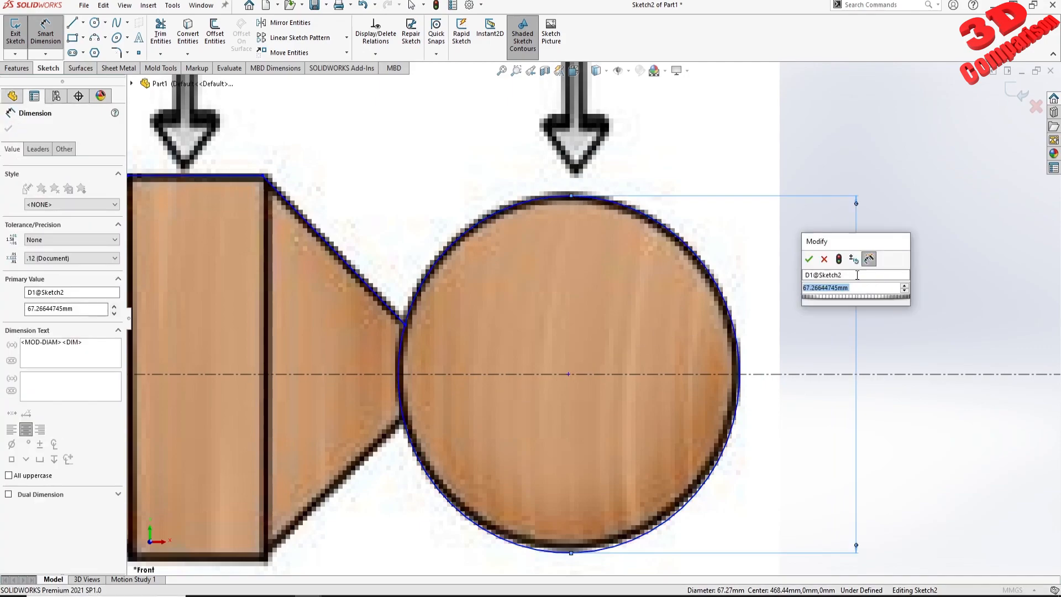
{"action": "type", "text": "68"}
{"action": "key", "text": "Return"}
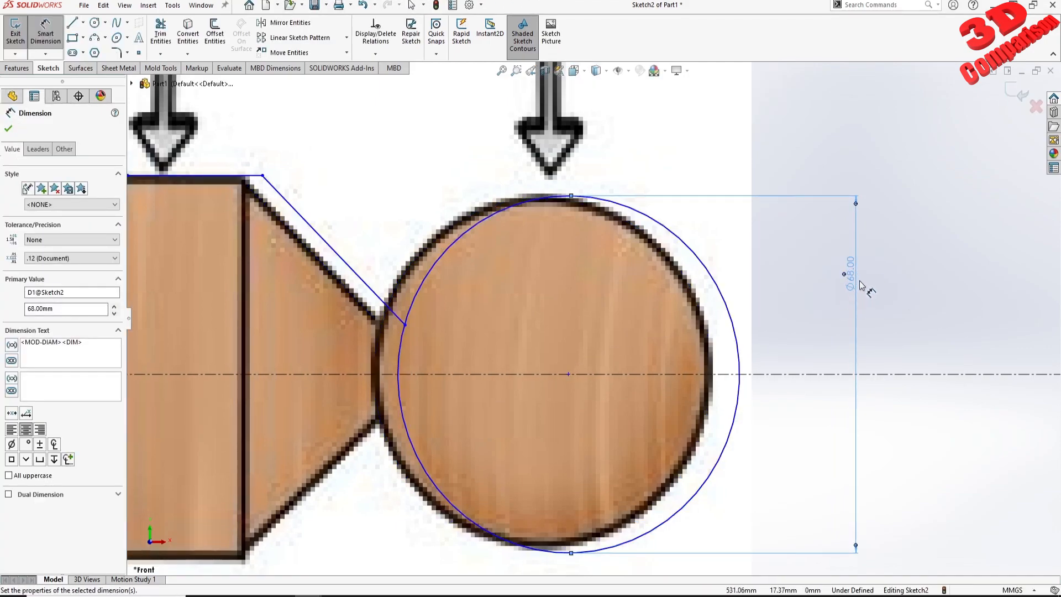
{"action": "key", "text": "f"}
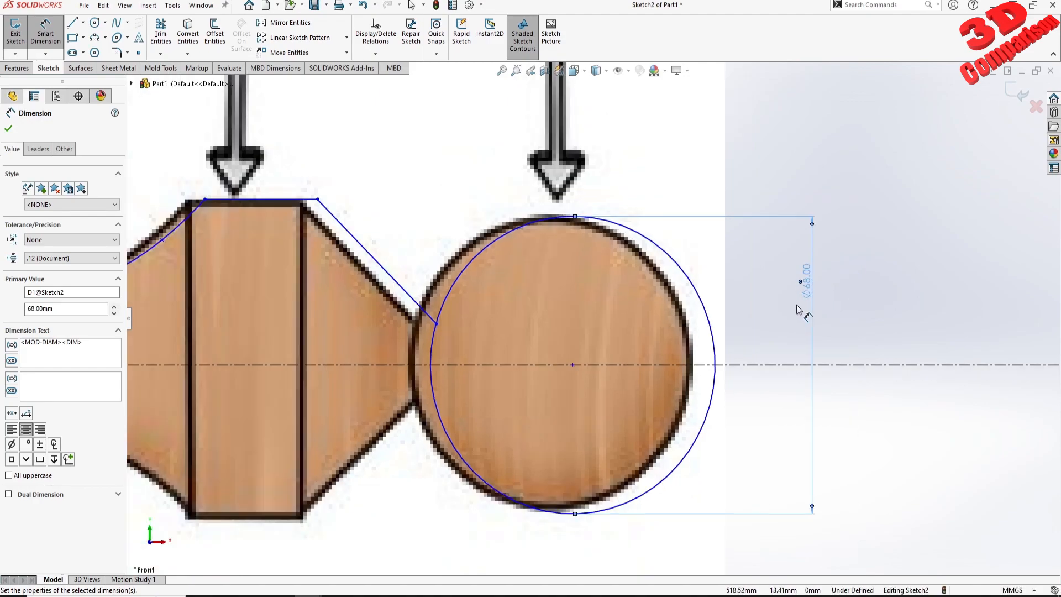
{"action": "scroll", "coordinate": [629, 319], "scroll_direction": "down", "scroll_amount": 5}
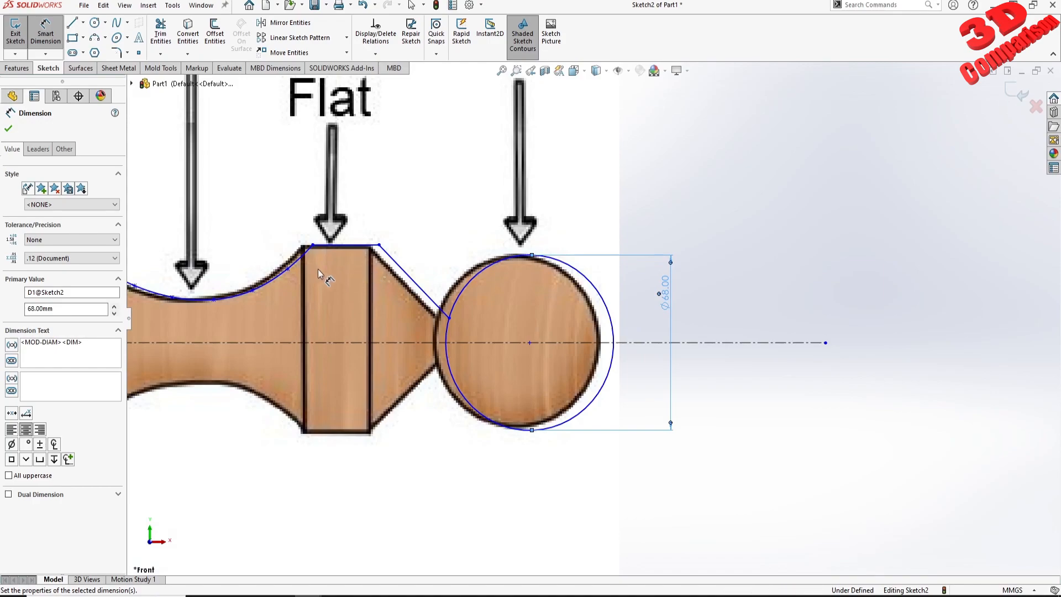
{"action": "key", "text": "Escape"}
Step: Move the bead circle's centre along the axis and the endpoints of the Flat and taper lines back onto the picture's edges
{"action": "scroll", "coordinate": [384, 280], "scroll_direction": "down", "scroll_amount": 2}
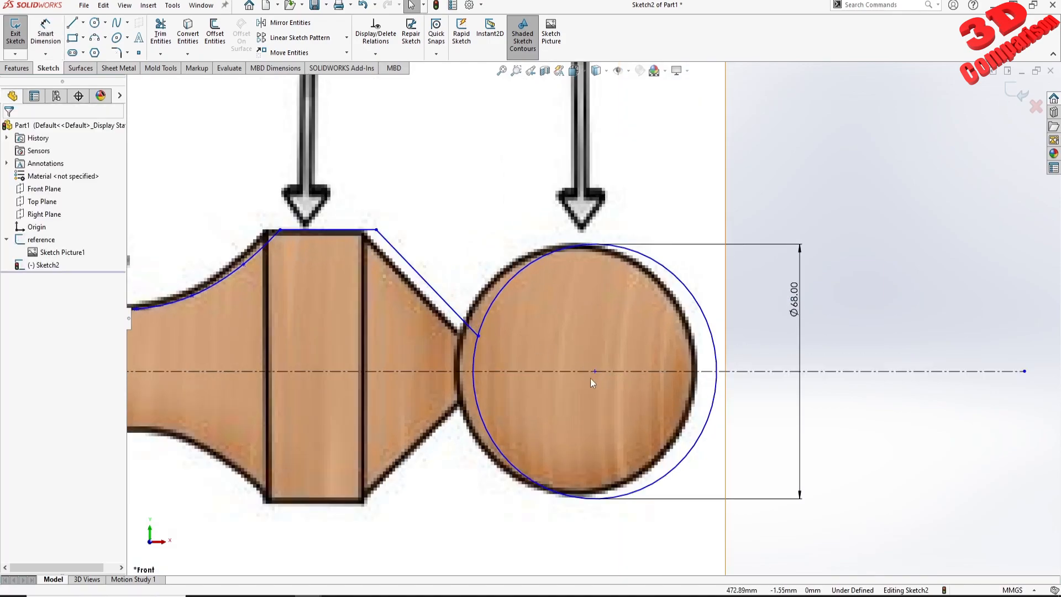
{"action": "left_click_drag", "start_coordinate": [596, 371], "coordinate": [579, 368]}
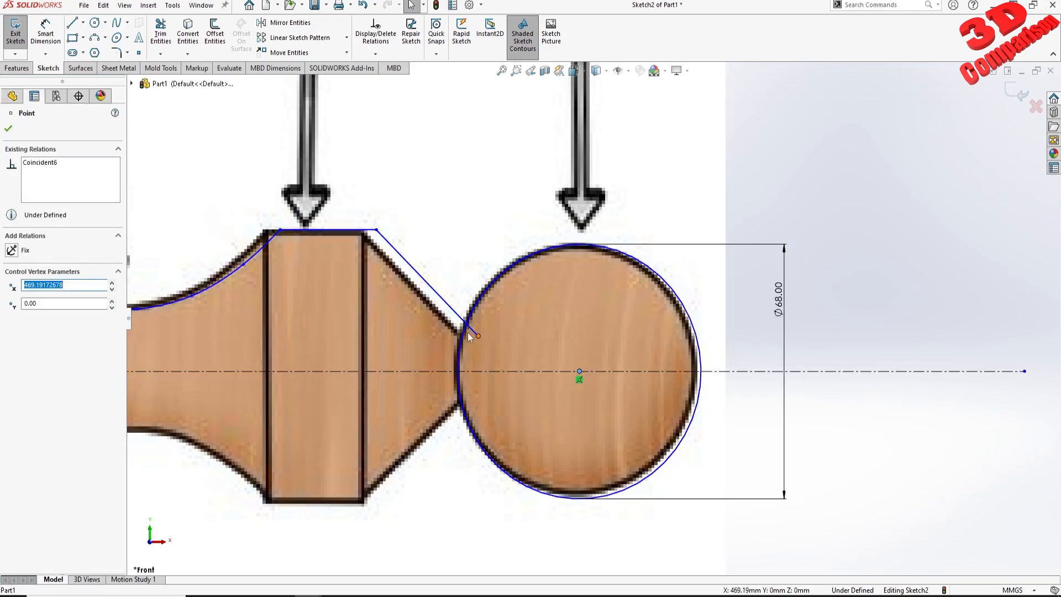
{"action": "left_click_drag", "start_coordinate": [280, 230], "coordinate": [265, 232]}
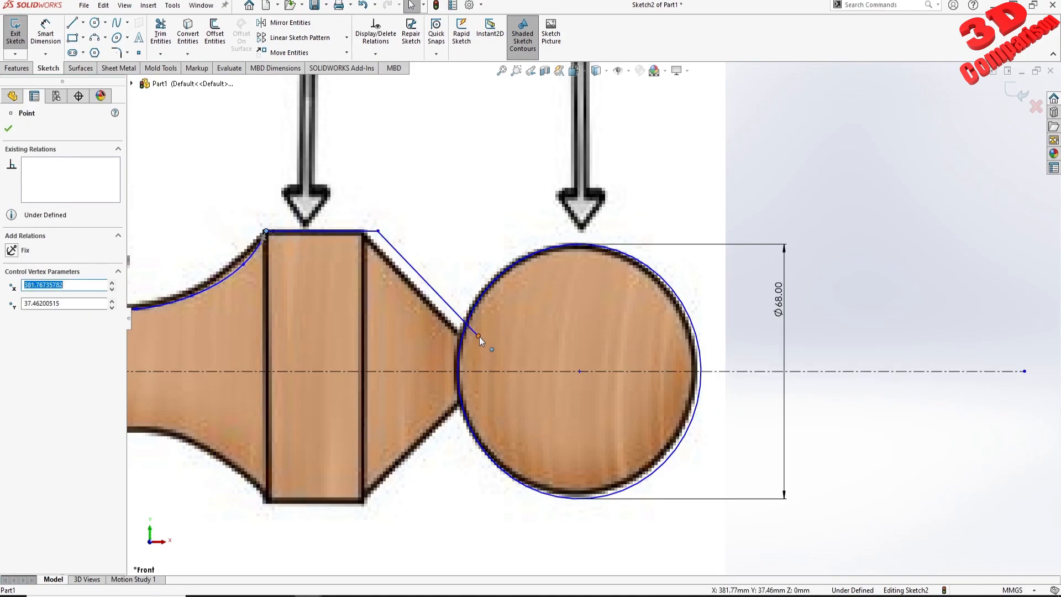
{"action": "left_click_drag", "start_coordinate": [467, 341], "coordinate": [462, 335]}
{"action": "left_click_drag", "start_coordinate": [378, 232], "coordinate": [364, 231]}
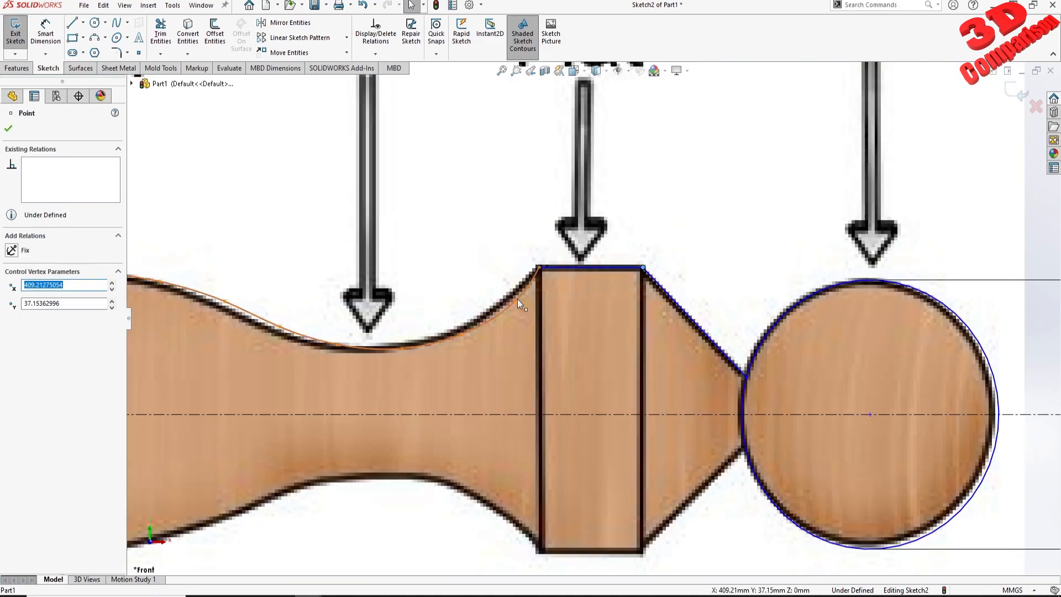
Step: Move the hollow spline's points beside the Flat section and on its falling slope onto the picture's dark edge
{"action": "left_click_drag", "start_coordinate": [517, 300], "coordinate": [509, 298]}
{"action": "left_click", "coordinate": [281, 328]}
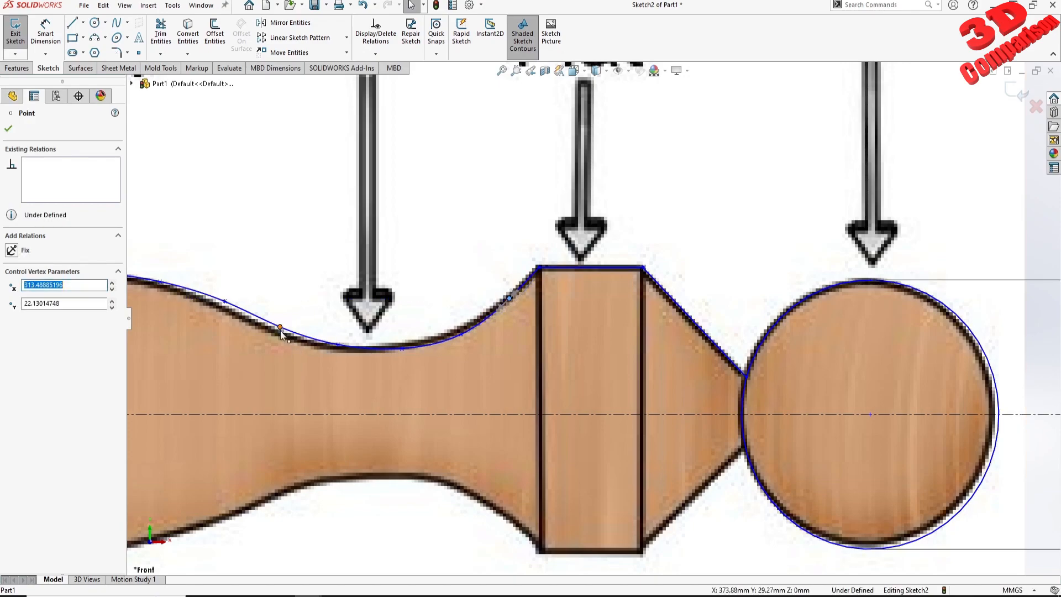
{"action": "left_click", "coordinate": [225, 302]}
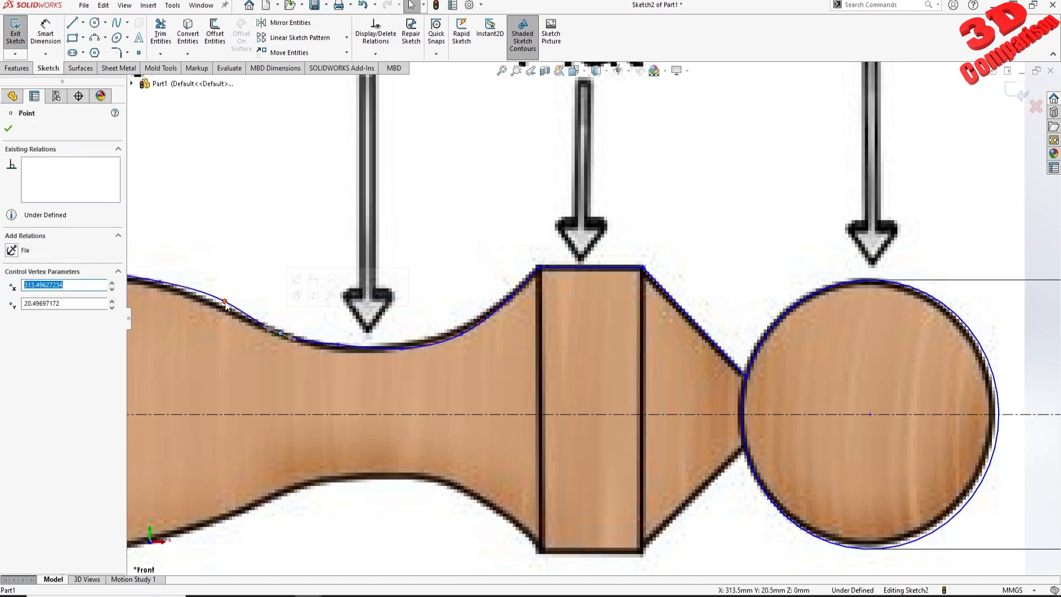
{"action": "left_click_drag", "start_coordinate": [224, 302], "coordinate": [215, 302]}
Step: Trim the bead circle to the upper arc between the taper line's end and the far crossing with the axis
{"action": "scroll", "coordinate": [266, 310], "scroll_direction": "up", "scroll_amount": 9}
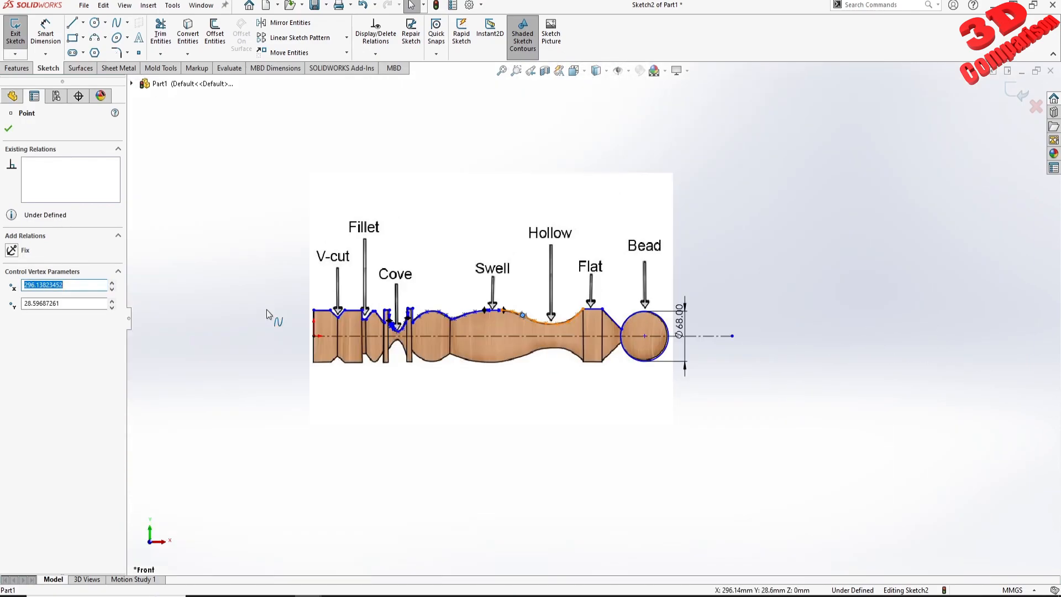
{"action": "scroll", "coordinate": [369, 329], "scroll_direction": "down", "scroll_amount": 10}
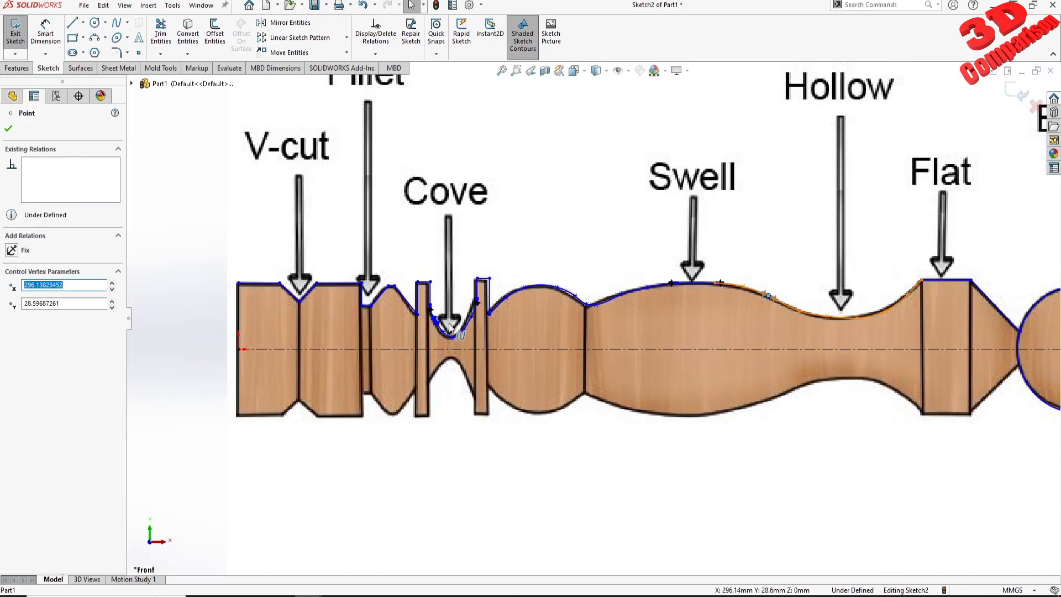
{"action": "scroll", "coordinate": [441, 261], "scroll_direction": "down", "scroll_amount": 3}
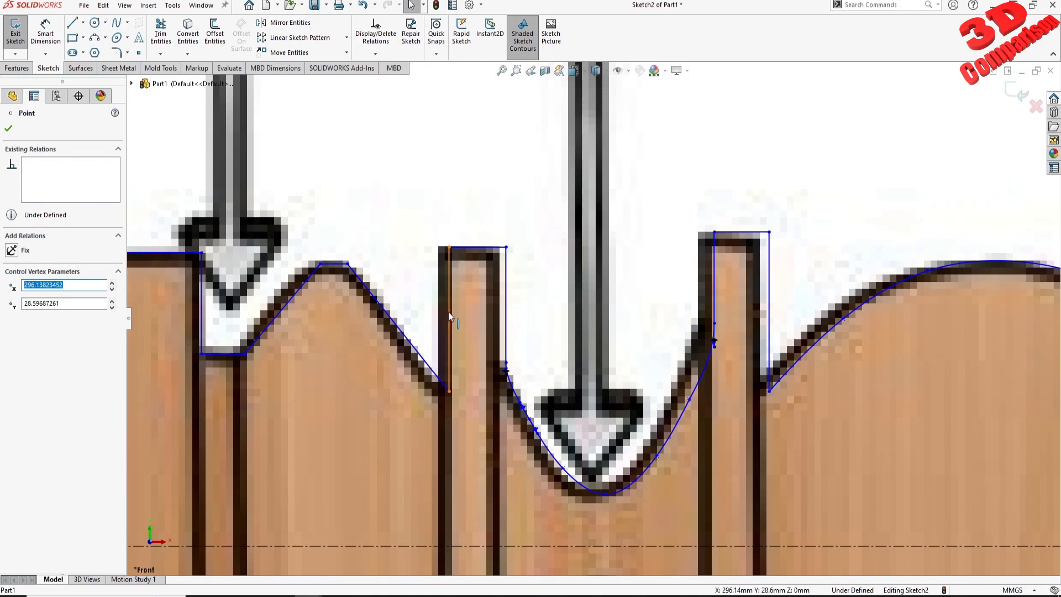
{"action": "scroll", "coordinate": [449, 316], "scroll_direction": "up", "scroll_amount": 12}
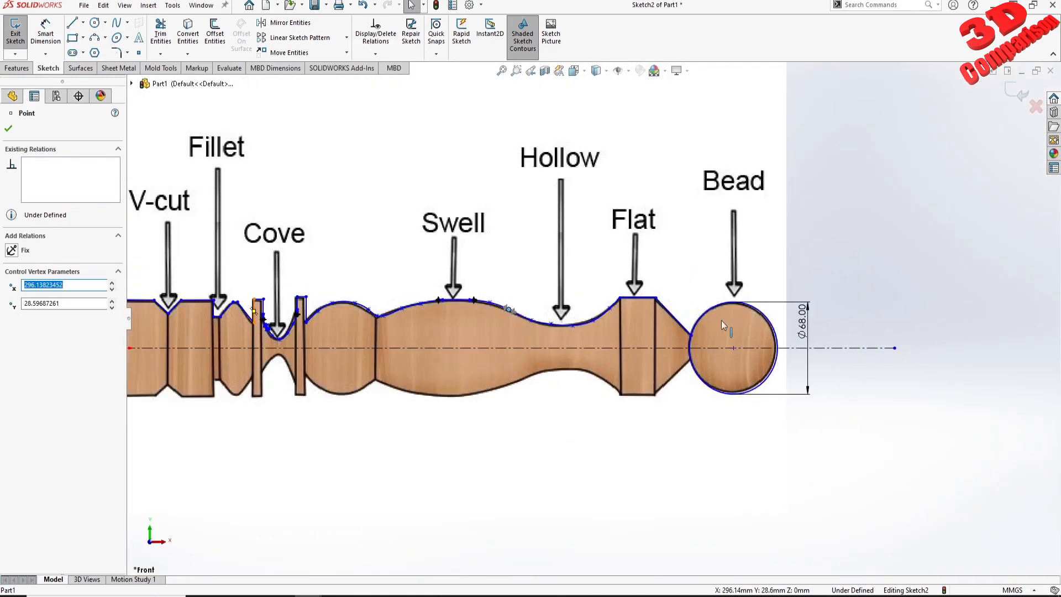
{"action": "scroll", "coordinate": [730, 320], "scroll_direction": "down", "scroll_amount": 5}
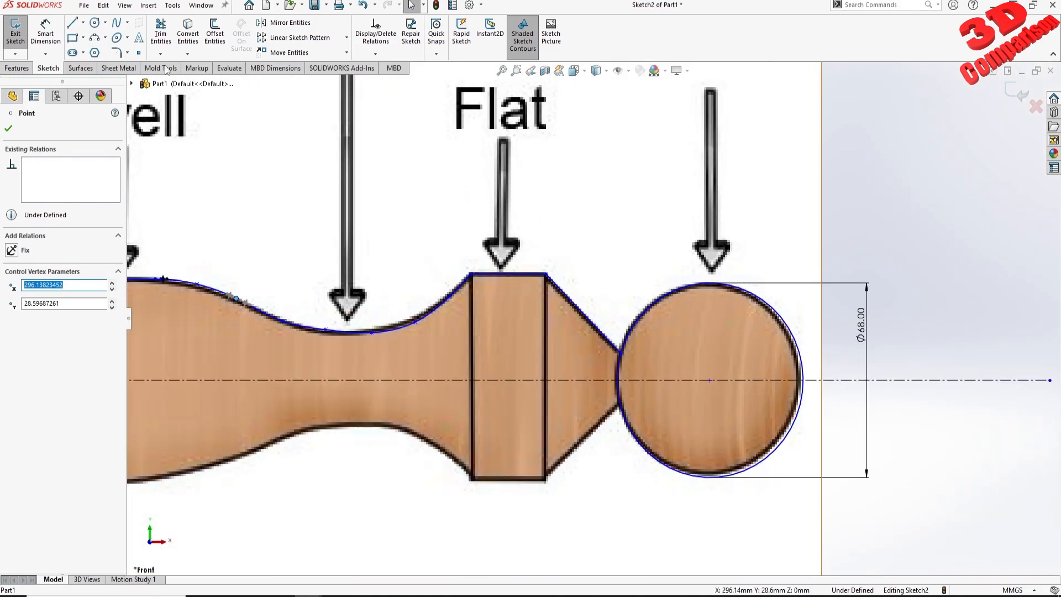
{"action": "left_click", "coordinate": [160, 33]}
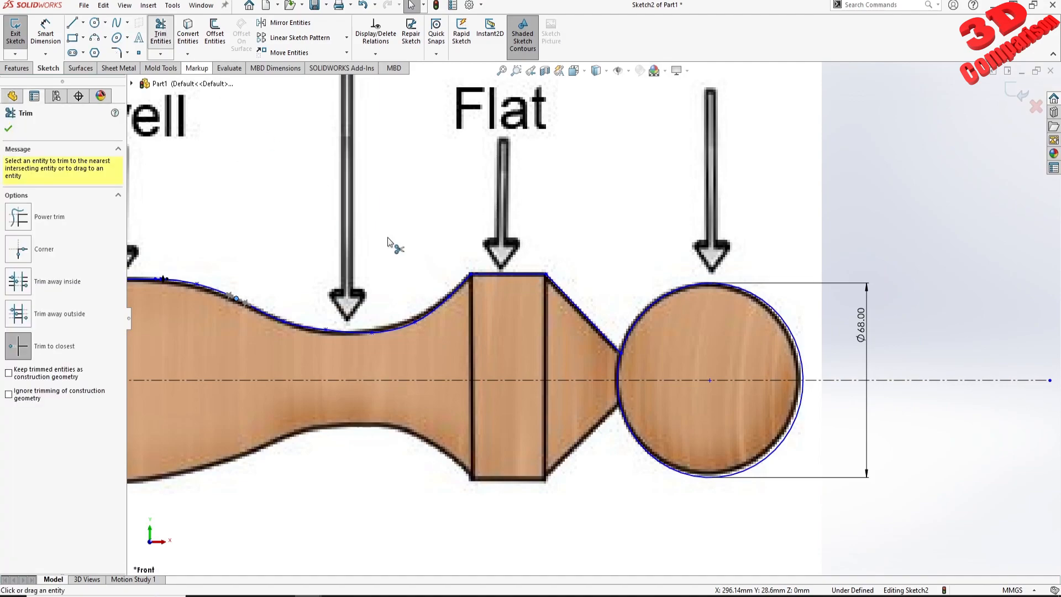
{"action": "left_click", "coordinate": [700, 479]}
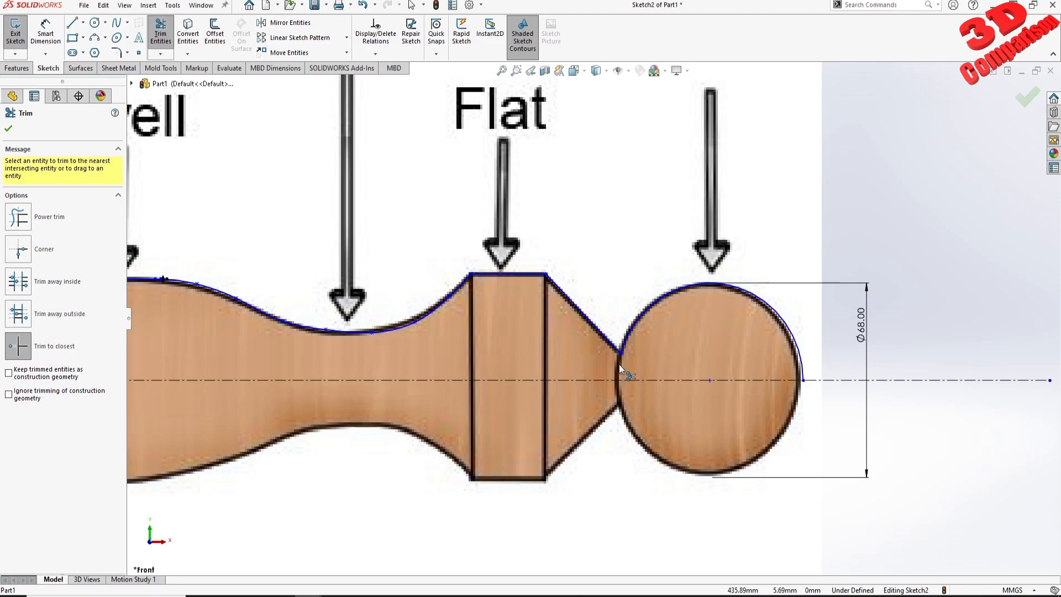
Step: Draw a line along the axis from the bead arc's far end back to the origin
{"action": "left_click", "coordinate": [80, 25]}
{"action": "left_click", "coordinate": [803, 380]}
{"action": "scroll", "coordinate": [340, 360], "scroll_direction": "up", "scroll_amount": 5}
{"action": "scroll", "coordinate": [302, 329], "scroll_direction": "down", "scroll_amount": 5}
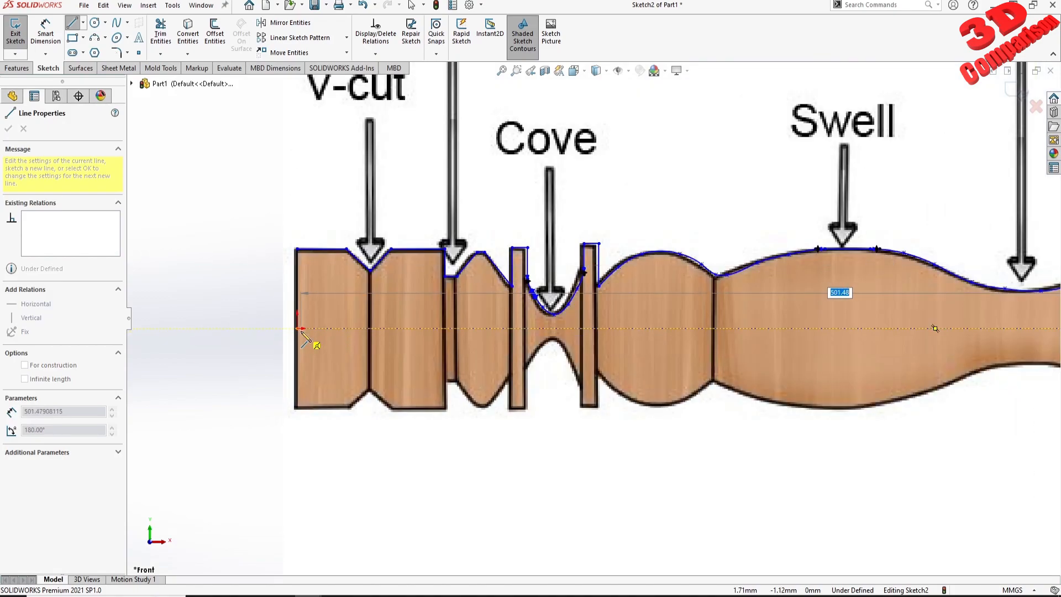
{"action": "left_click", "coordinate": [299, 329]}
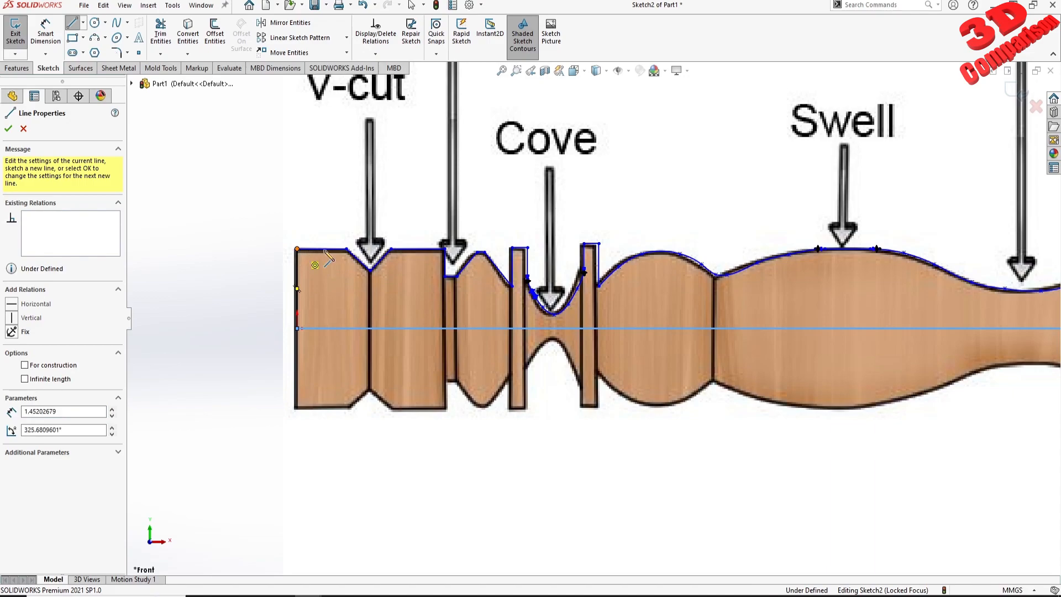
{"action": "key", "text": "Escape"}
{"action": "scroll", "coordinate": [591, 319], "scroll_direction": "up", "scroll_amount": 3}
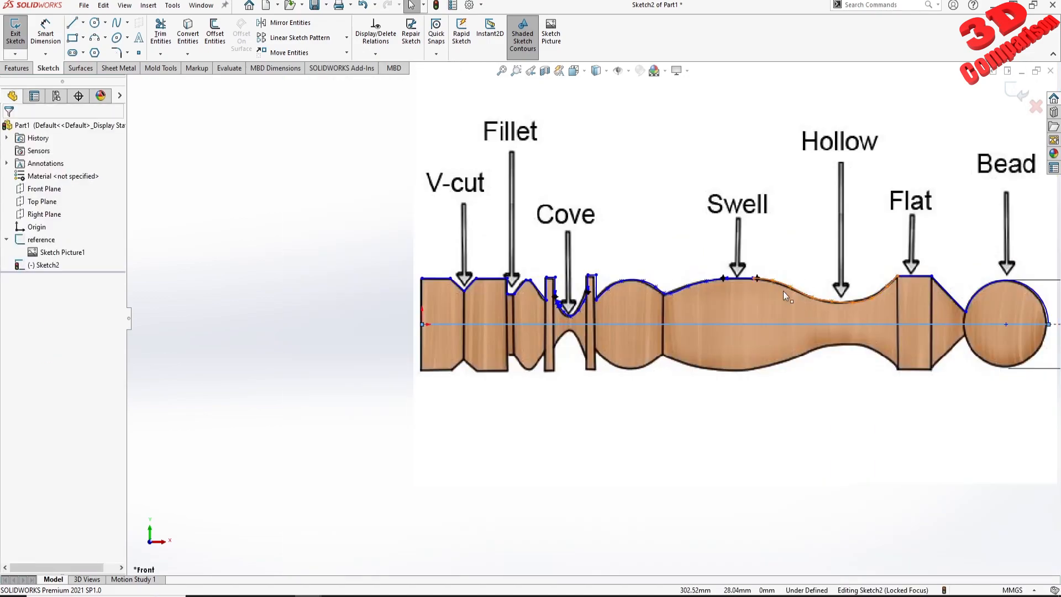
Step: Check the profile sketch for gaps with Repair Sketch and inspect its corner points along the V-cut, fillet and cove sections
{"action": "scroll", "coordinate": [548, 294], "scroll_direction": "down", "scroll_amount": 4}
{"action": "scroll", "coordinate": [635, 319], "scroll_direction": "up", "scroll_amount": 4}
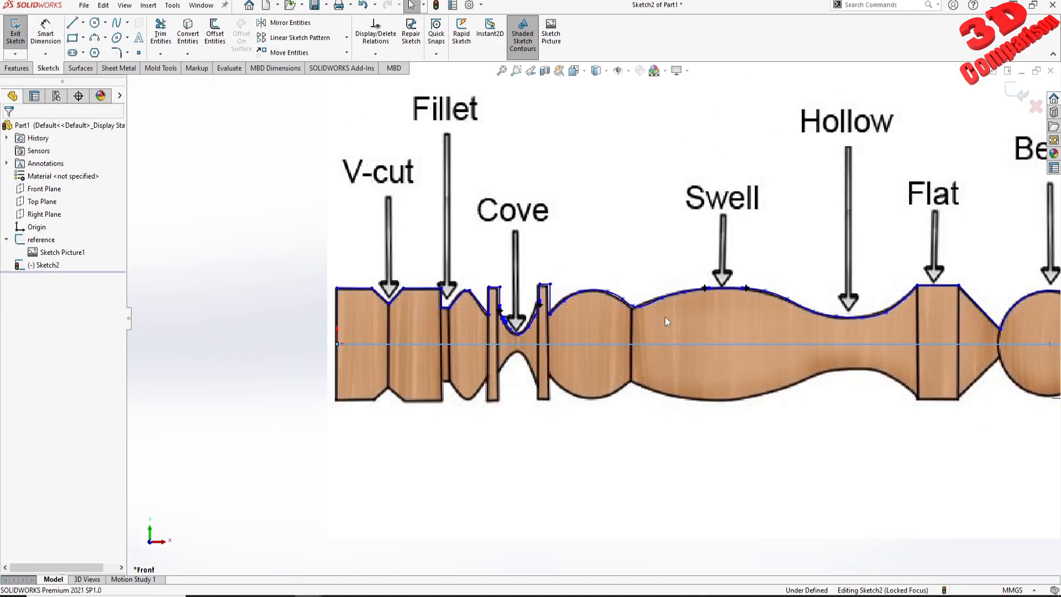
{"action": "scroll", "coordinate": [906, 311], "scroll_direction": "down", "scroll_amount": 4}
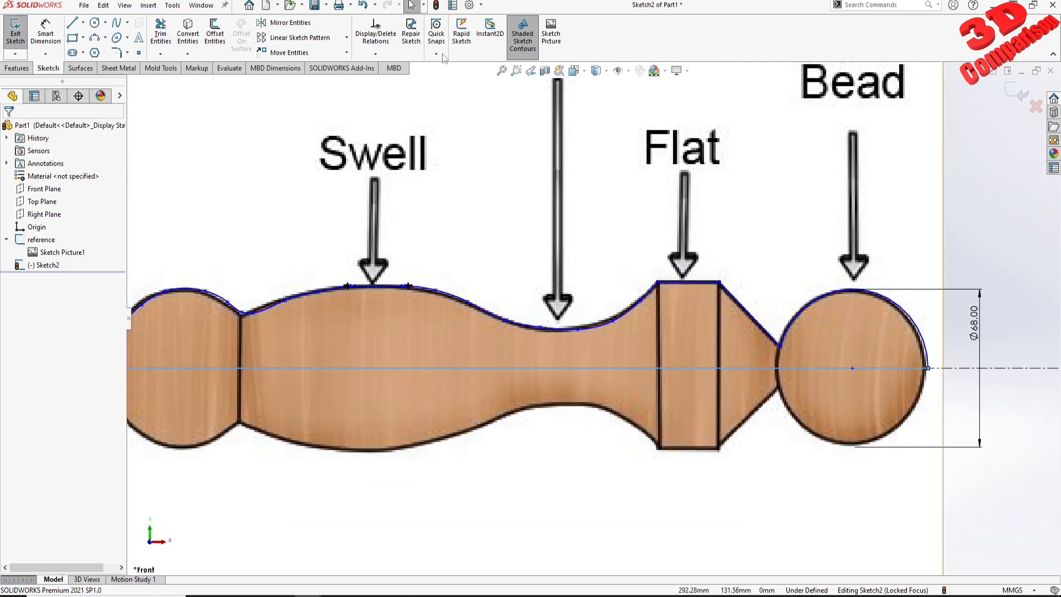
{"action": "left_click", "coordinate": [412, 36]}
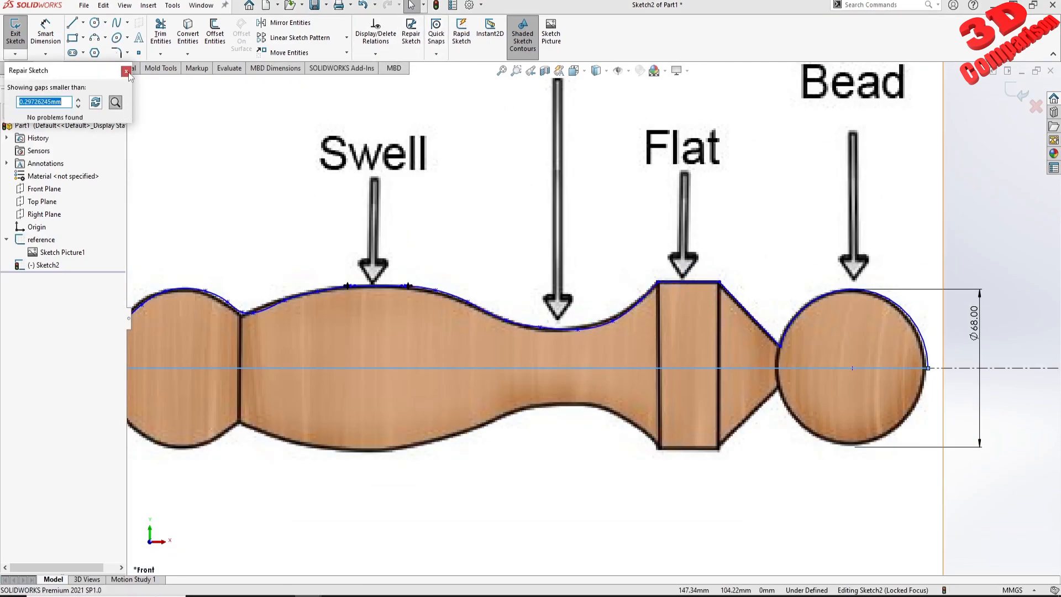
{"action": "key", "text": "f"}
{"action": "scroll", "coordinate": [366, 329], "scroll_direction": "down", "scroll_amount": 8}
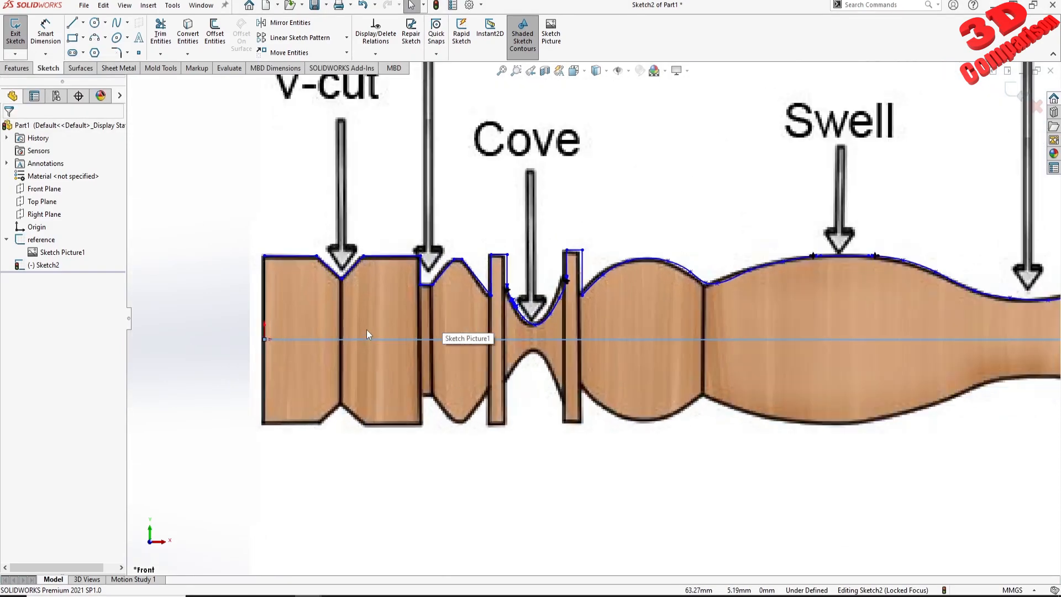
{"action": "scroll", "coordinate": [276, 260], "scroll_direction": "down", "scroll_amount": 2}
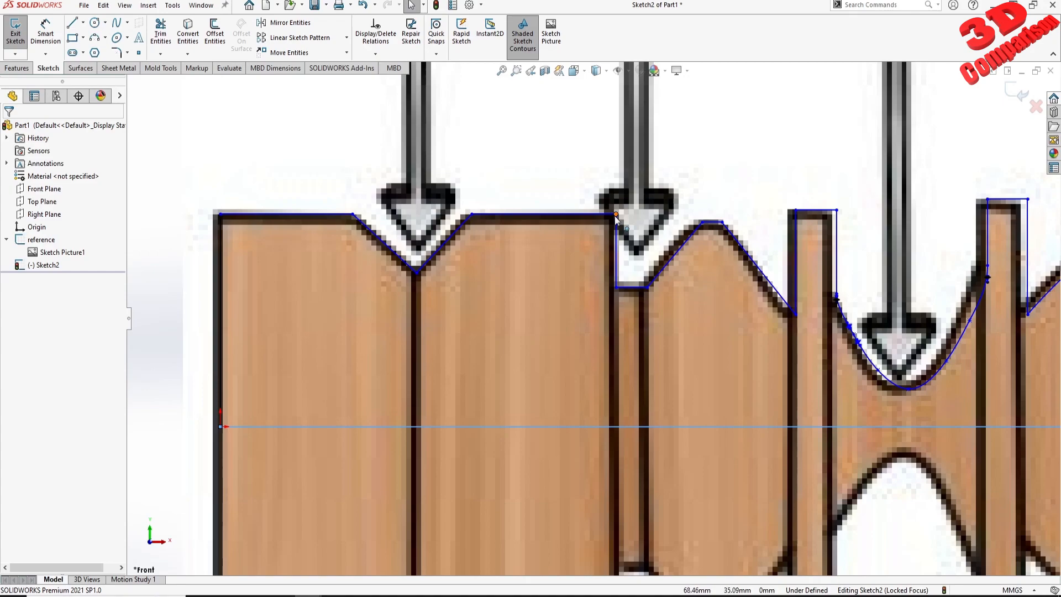
{"action": "mouse_move", "coordinate": [794, 210]}
{"action": "left_mouse_down"}
{"action": "mouse_move", "coordinate": [779, 211]}
{"action": "mouse_move", "coordinate": [830, 213]}
{"action": "left_mouse_up"}
{"action": "left_click", "coordinate": [836, 210]}
{"action": "scroll", "coordinate": [900, 313], "scroll_direction": "down", "scroll_amount": 2}
{"action": "scroll", "coordinate": [839, 320], "scroll_direction": "up", "scroll_amount": 6}
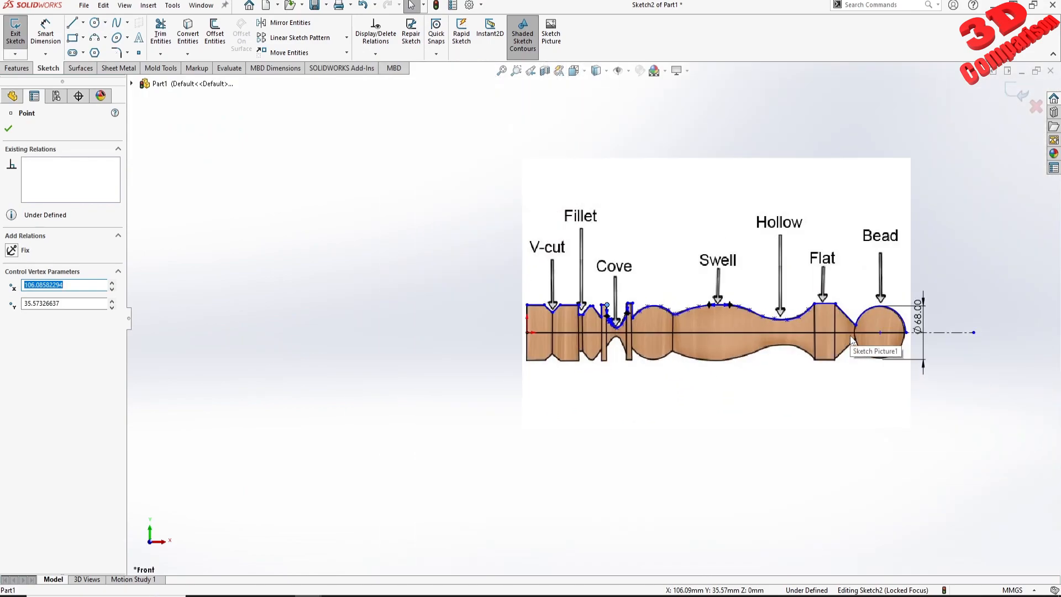
Step: Exit the sketch and revolve the traced profile 360 degrees about the sketch's centerline into a solid spindle
{"action": "middle_click_drag", "start_coordinate": [849, 336], "coordinate": [899, 272]}
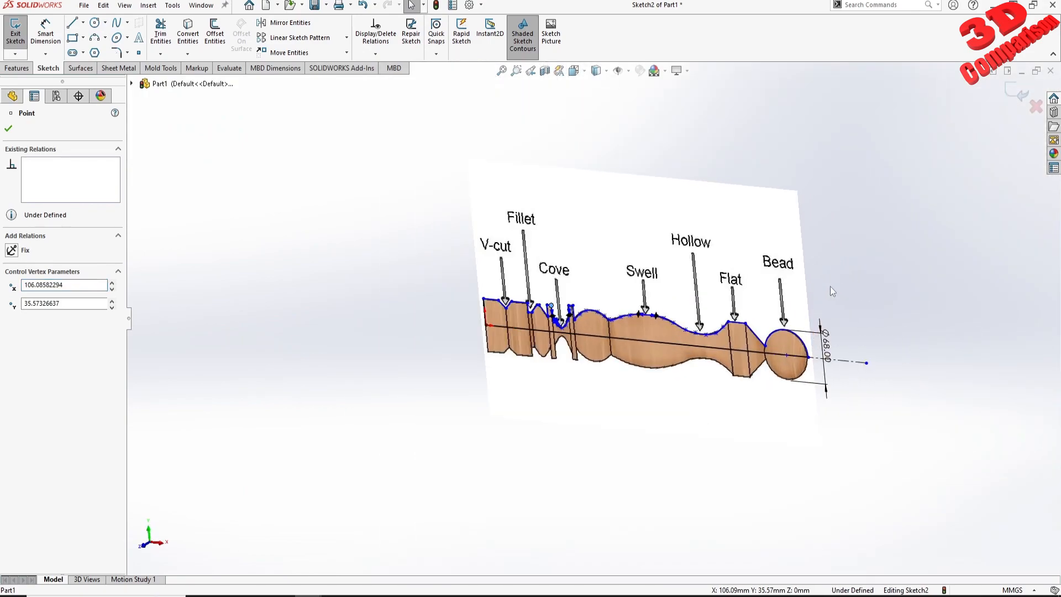
{"action": "left_click", "coordinate": [1016, 93]}
{"action": "left_click", "coordinate": [12, 69]}
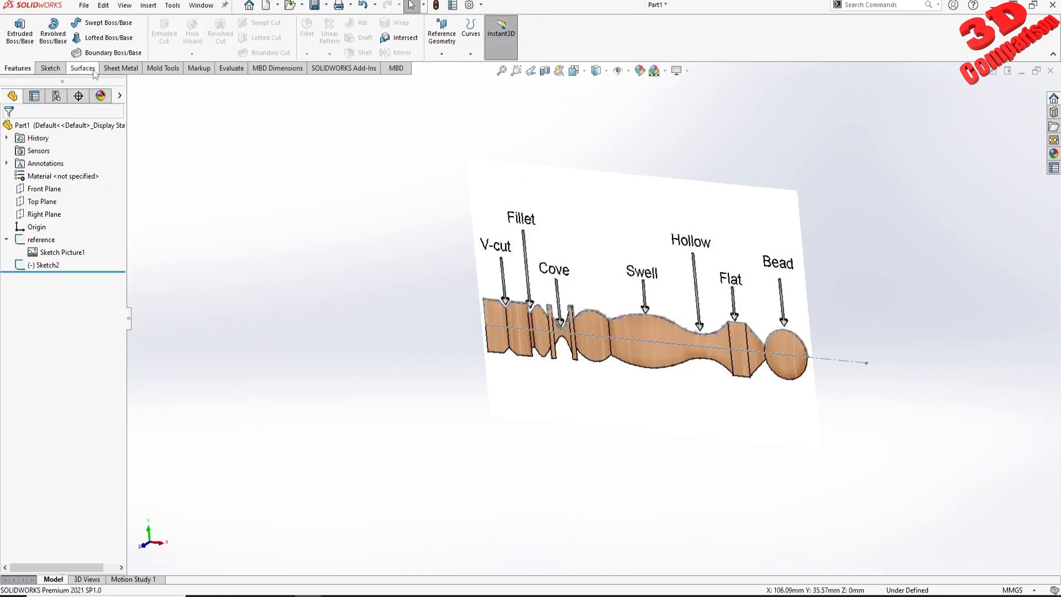
{"action": "left_click", "coordinate": [53, 32]}
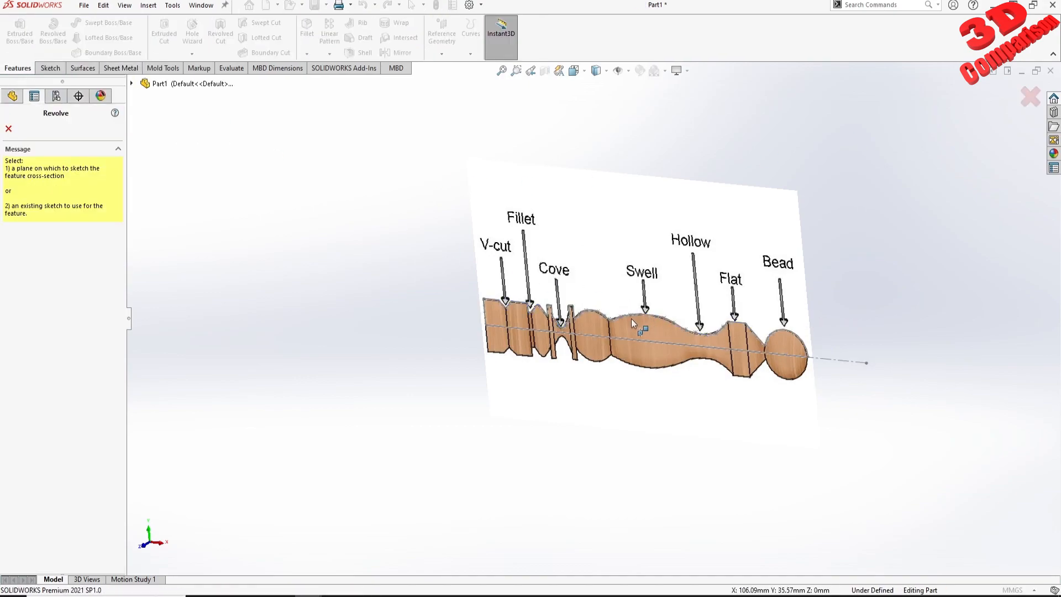
{"action": "left_click", "coordinate": [132, 84]}
{"action": "left_click", "coordinate": [183, 211]}
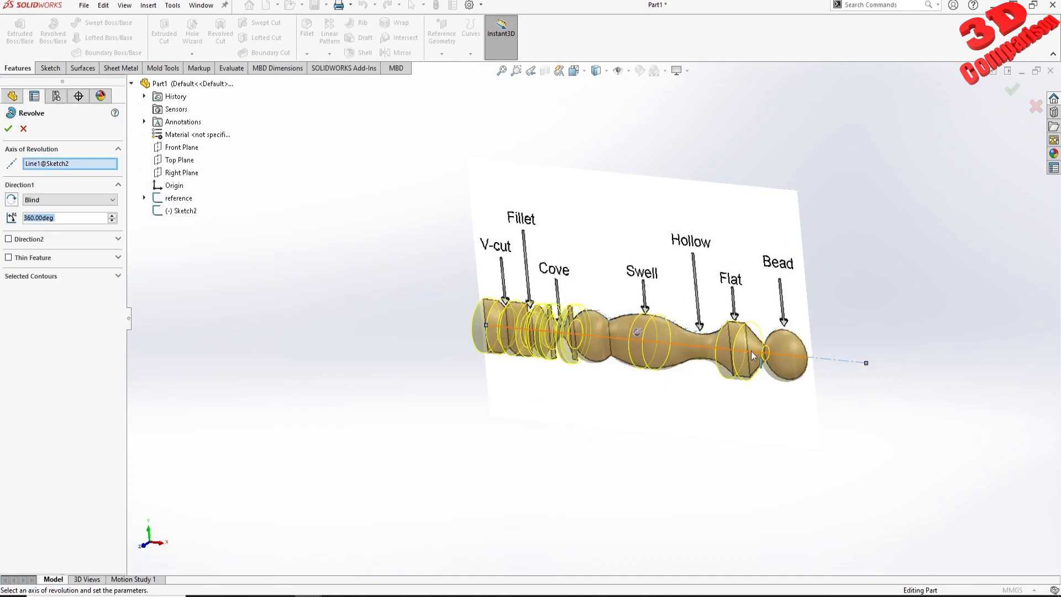
{"action": "scroll", "coordinate": [751, 353], "scroll_direction": "up", "scroll_amount": 3}
{"action": "middle_click_drag", "start_coordinate": [752, 353], "coordinate": [647, 331]}
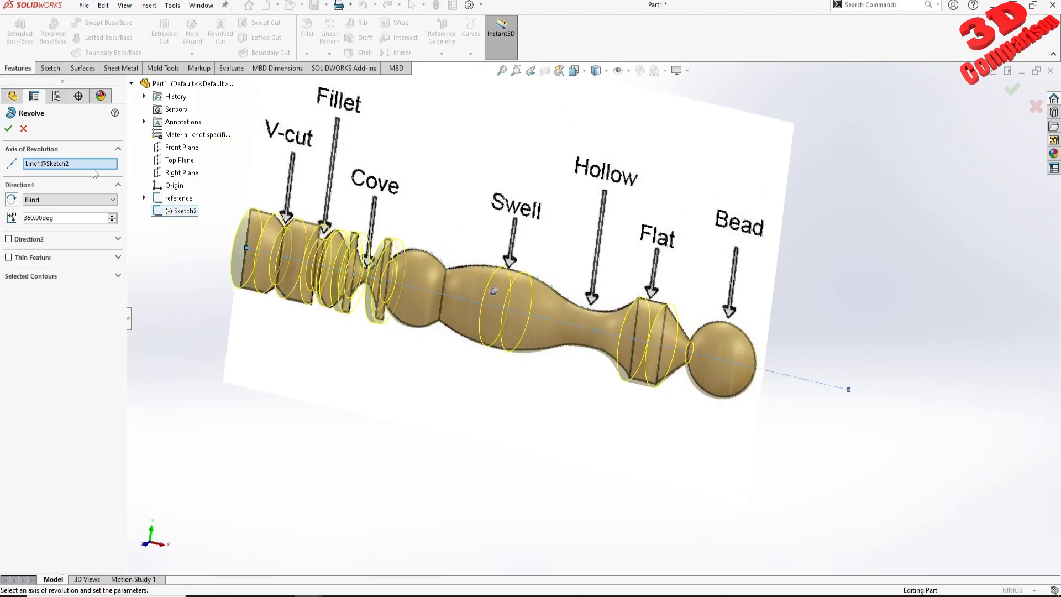
{"action": "left_click", "coordinate": [9, 129]}
Step: Open the appearance library at the Wood category under Organic
{"action": "middle_click_drag", "start_coordinate": [485, 390], "coordinate": [425, 243]}
{"action": "left_click", "coordinate": [1054, 154]}
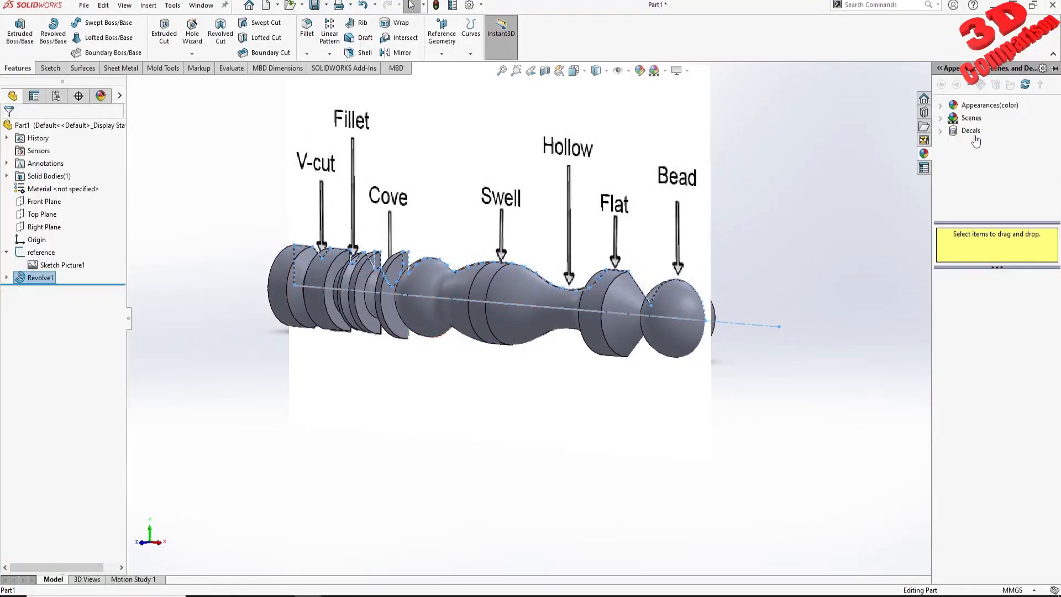
{"action": "left_click", "coordinate": [976, 106]}
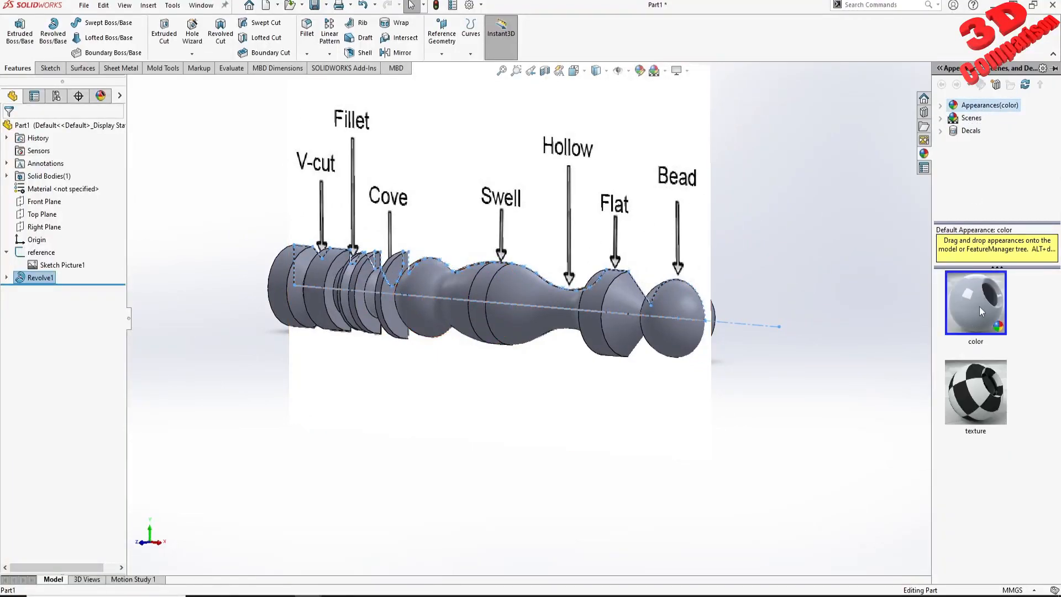
{"action": "left_click", "coordinate": [941, 106]}
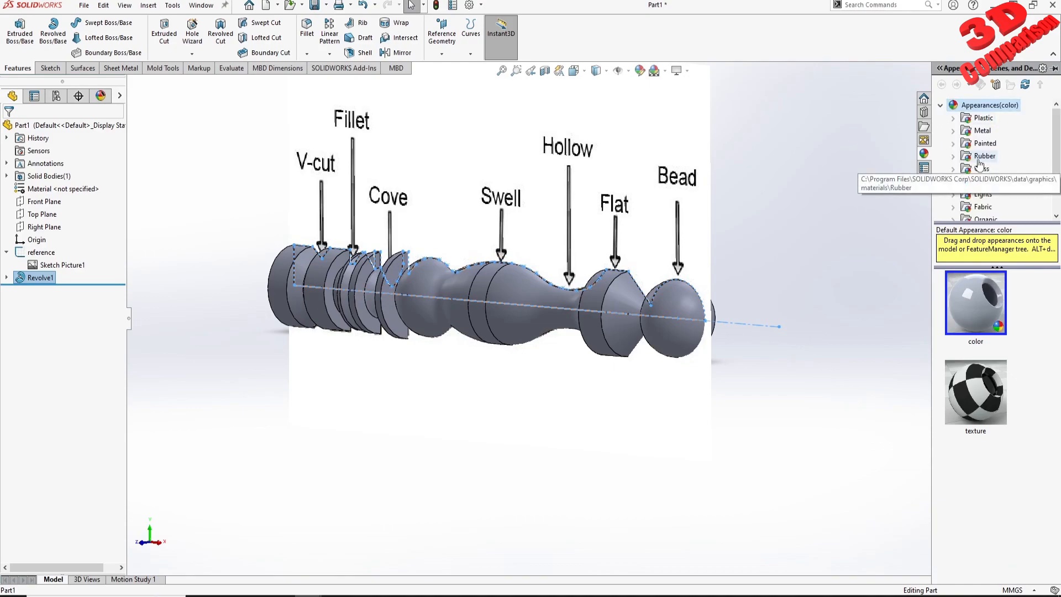
{"action": "scroll", "coordinate": [1017, 160], "scroll_direction": "down", "scroll_amount": 1}
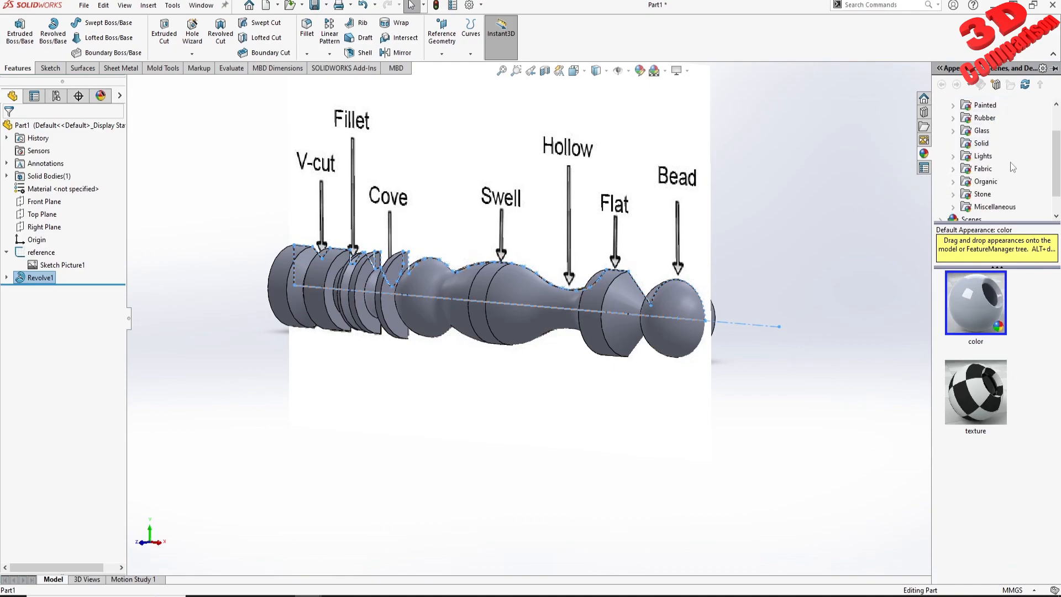
{"action": "left_click", "coordinate": [988, 183]}
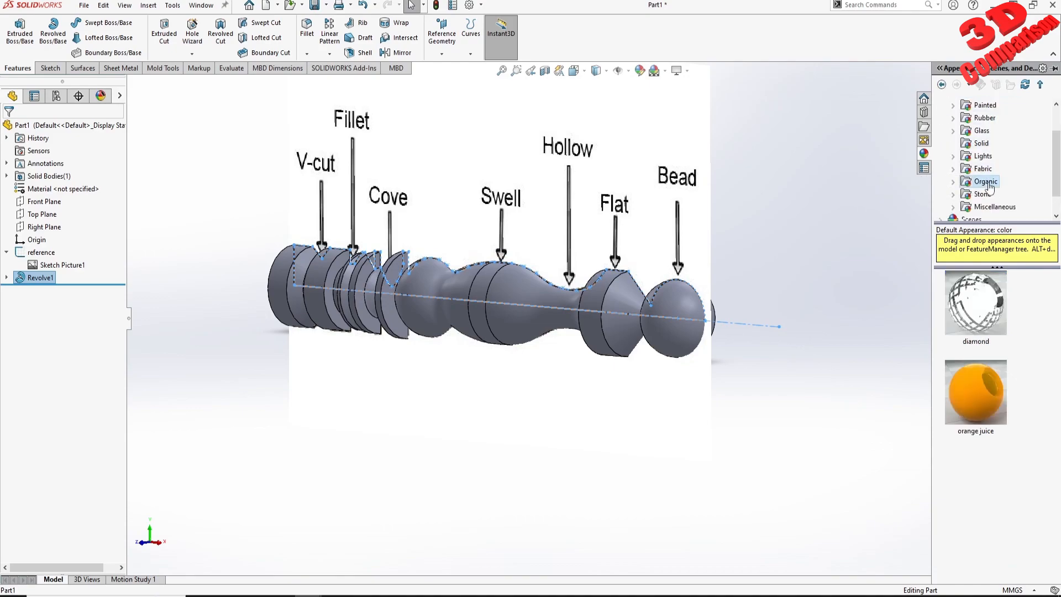
{"action": "left_click", "coordinate": [954, 183]}
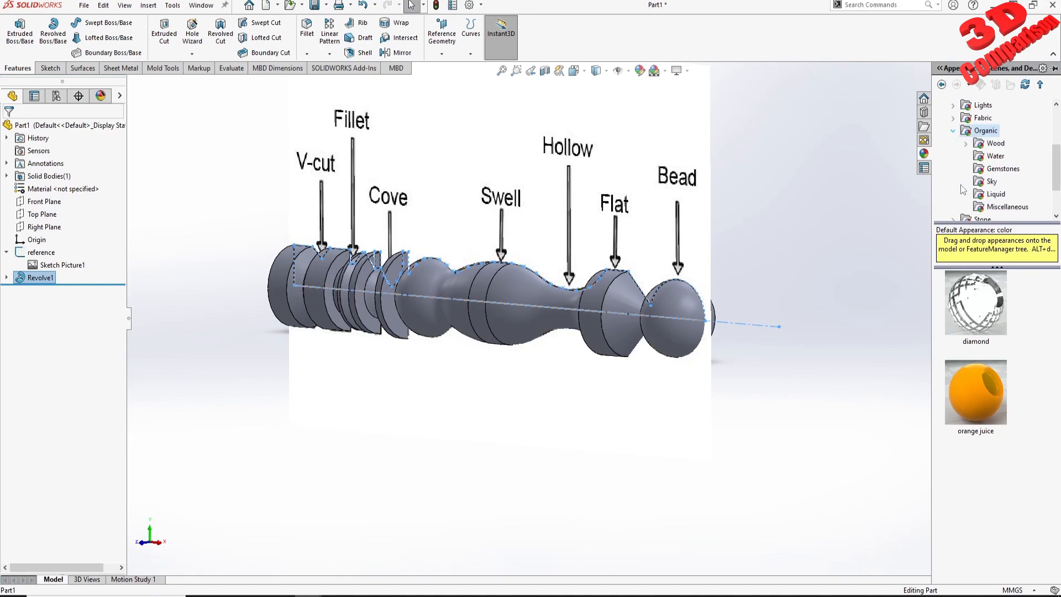
{"action": "left_click", "coordinate": [995, 143]}
Step: Apply the polished walnut 2d appearance to the whole part
{"action": "scroll", "coordinate": [1025, 383], "scroll_direction": "down", "scroll_amount": 3}
{"action": "scroll", "coordinate": [1025, 382], "scroll_direction": "down", "scroll_amount": 3}
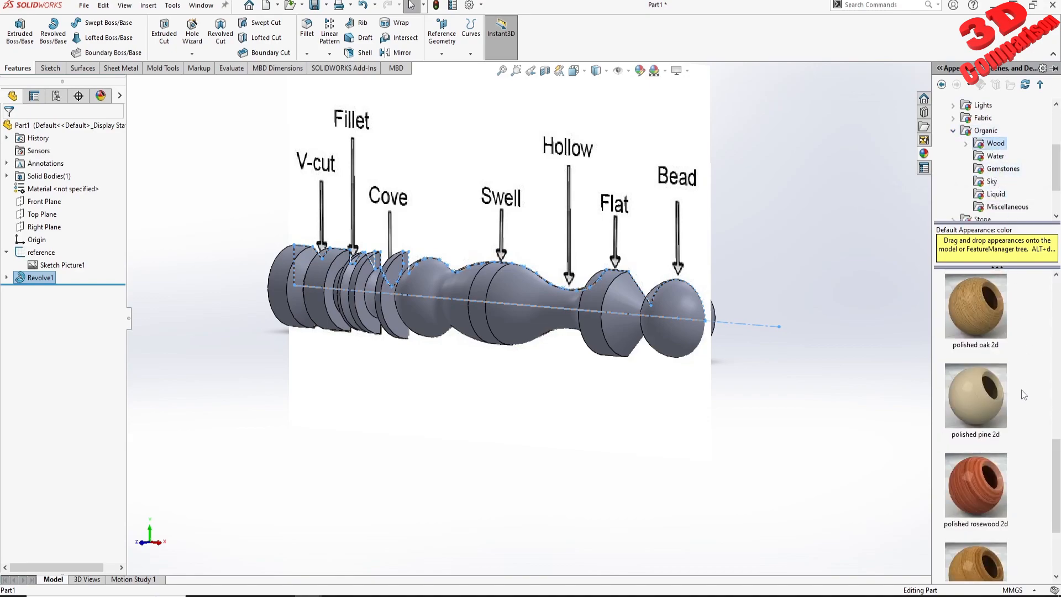
{"action": "scroll", "coordinate": [1021, 394], "scroll_direction": "down", "scroll_amount": 2}
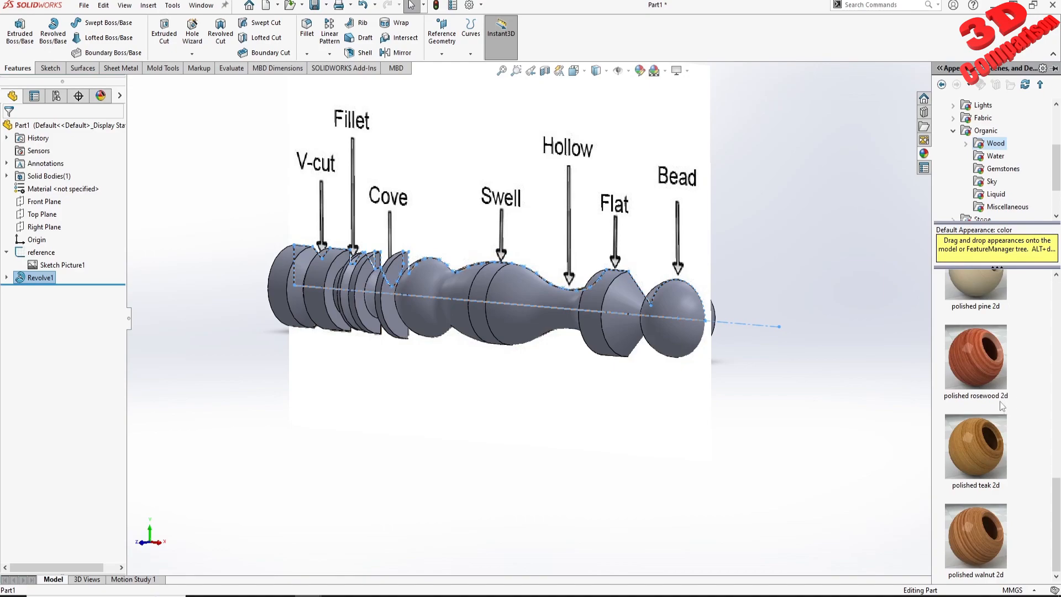
{"action": "mouse_move", "coordinate": [976, 548]}
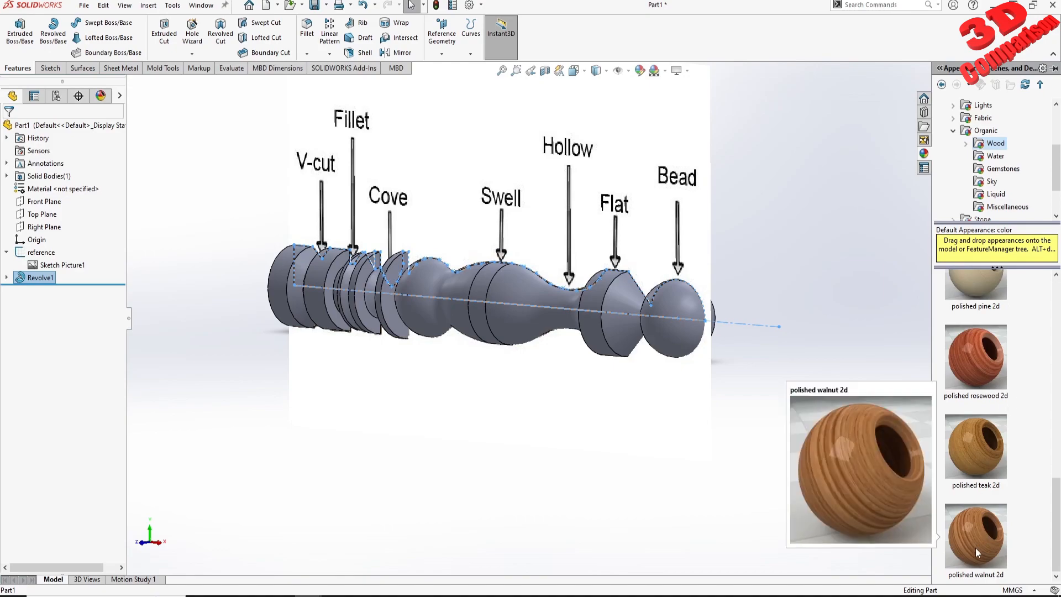
{"action": "left_click_drag", "start_coordinate": [980, 539], "coordinate": [506, 311]}
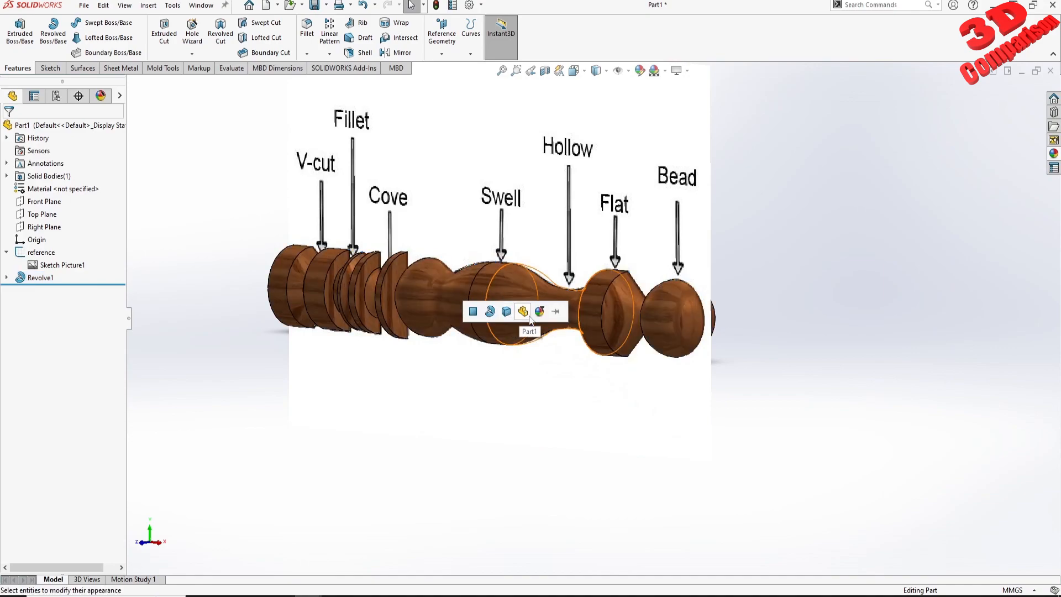
{"action": "left_click", "coordinate": [528, 313]}
{"action": "mouse_move", "coordinate": [528, 313]}
{"action": "middle_mouse_down"}
{"action": "mouse_move", "coordinate": [632, 407]}
{"action": "mouse_move", "coordinate": [665, 466]}
{"action": "mouse_move", "coordinate": [568, 367]}
{"action": "mouse_move", "coordinate": [539, 319]}
{"action": "middle_mouse_up"}
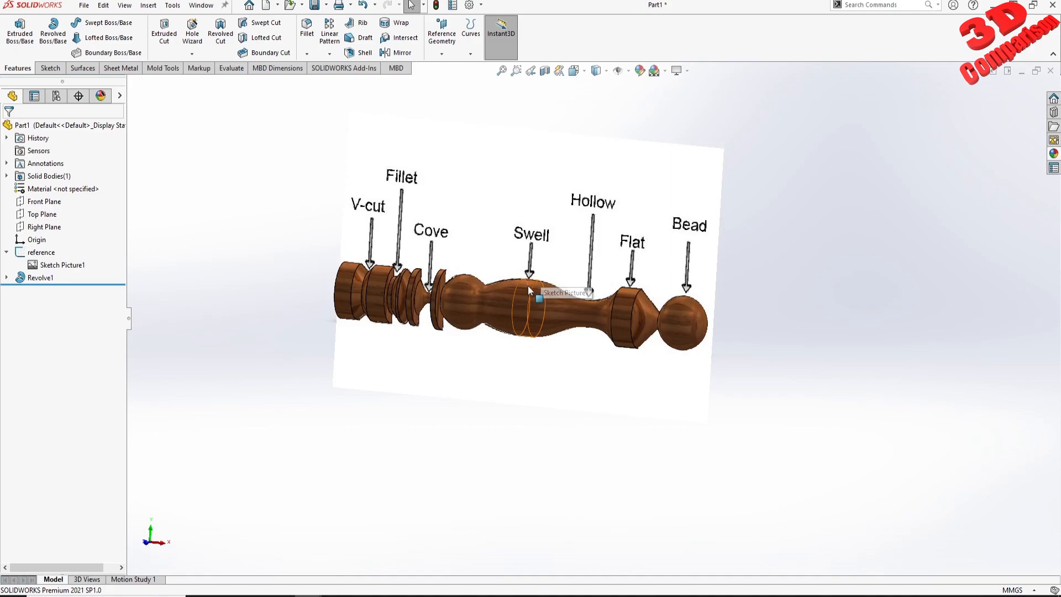
Step: Review the file formats available for saving the part and leave Save As without saving
{"action": "scroll", "coordinate": [533, 250], "scroll_direction": "down", "scroll_amount": 3}
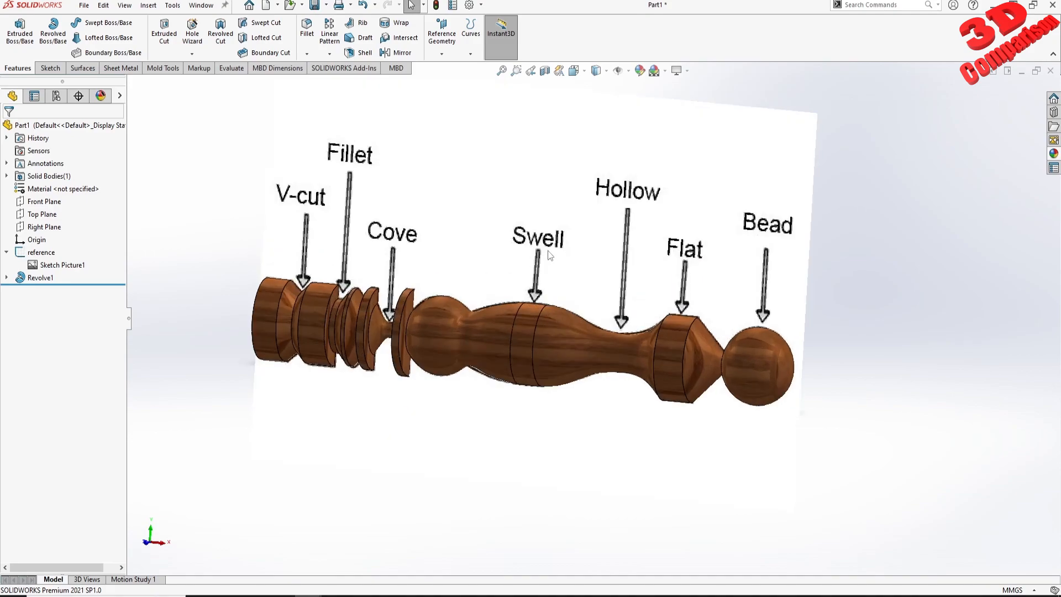
{"action": "left_click", "coordinate": [85, 8]}
{"action": "left_click", "coordinate": [127, 147]}
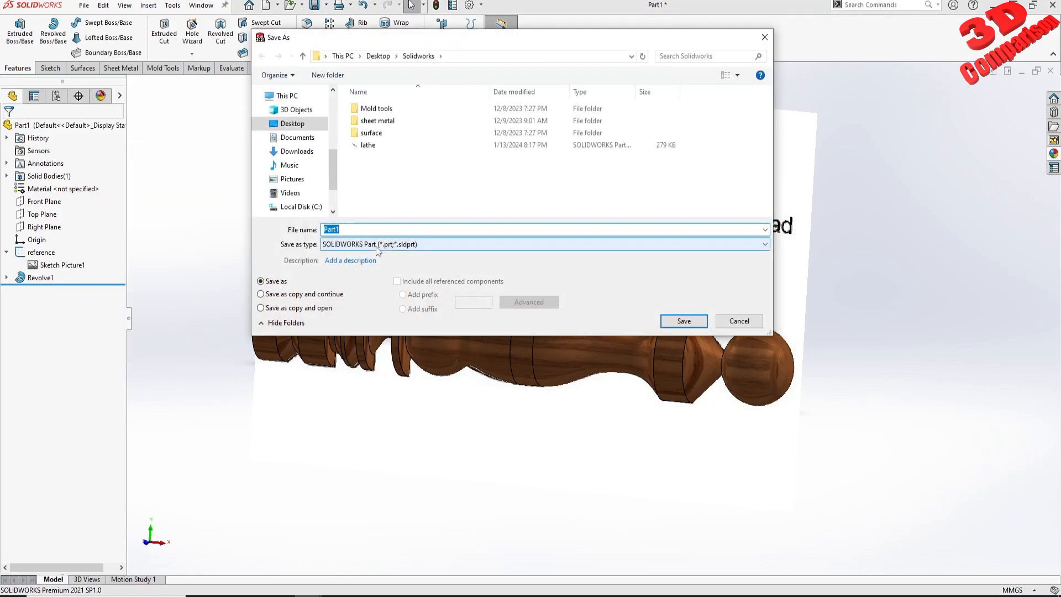
{"action": "left_click", "coordinate": [377, 245]}
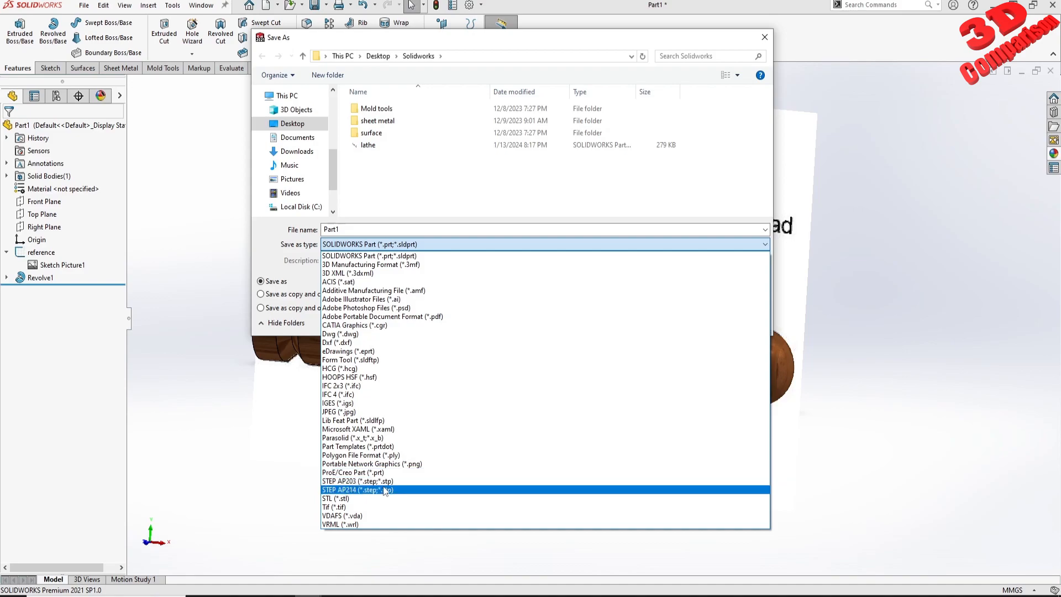
{"action": "left_click", "coordinate": [500, 198]}
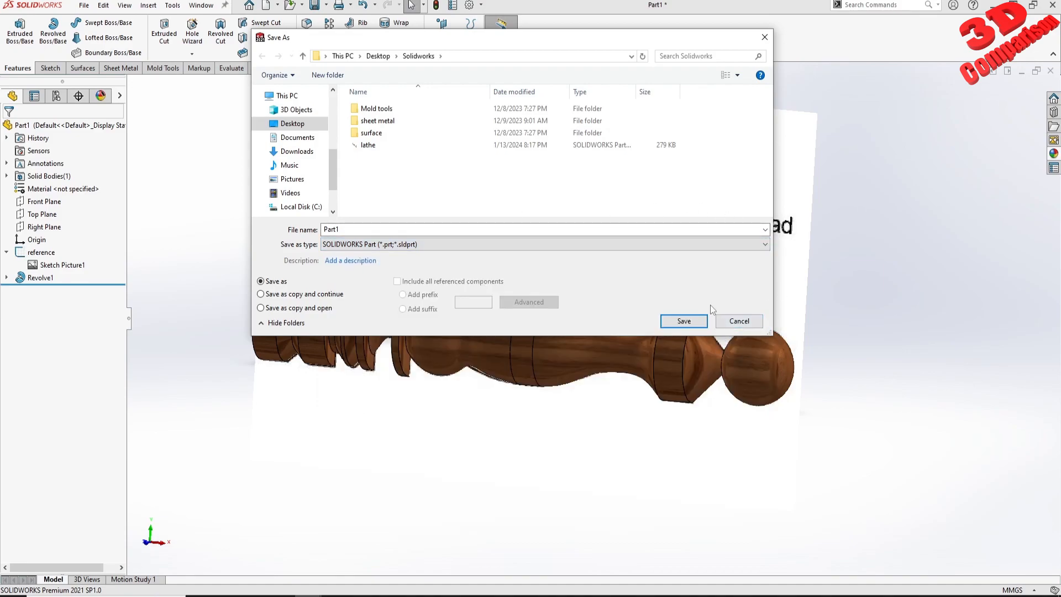
{"action": "left_click", "coordinate": [724, 322]}
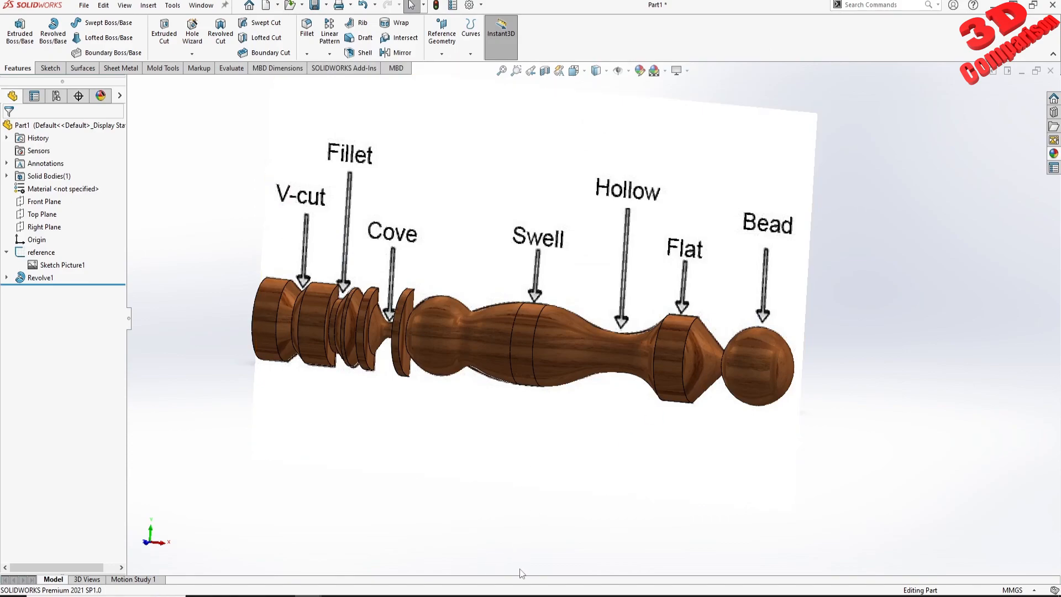
{"action": "mouse_move", "coordinate": [520, 570]}
{"action": "left_mouse_down"}
{"action": "mouse_move", "coordinate": [420, 464]}
{"action": "mouse_move", "coordinate": [42, 315]}
{"action": "left_mouse_up"}
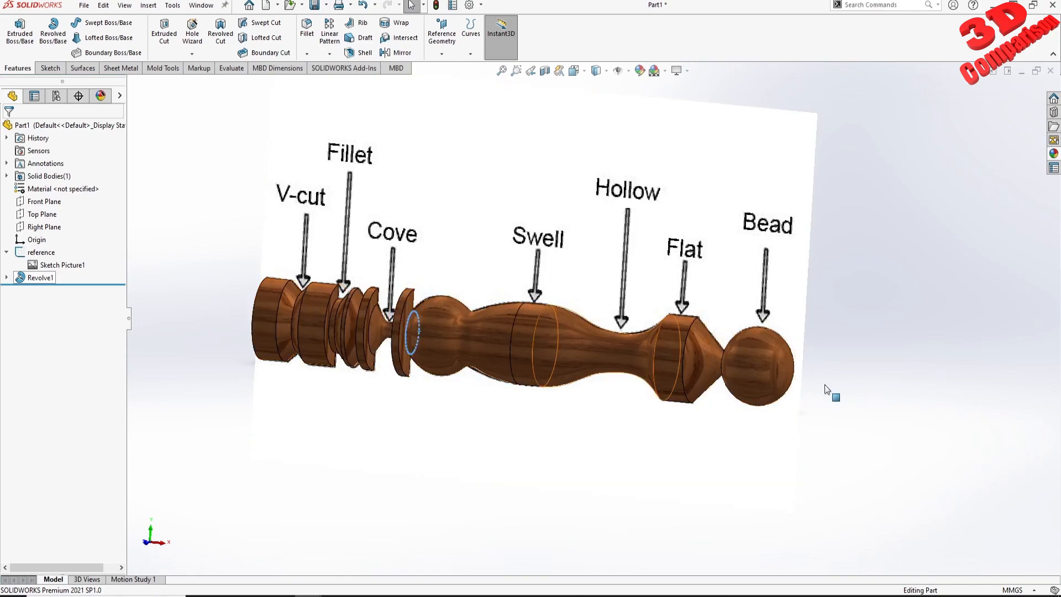
{"action": "left_click_drag", "start_coordinate": [597, 563], "coordinate": [1054, 296]}
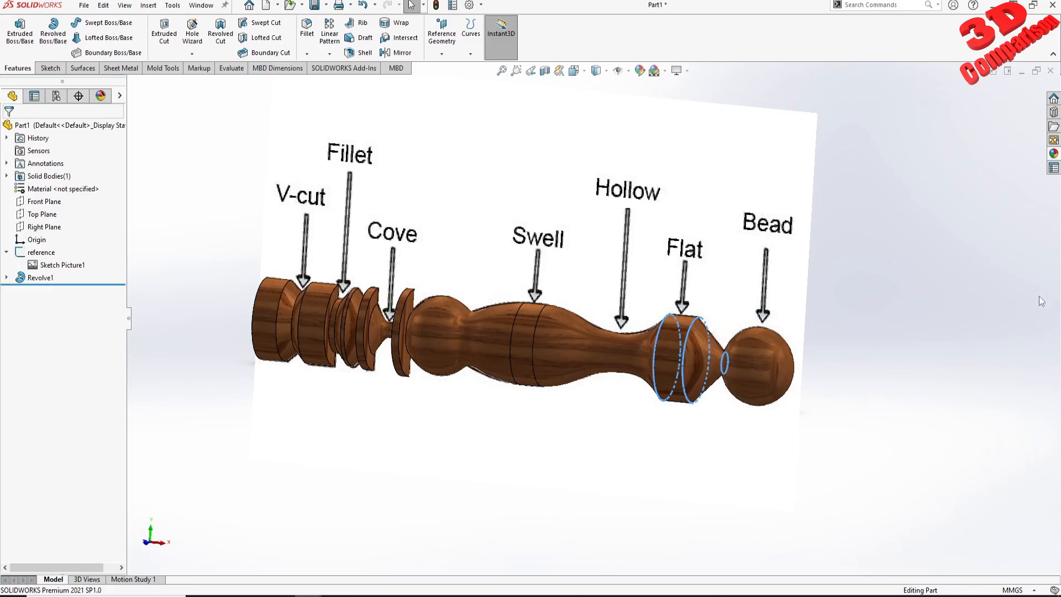